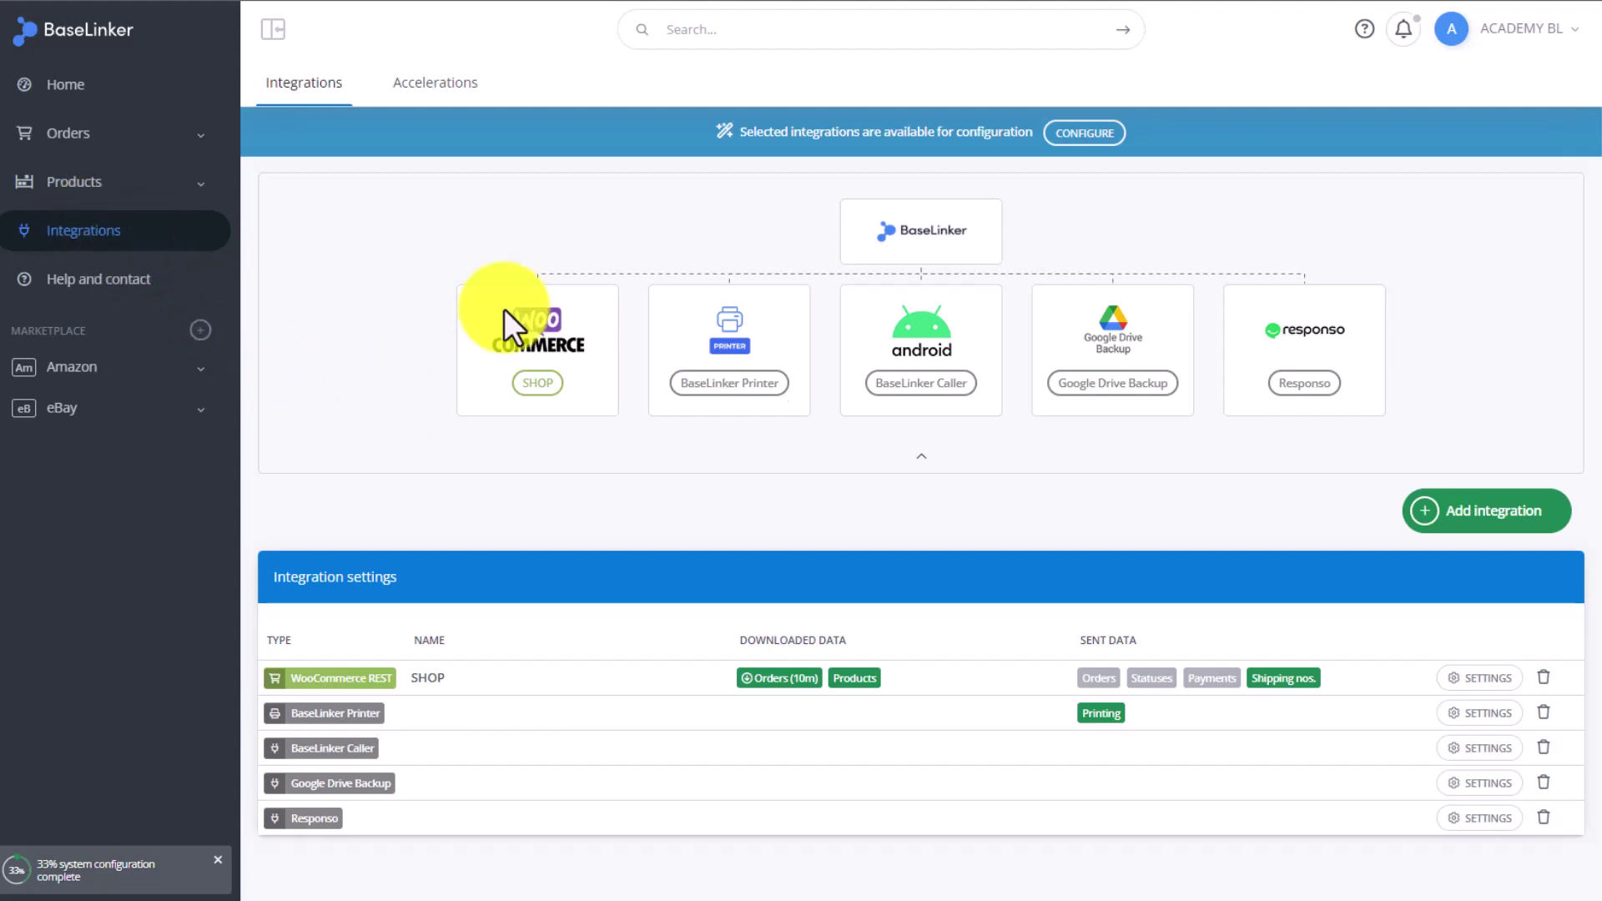
Step: Find BaseLinker Connect by searching 'conne' and choose to generate a connection code for another account
left_click(1485, 518)
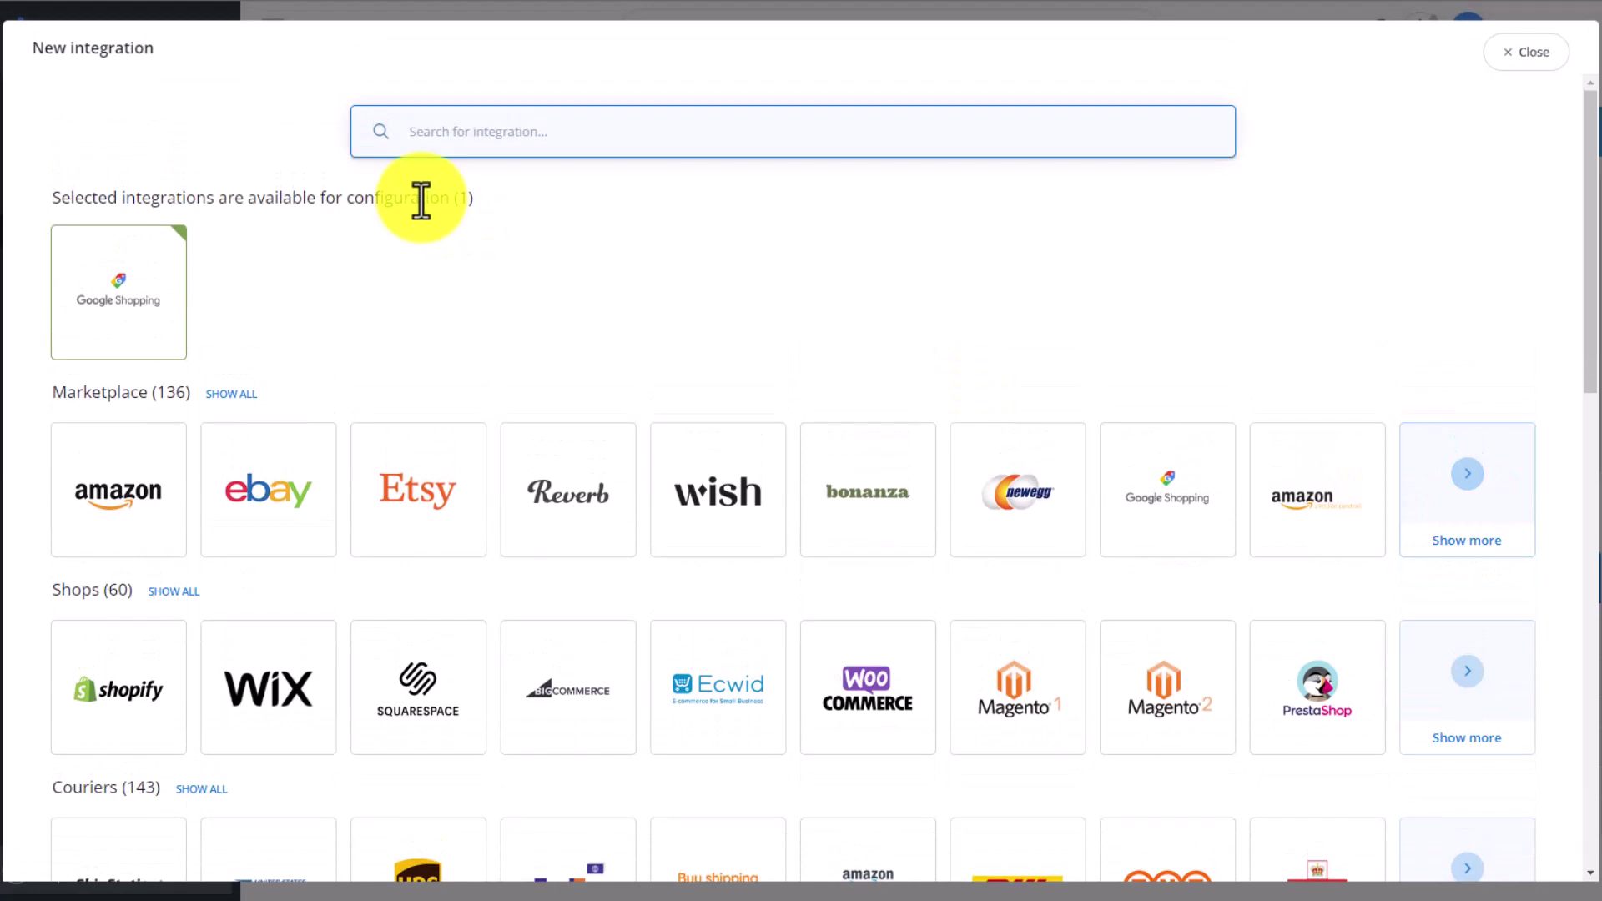
type("conne")
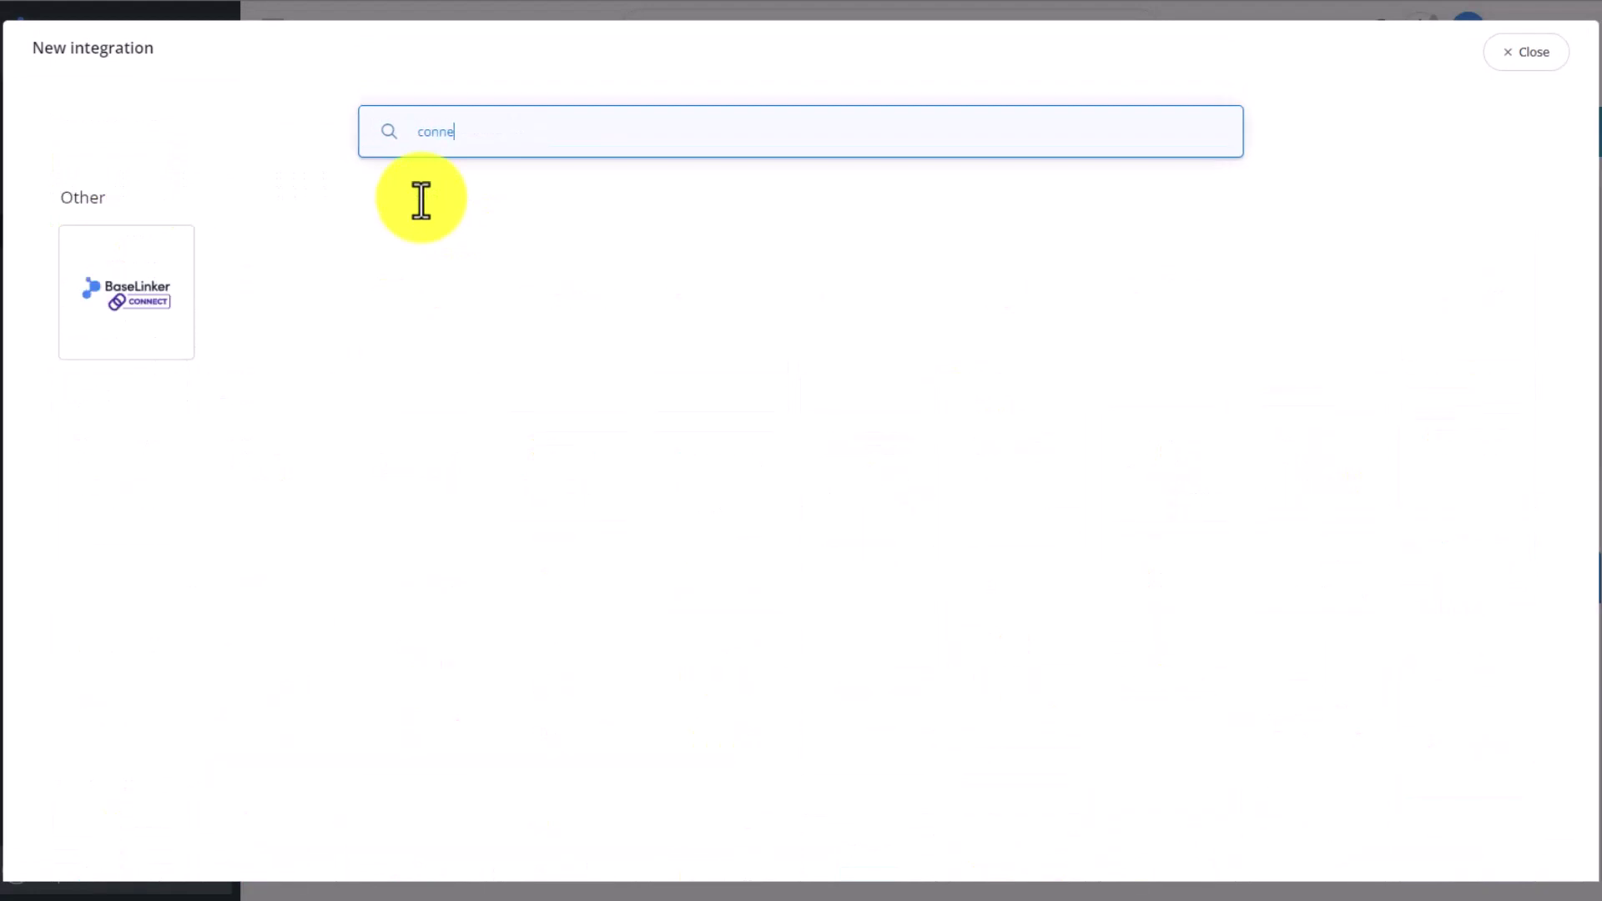
left_click(163, 277)
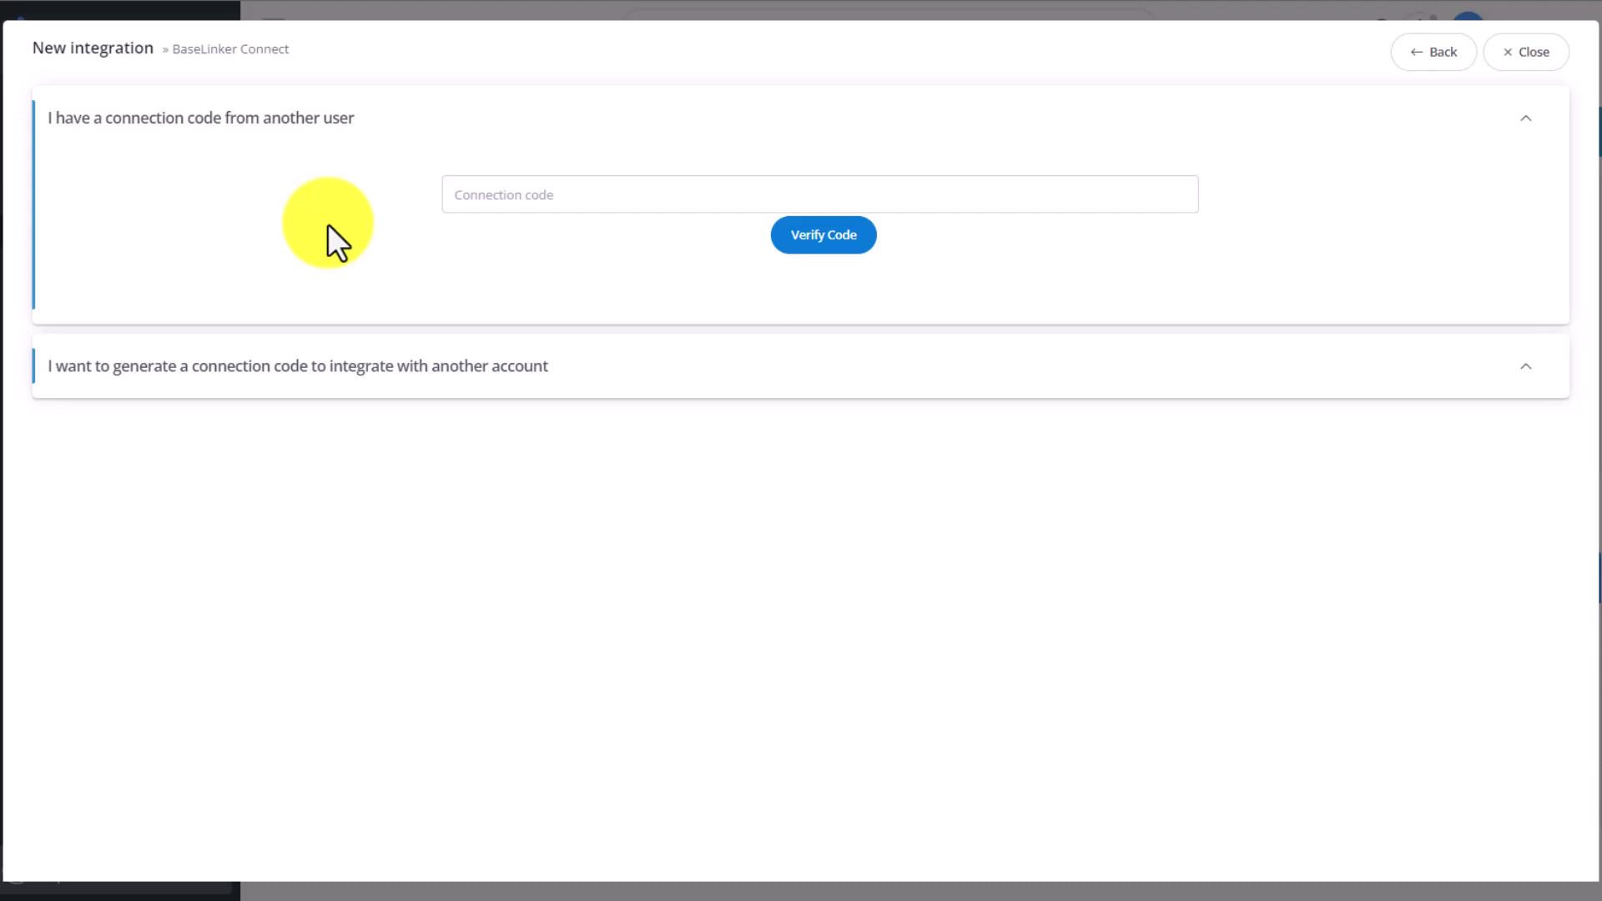
left_click(357, 367)
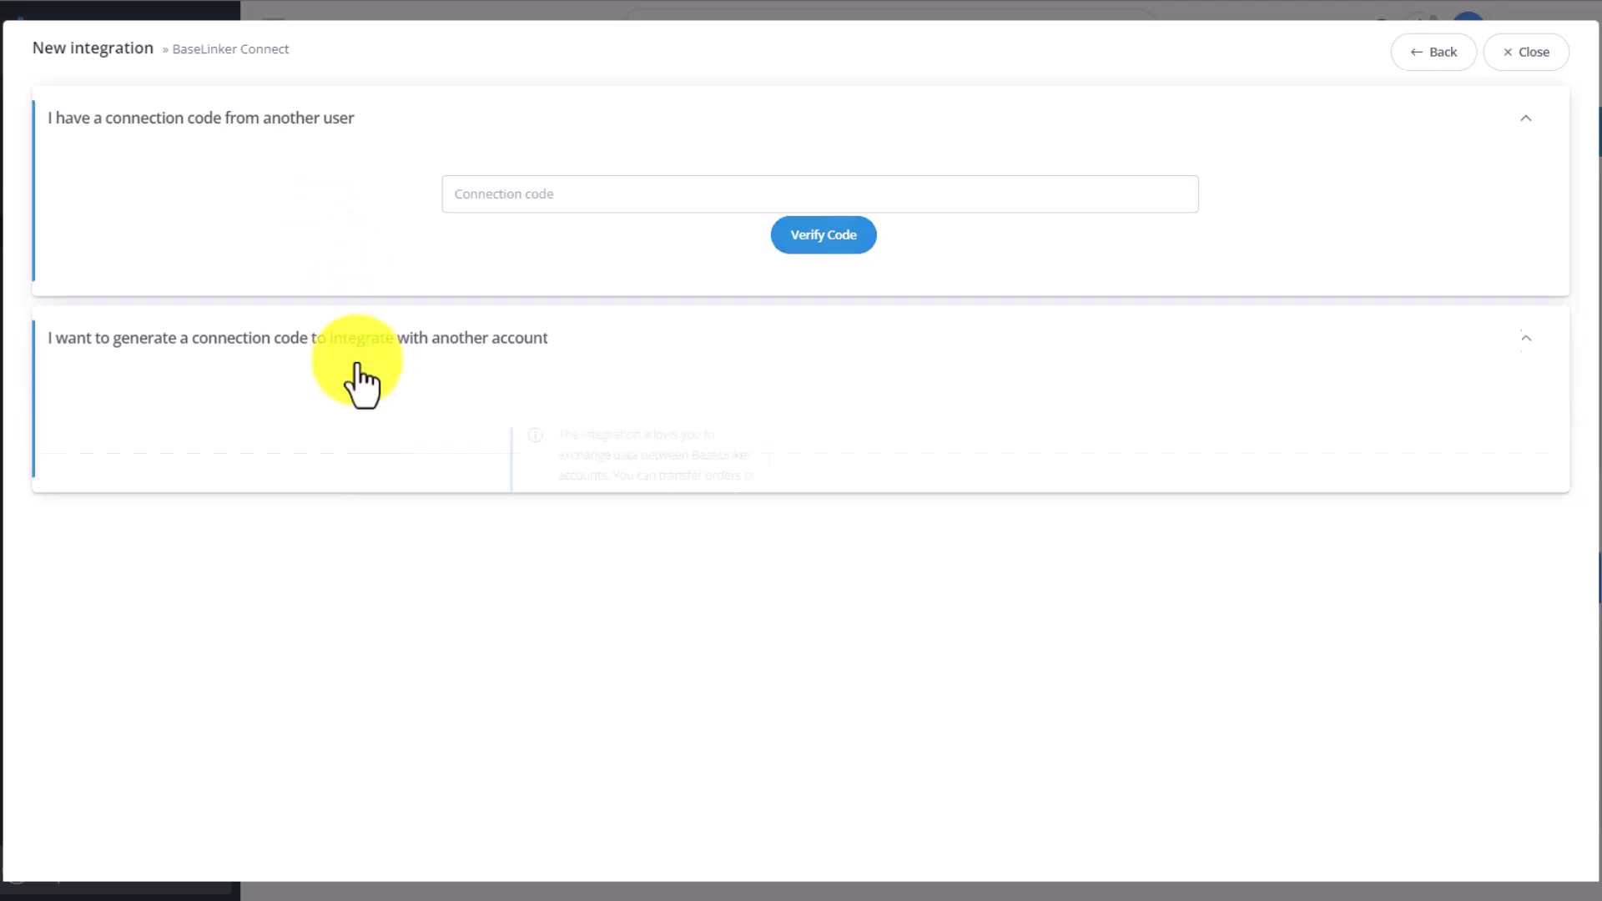
scroll(230, 348, "down", 1)
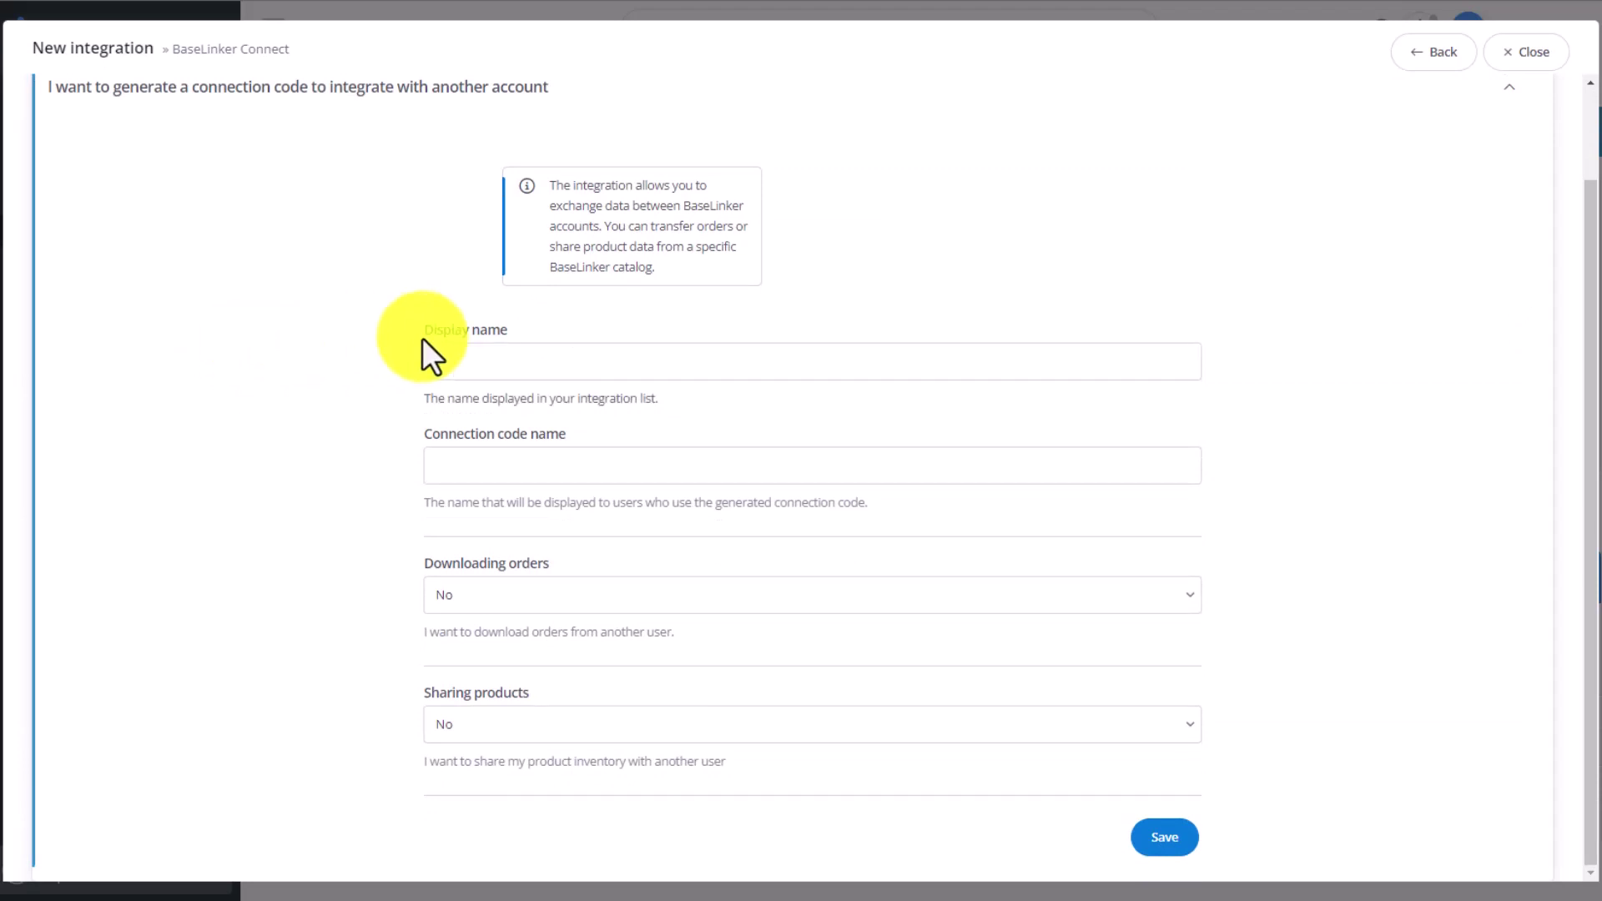
Step: Enter ACADEMY as display name and connection code name, and set Downloading orders to Yes
left_click(516, 366)
type("ACADE")
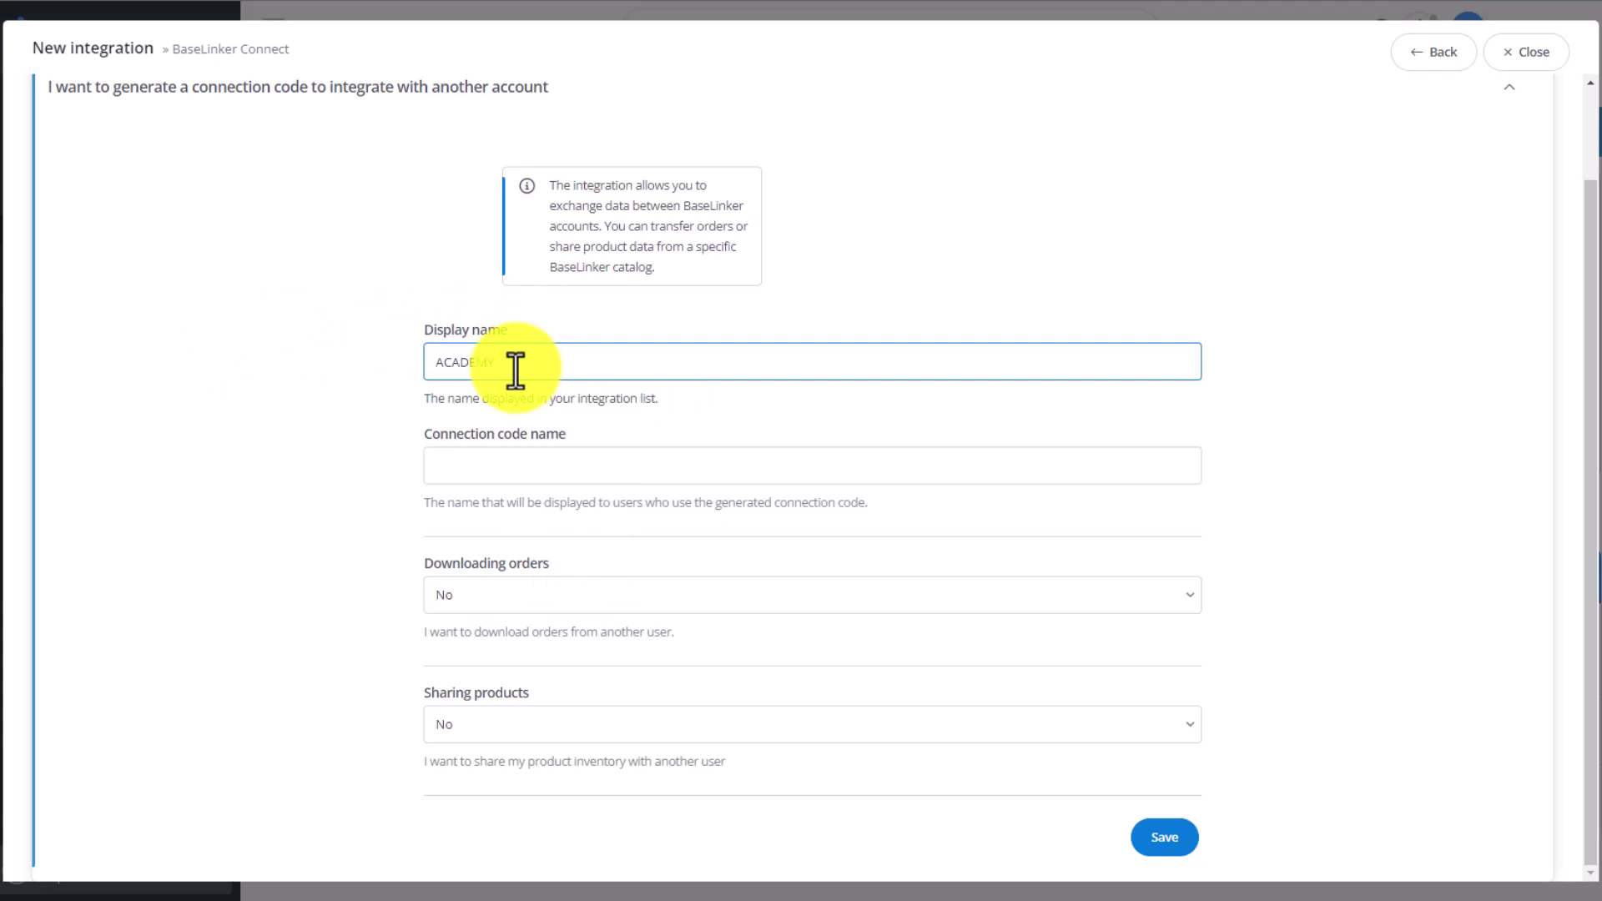
type("MY")
left_click(337, 277)
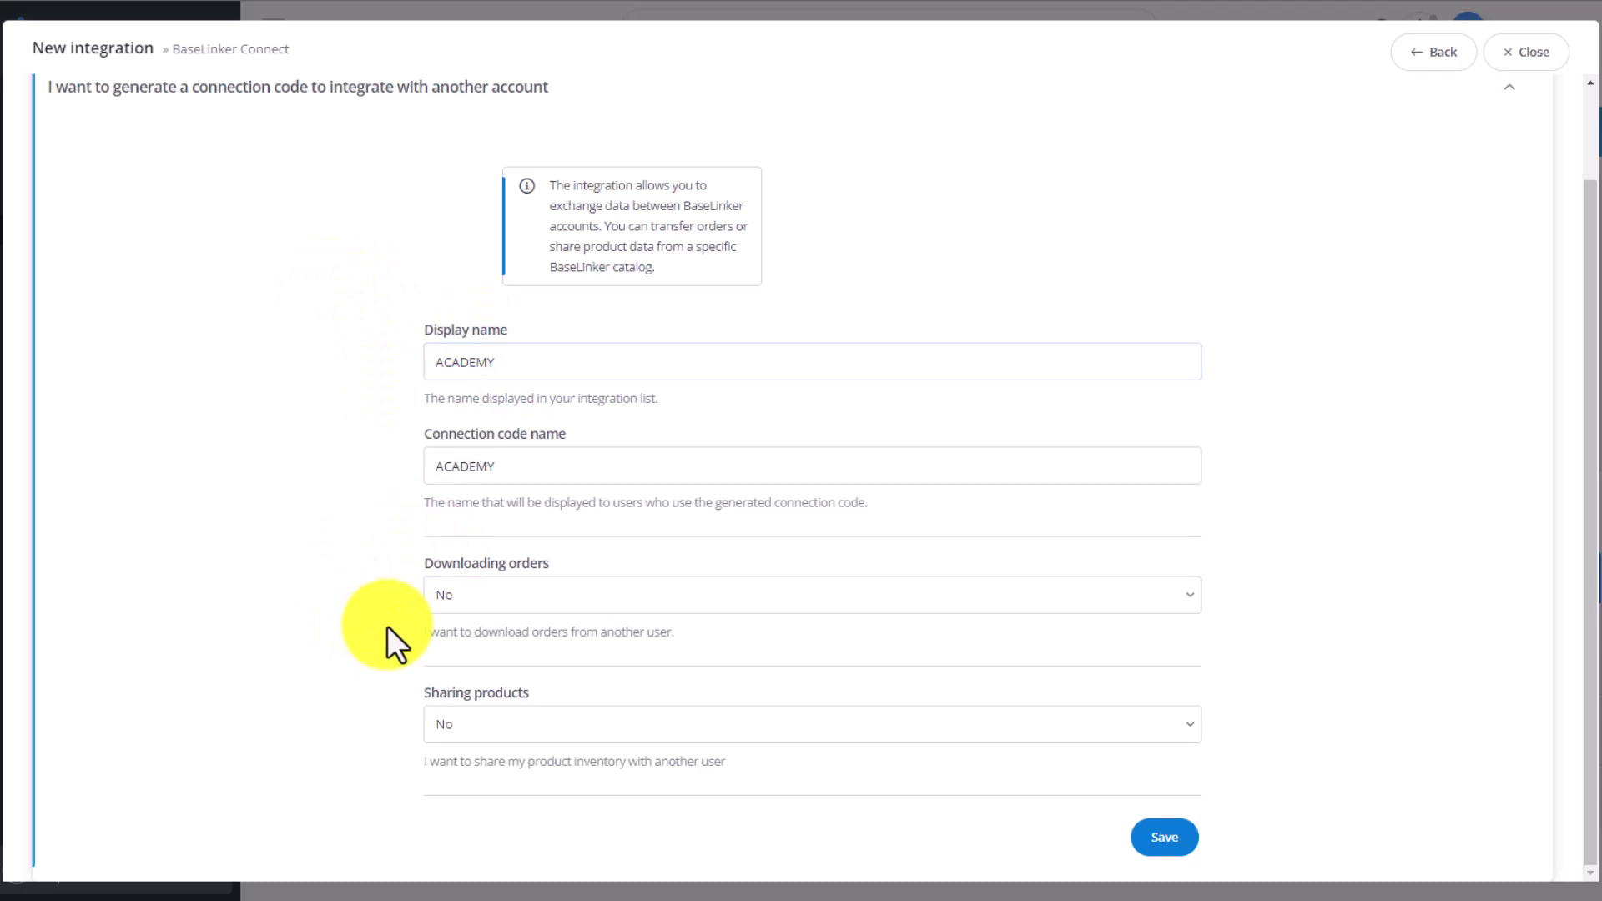
left_click(519, 601)
left_click(511, 642)
Step: Send downloaded orders to the packed status and keep copying only complete payments
scroll(250, 520, "down", 5)
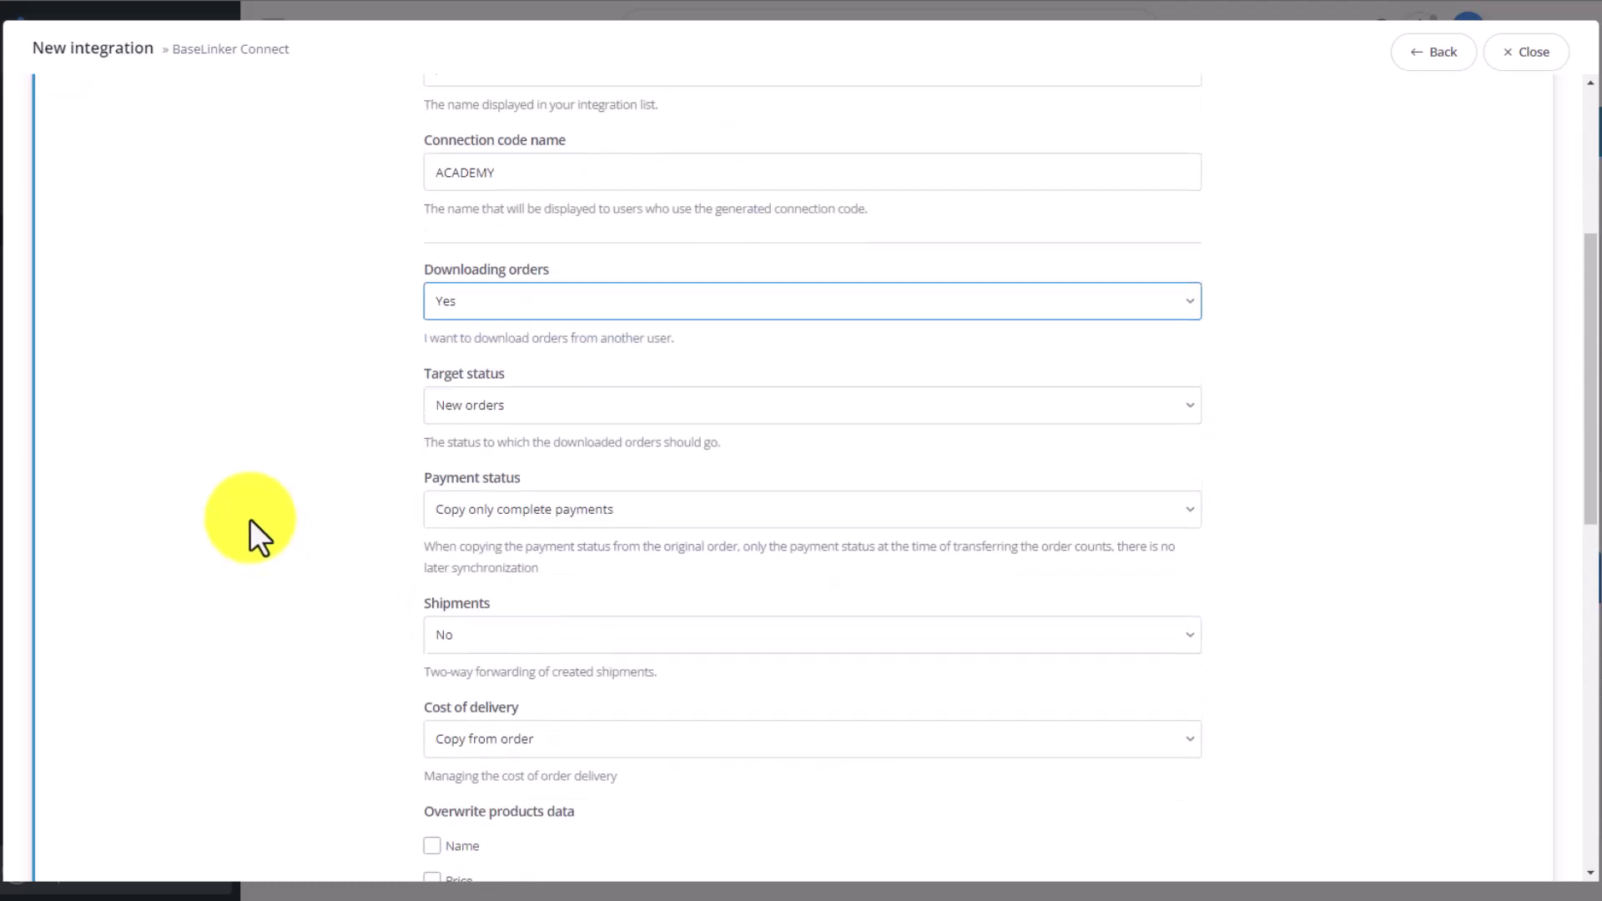
left_click(528, 310)
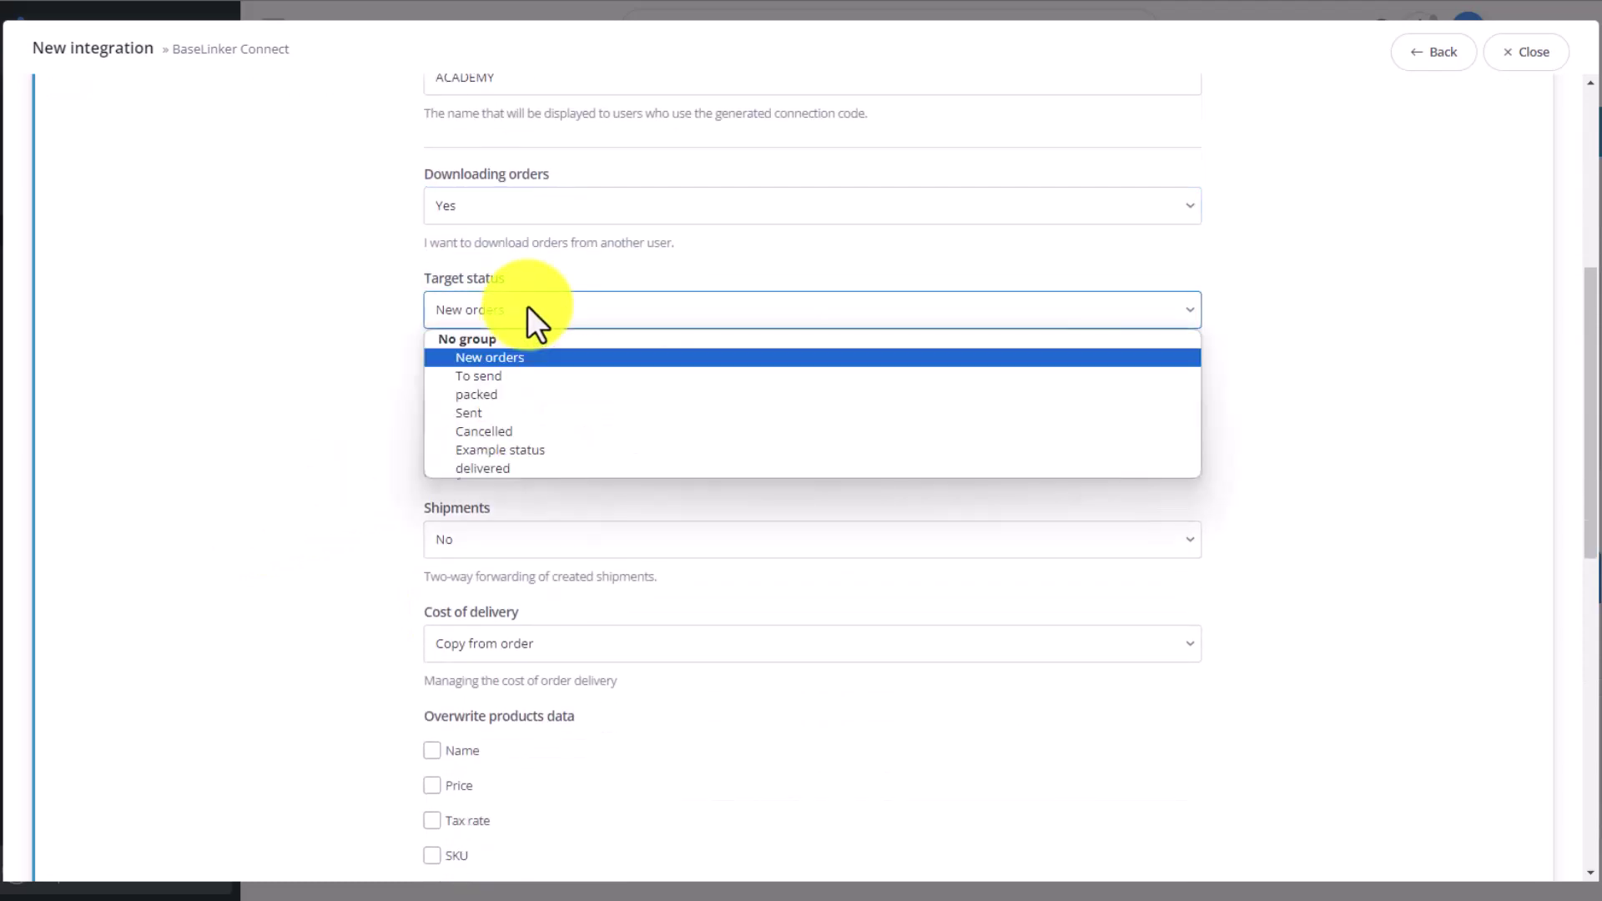
left_click(514, 397)
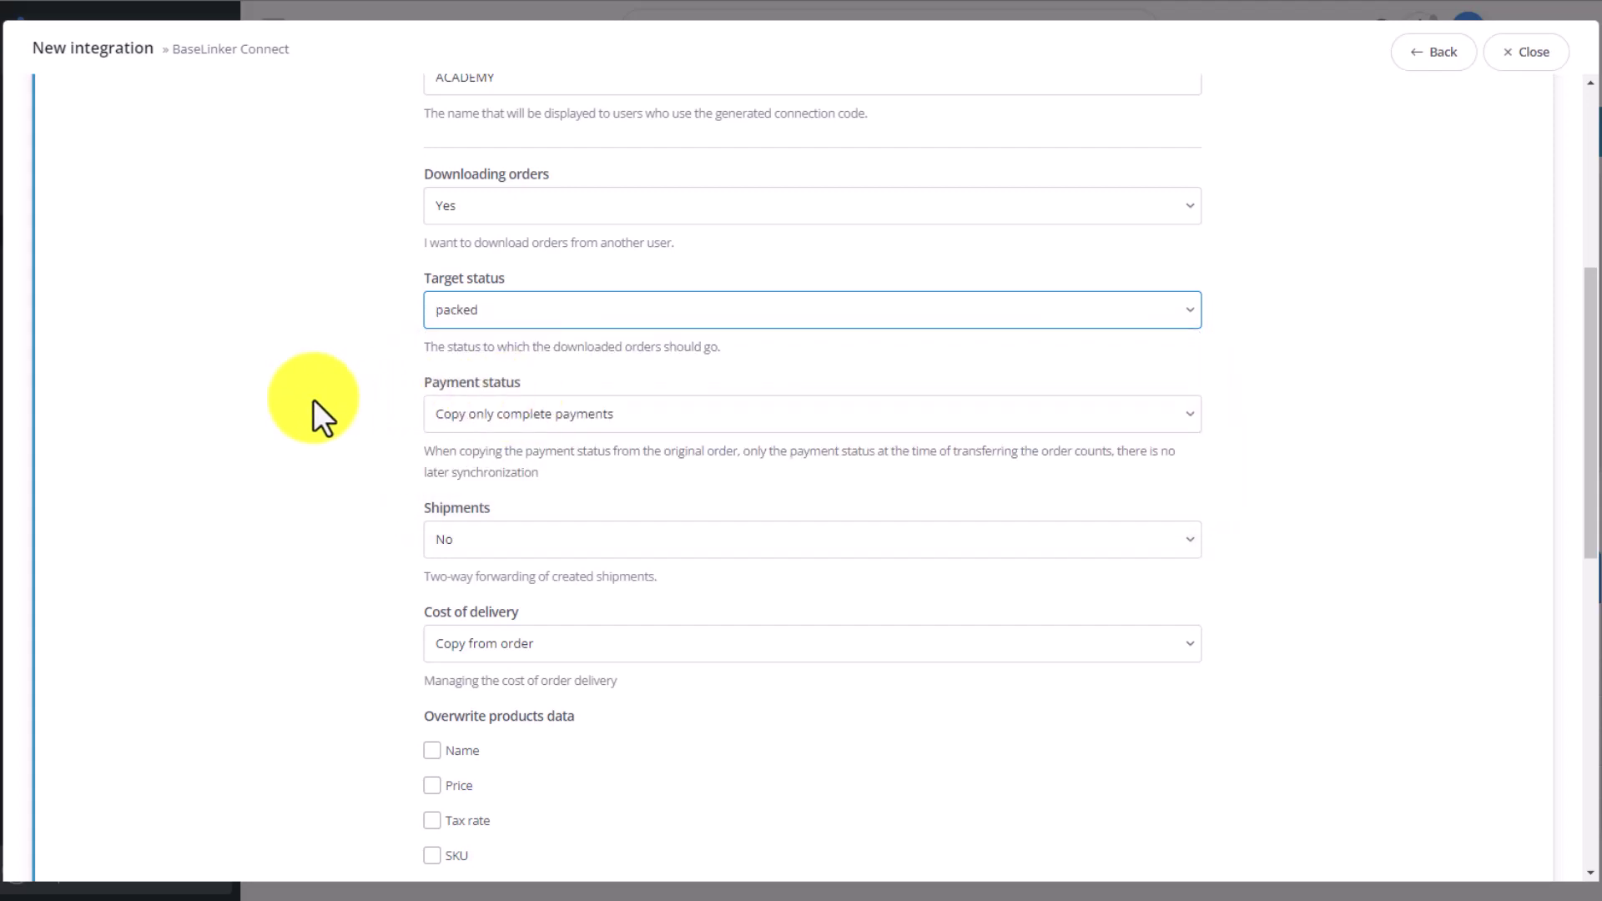
scroll(313, 399, "down", 1)
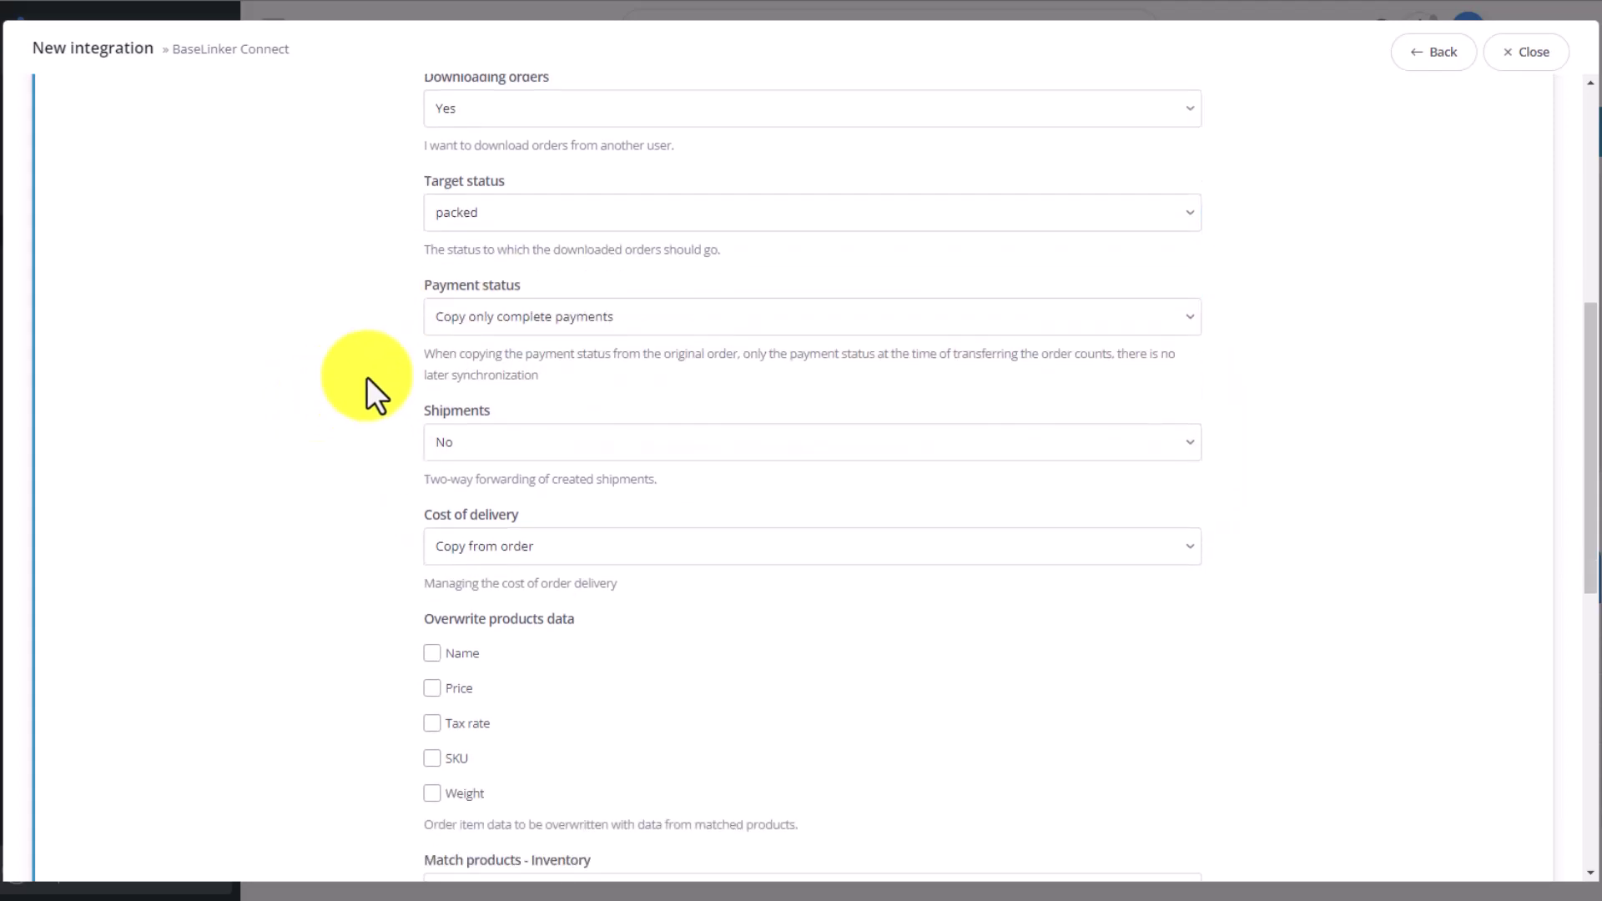
left_click(691, 314)
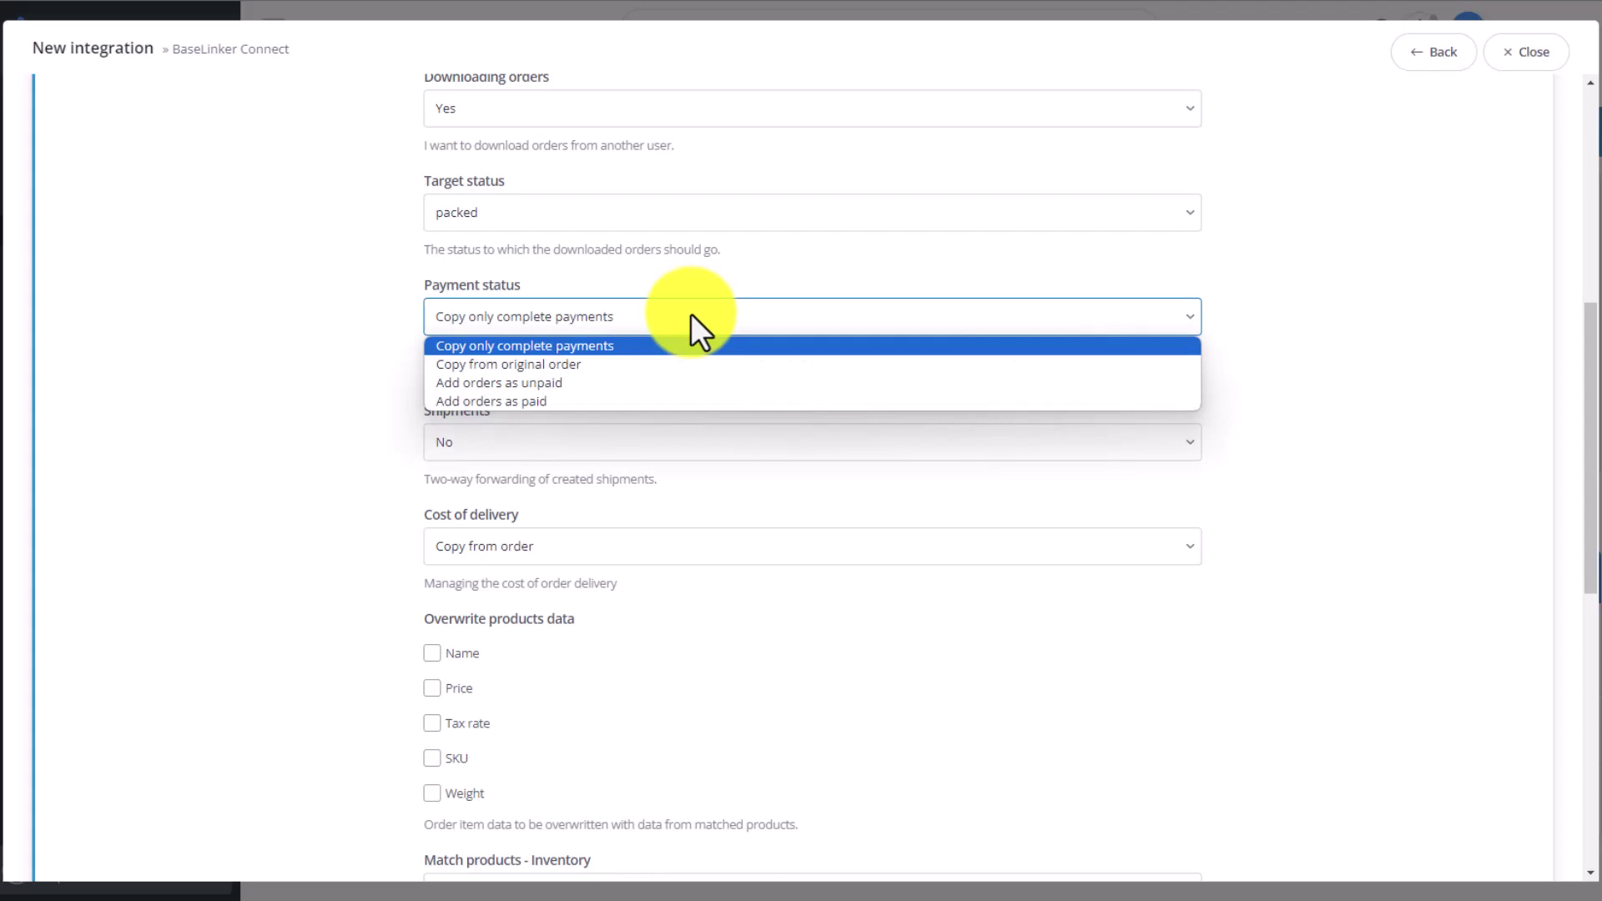
left_click(691, 313)
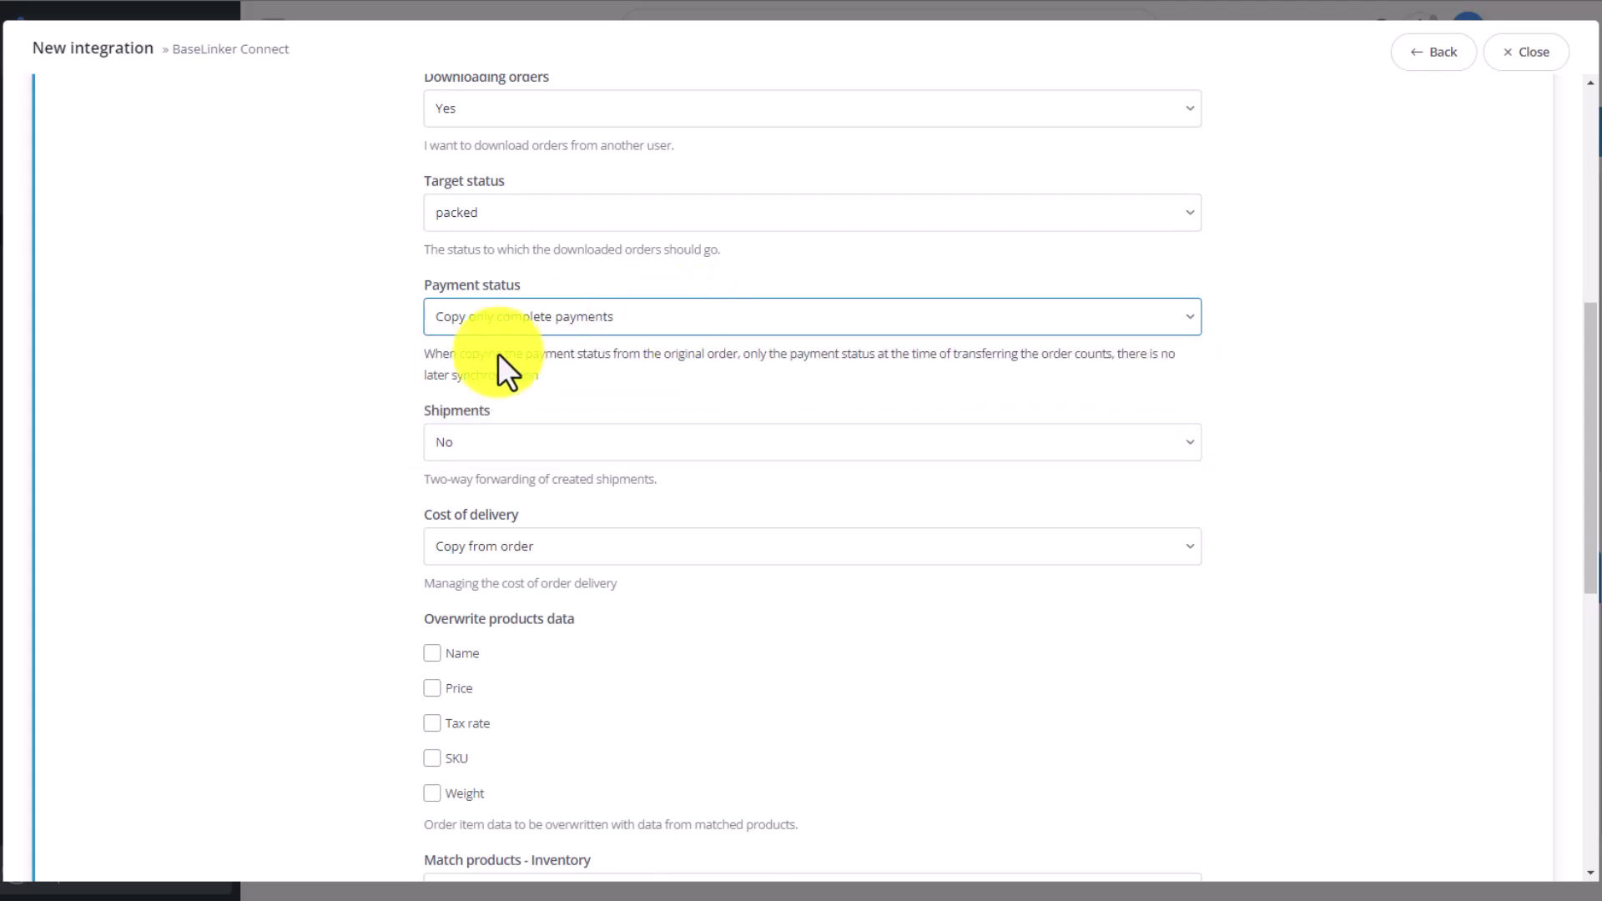
Step: Set Shipments forwarding to Yes, keeping Copy from order for delivery cost and Do not match for products
scroll(329, 394, "down", 2)
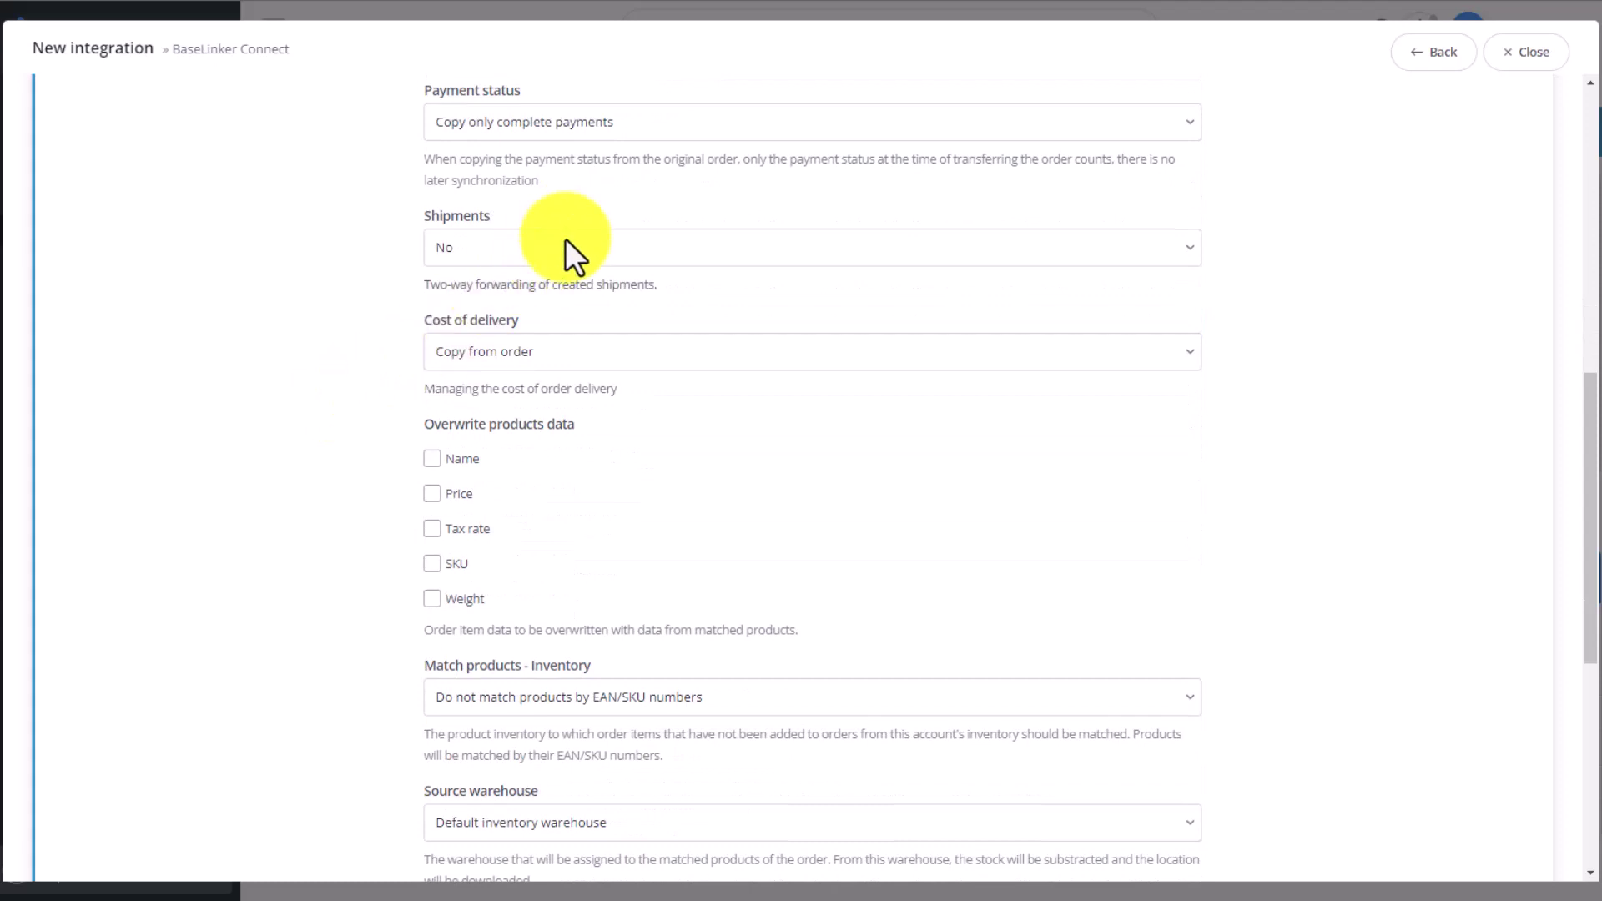
left_click(588, 244)
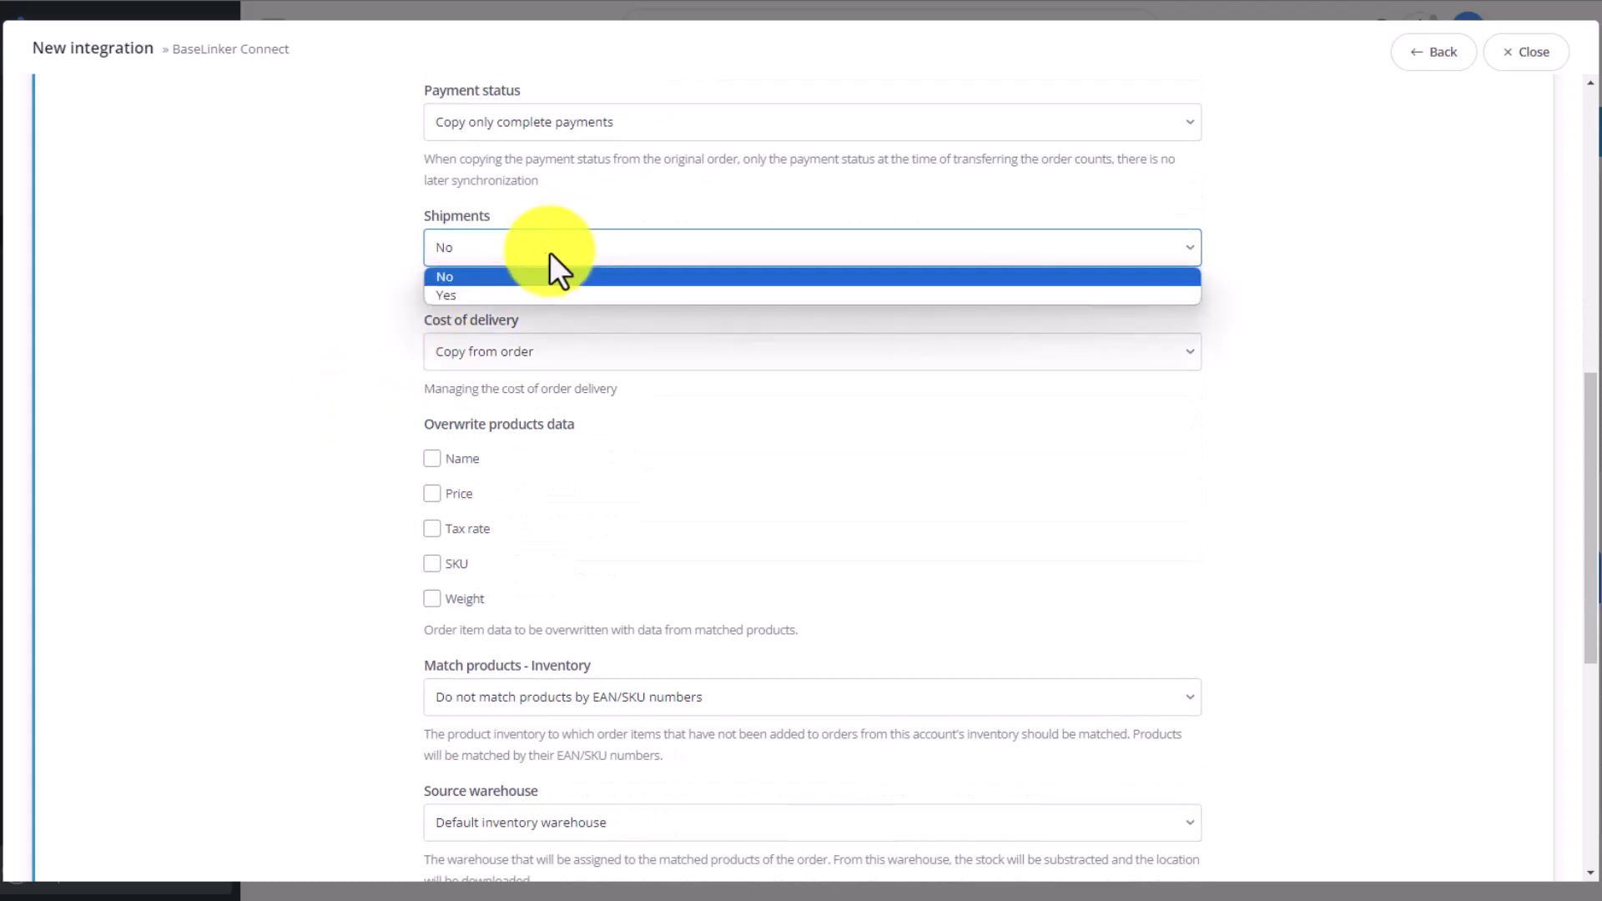
left_click(513, 294)
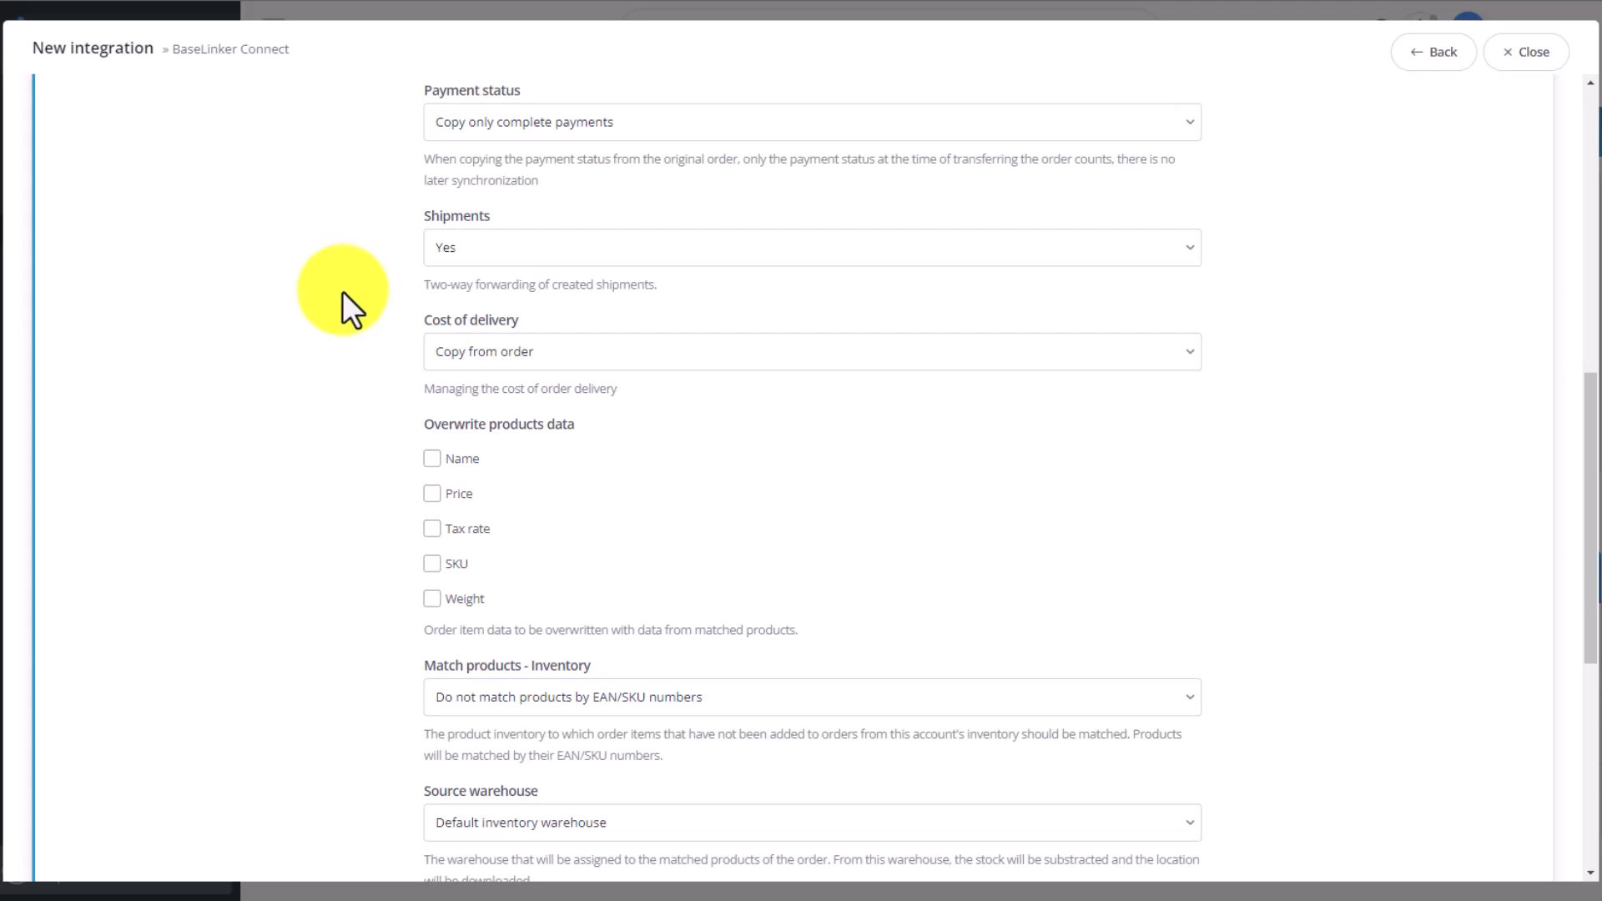
left_click(669, 354)
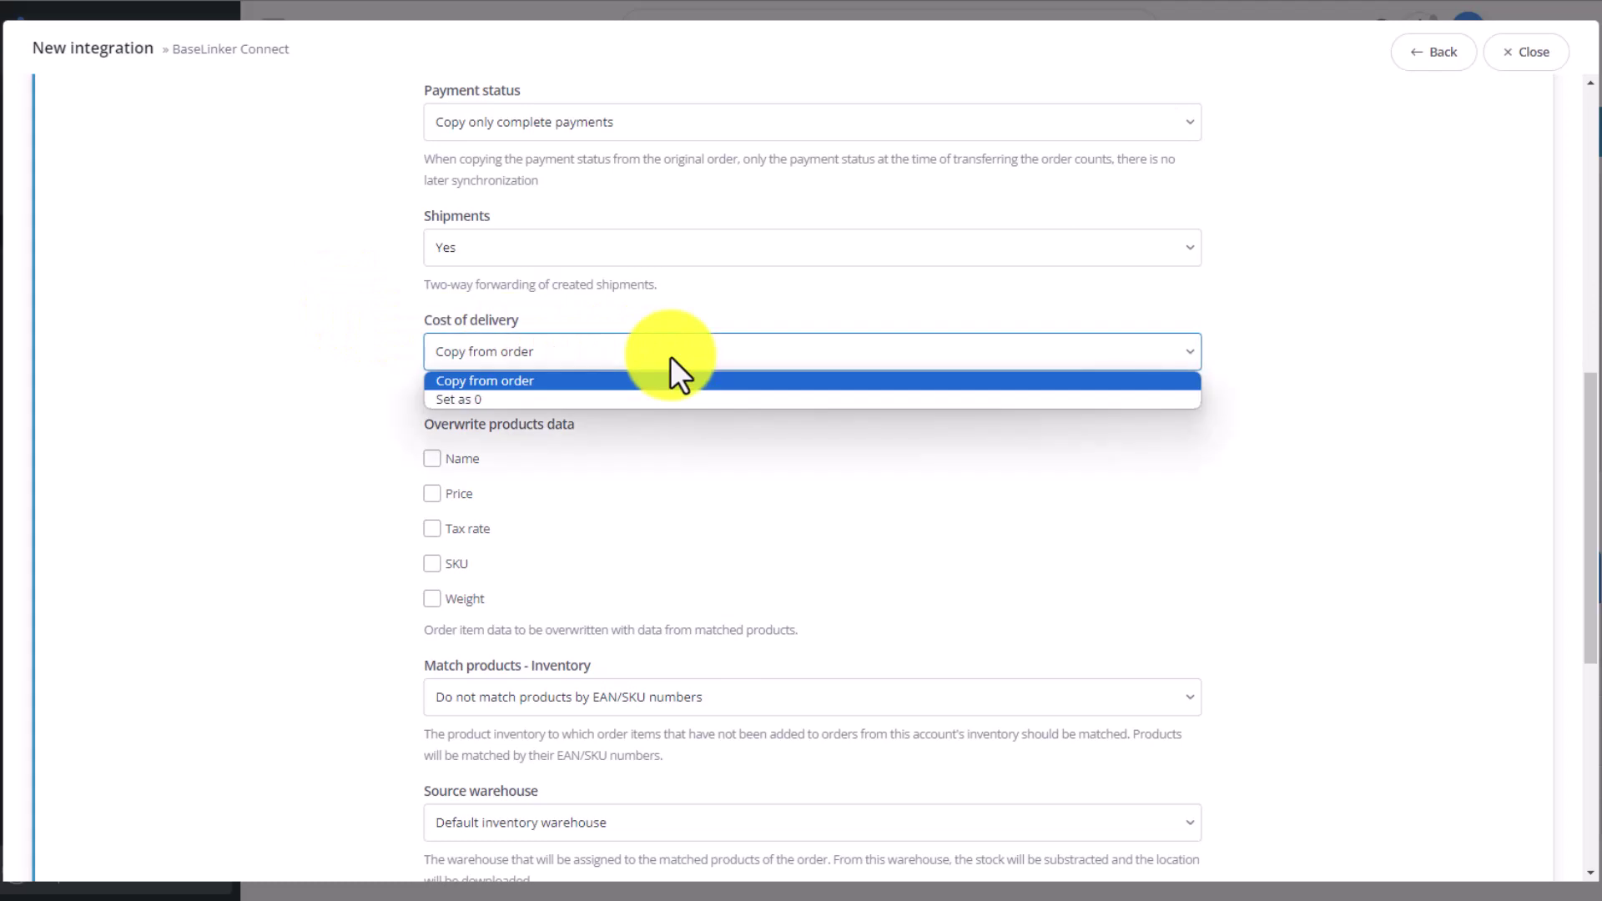
left_click(669, 355)
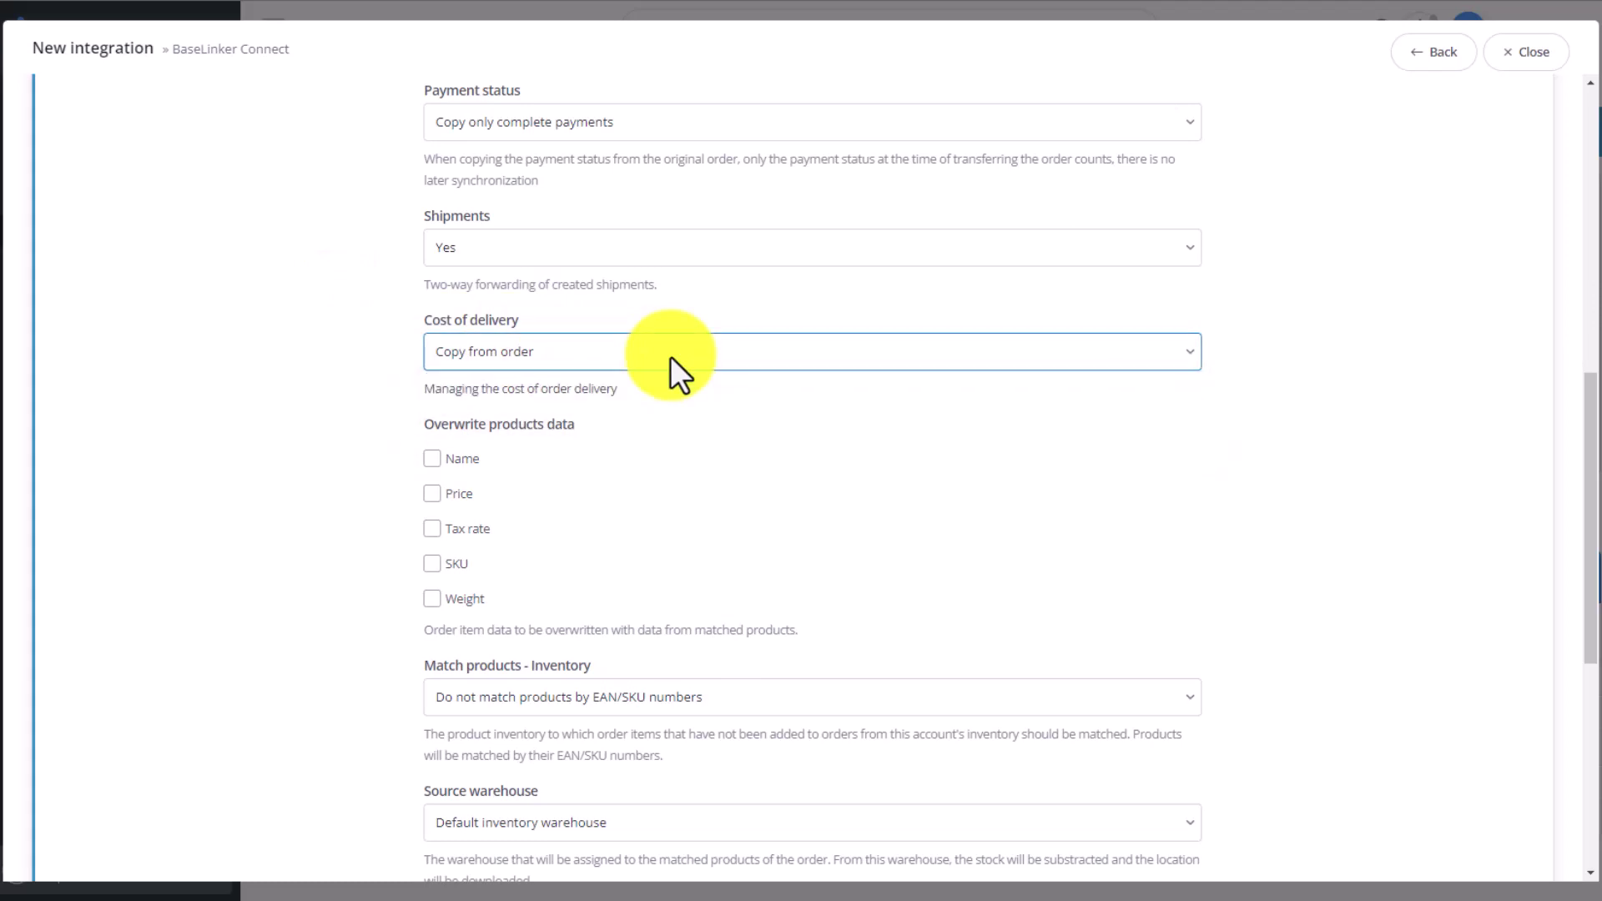
scroll(294, 418, "down", 1)
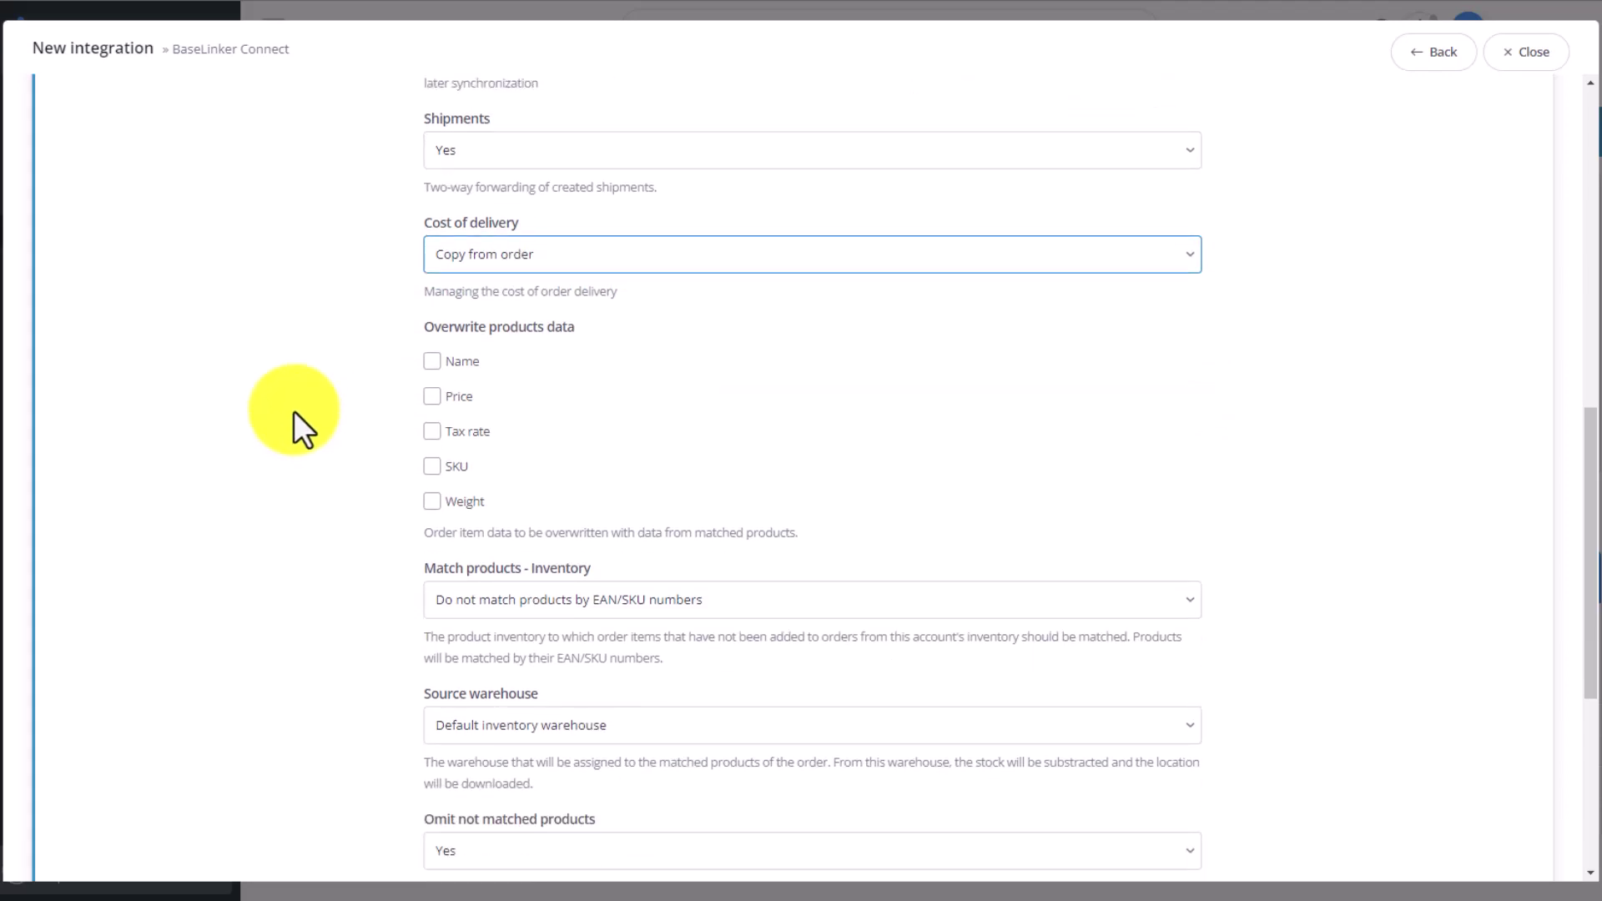
left_click(569, 603)
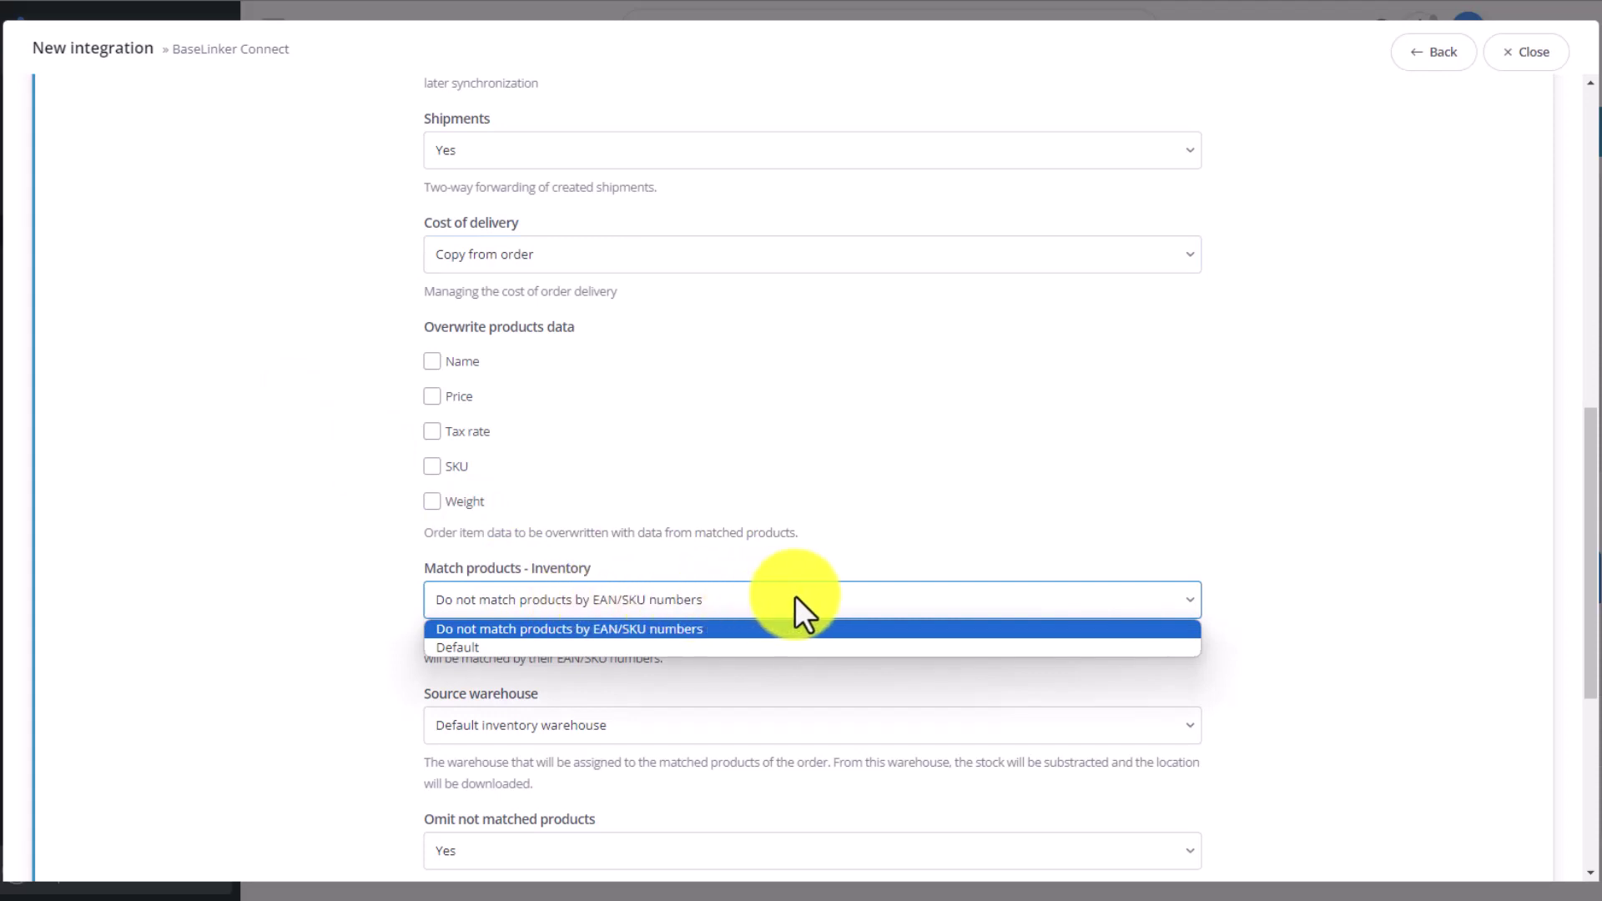
left_click(795, 595)
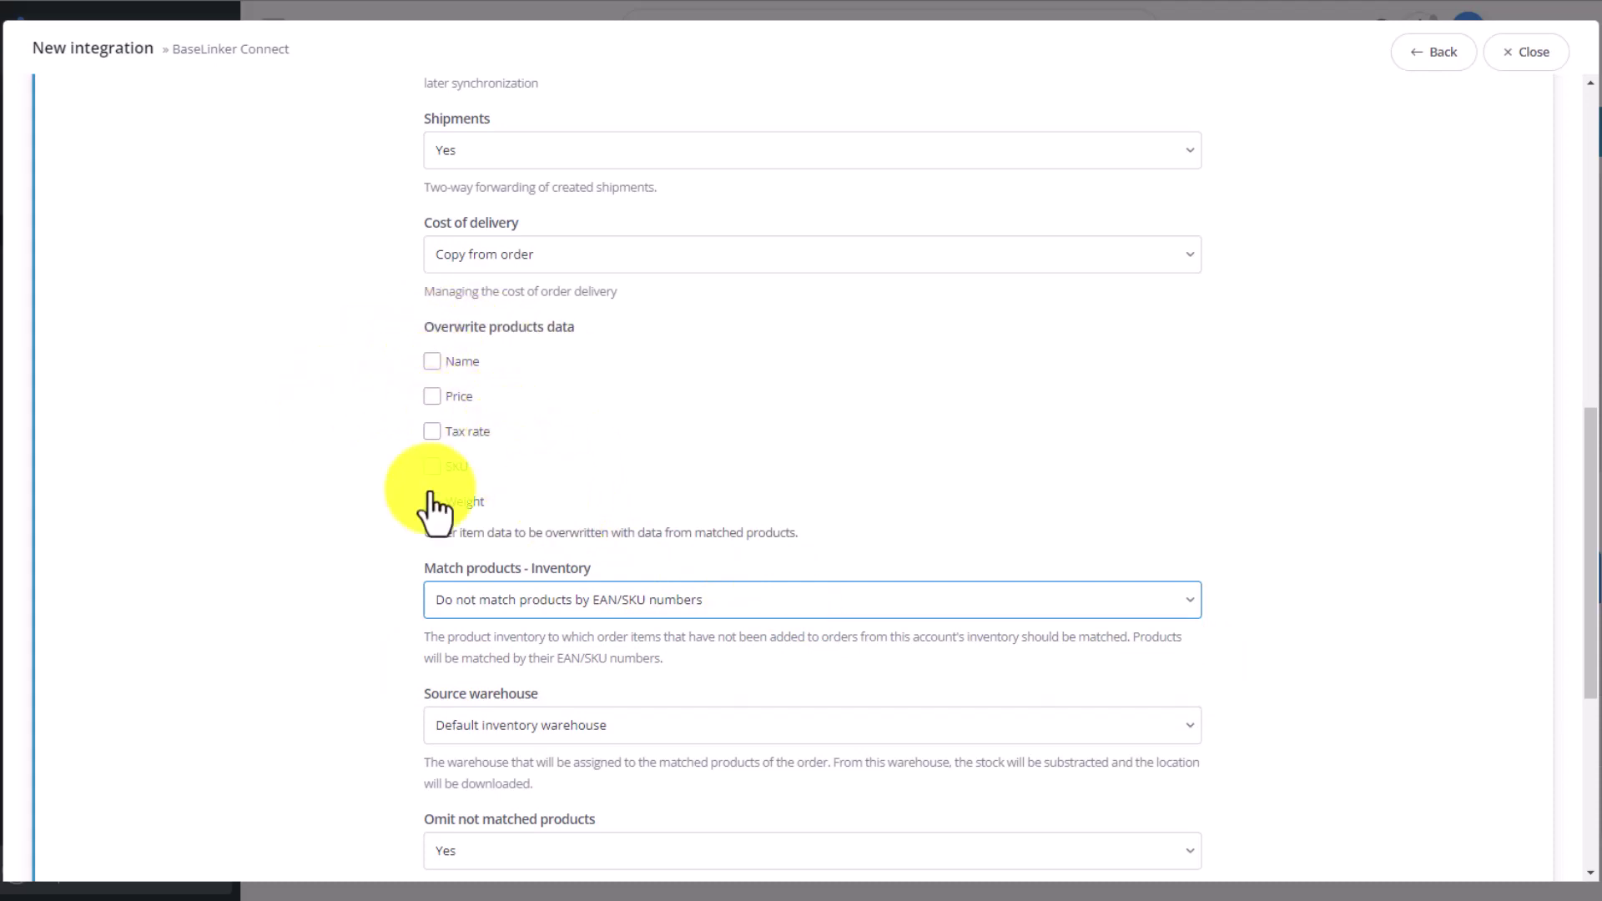
scroll(283, 416, "down", 5)
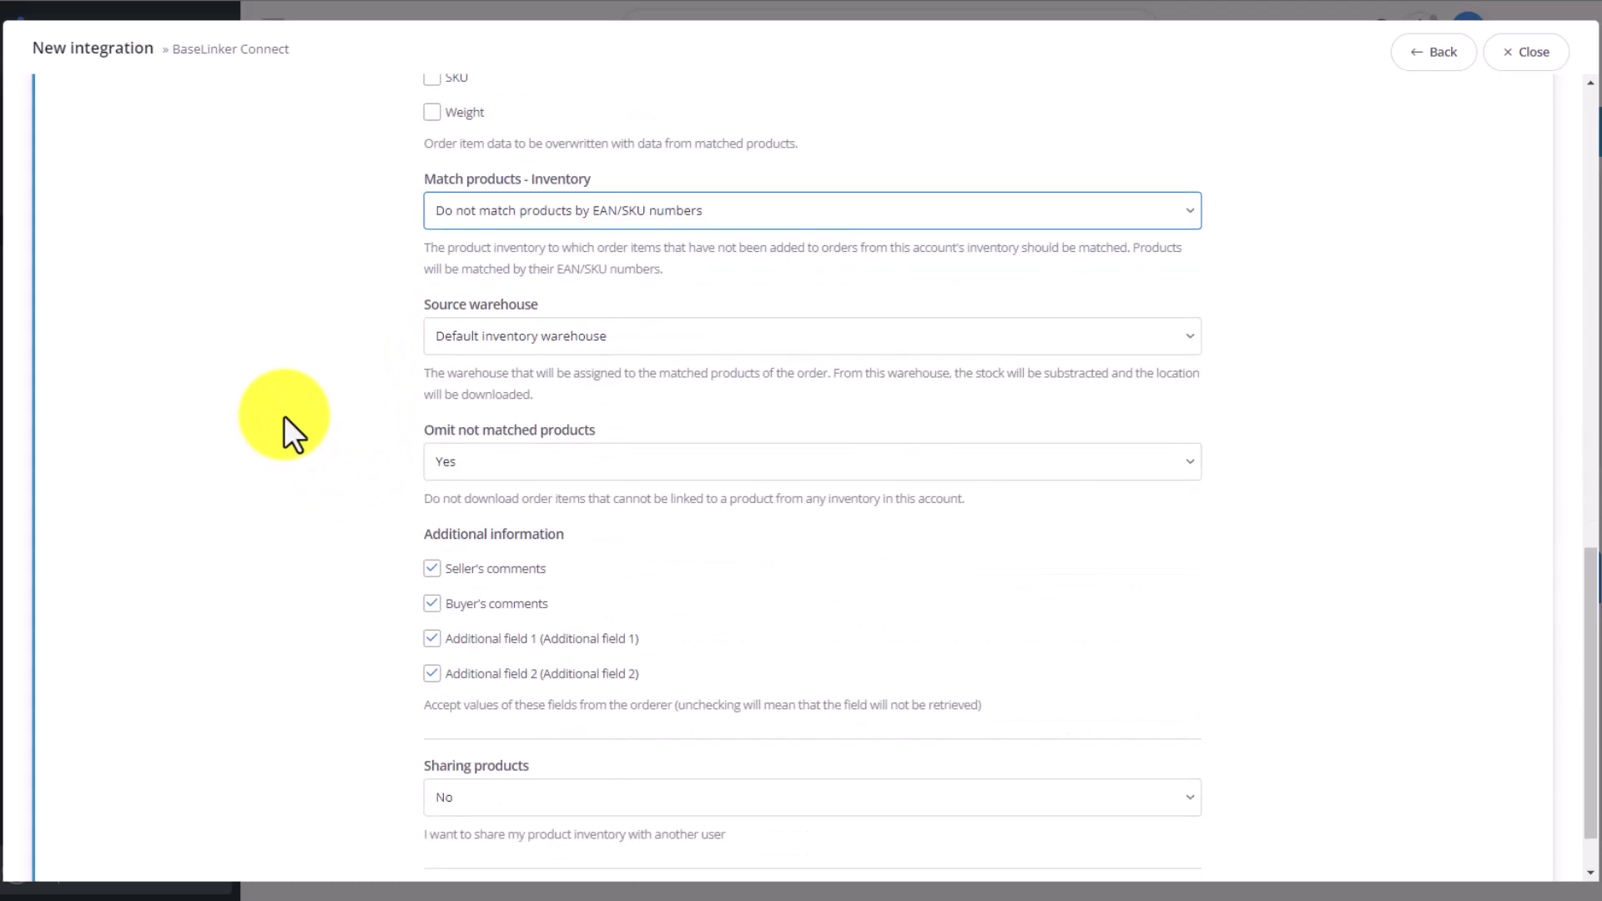
left_click(617, 338)
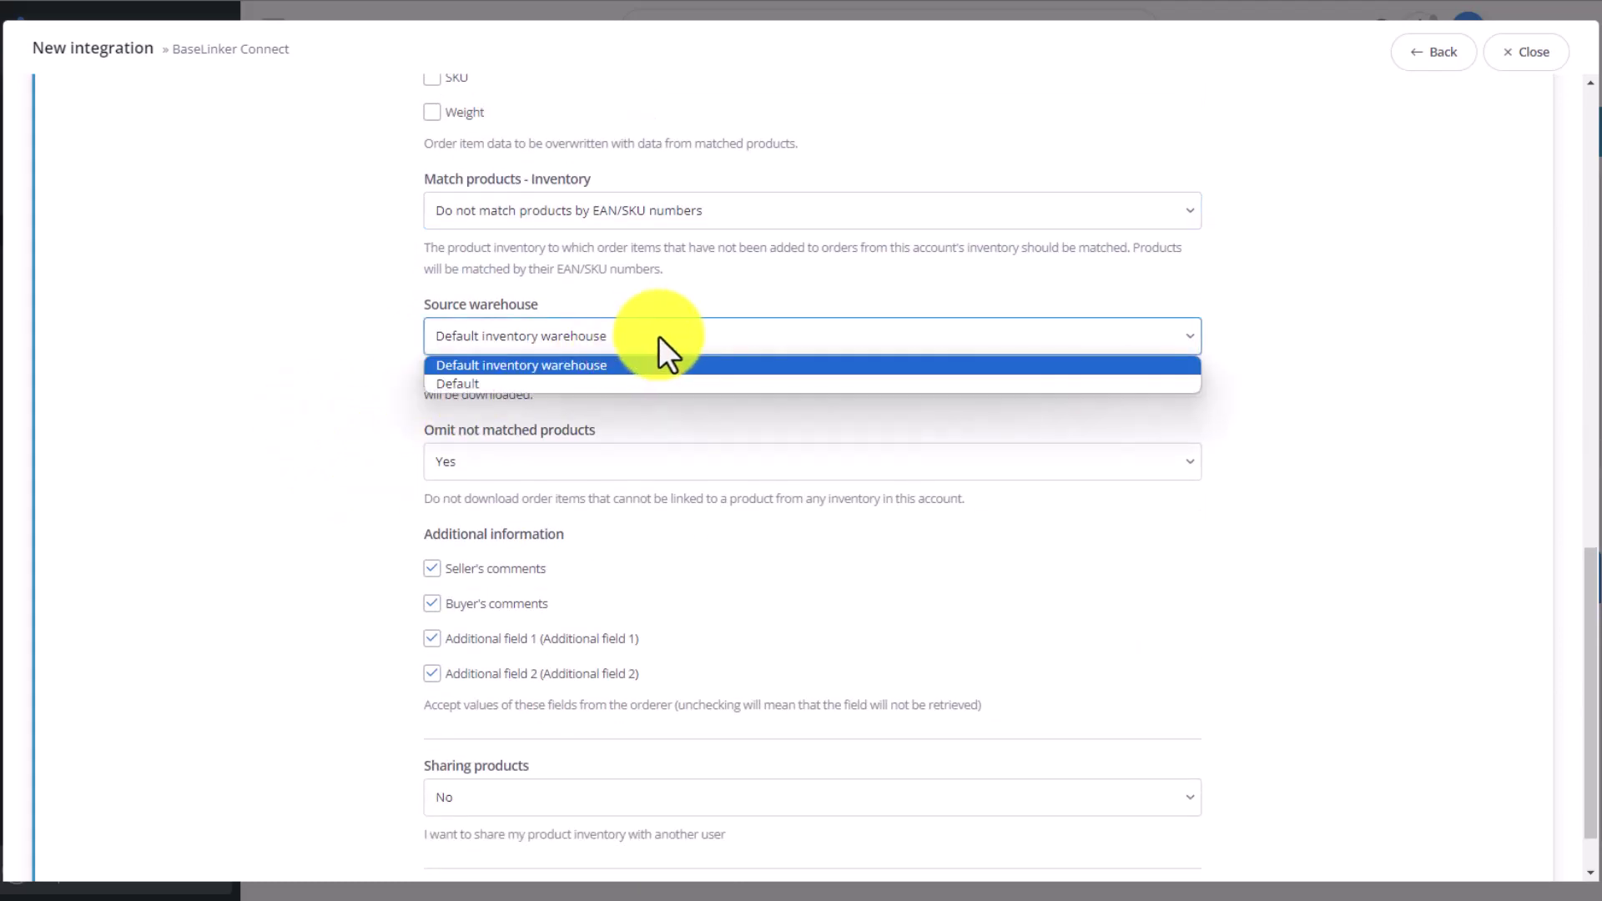
scroll(274, 349, "down", 1)
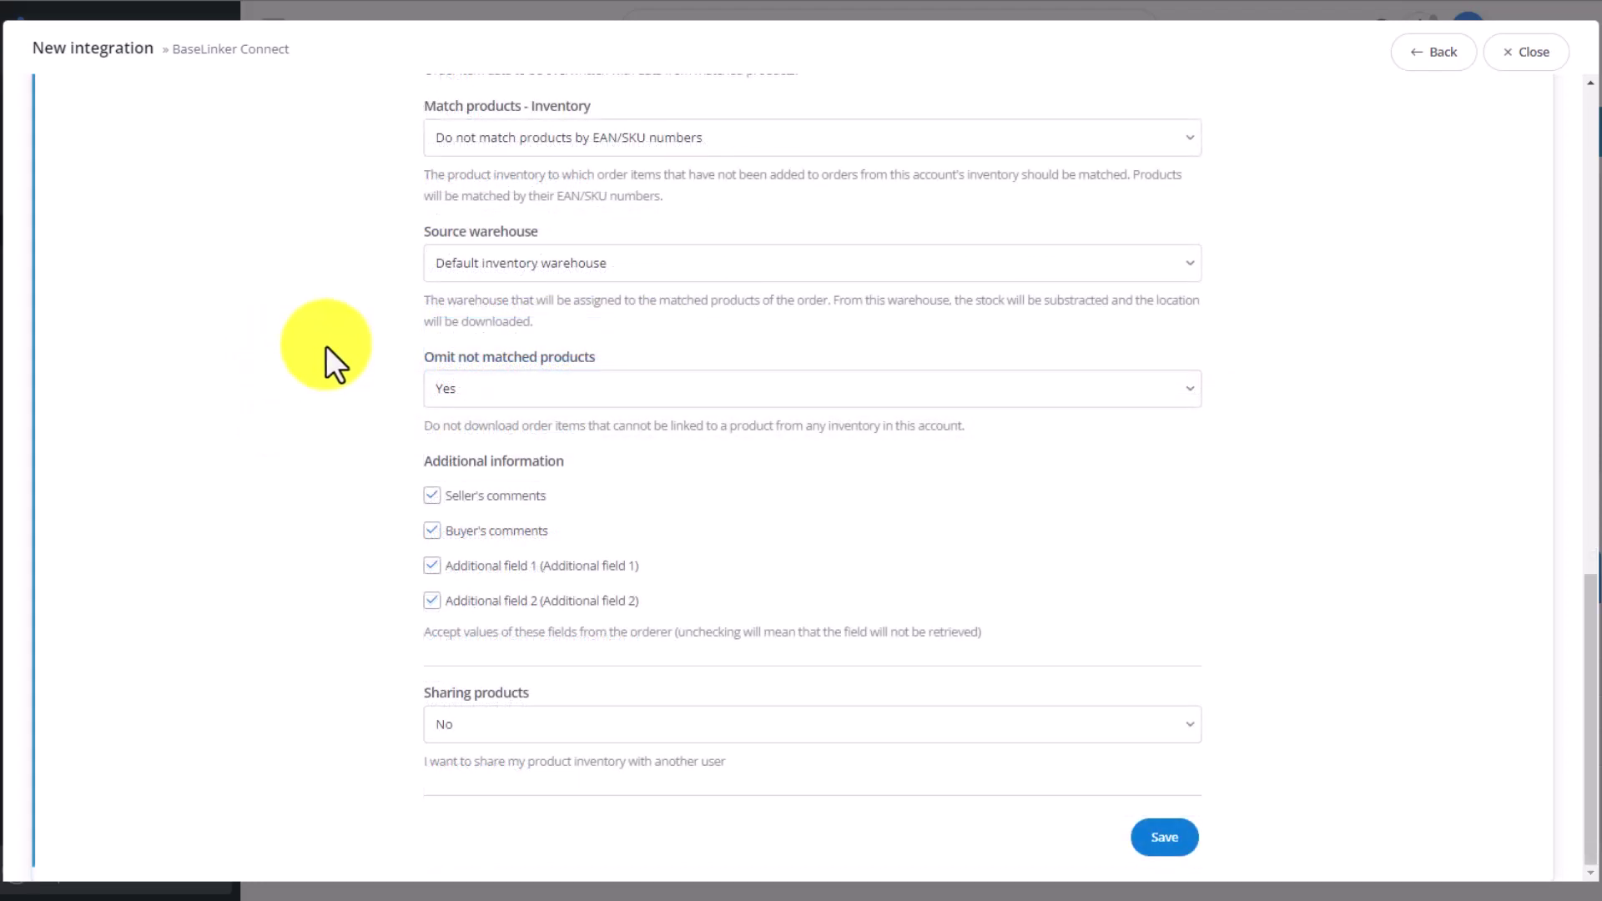
left_click(588, 379)
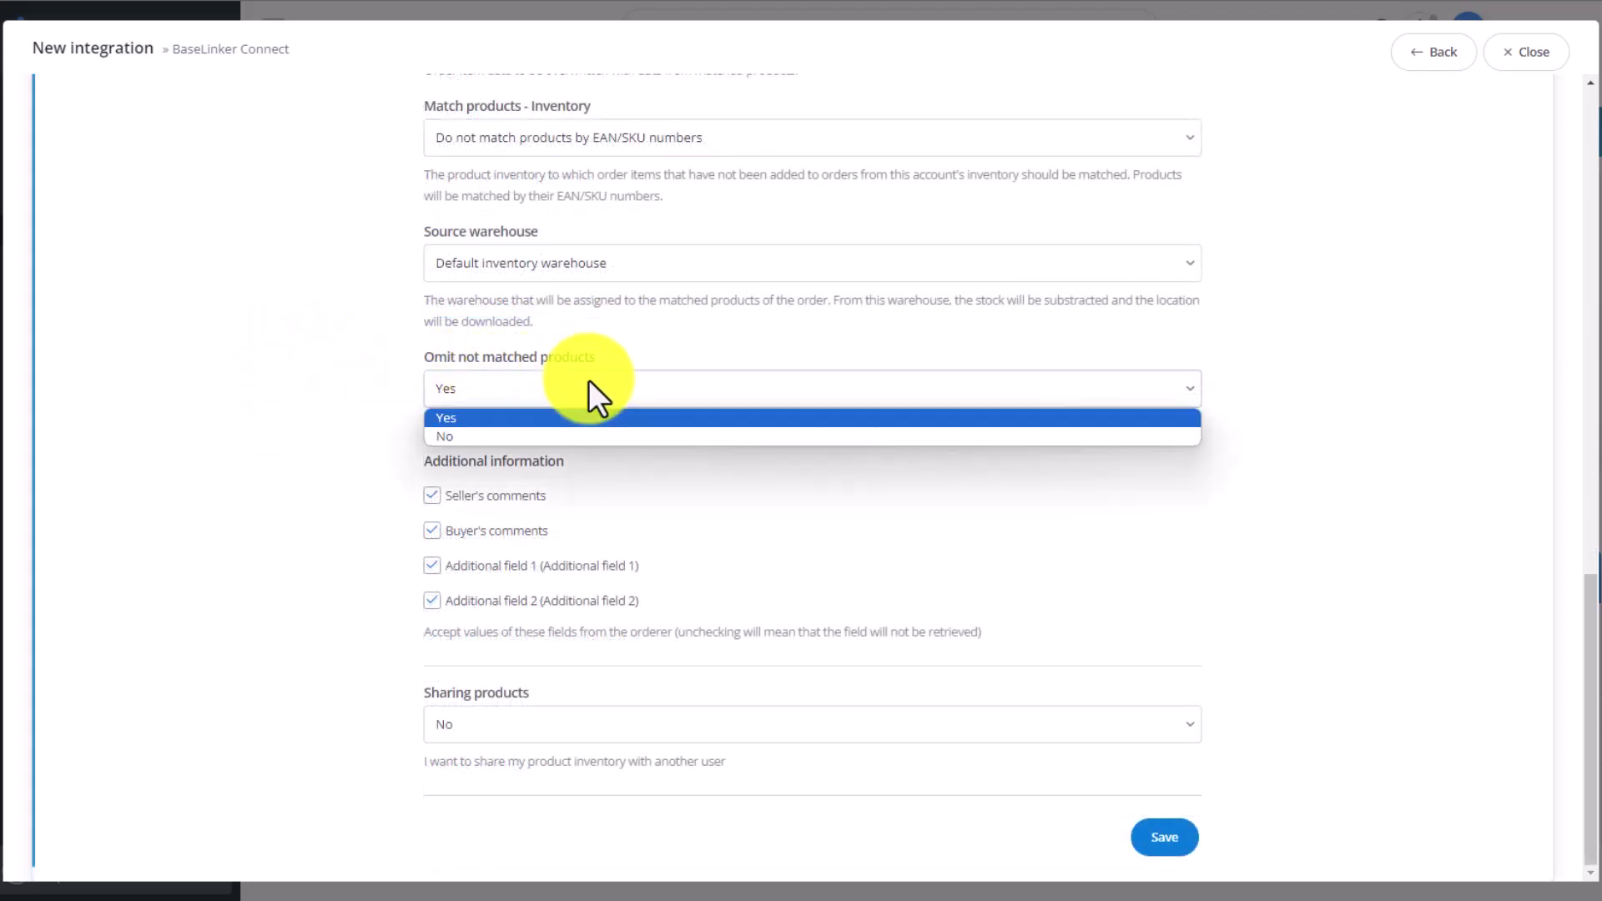
left_click(589, 379)
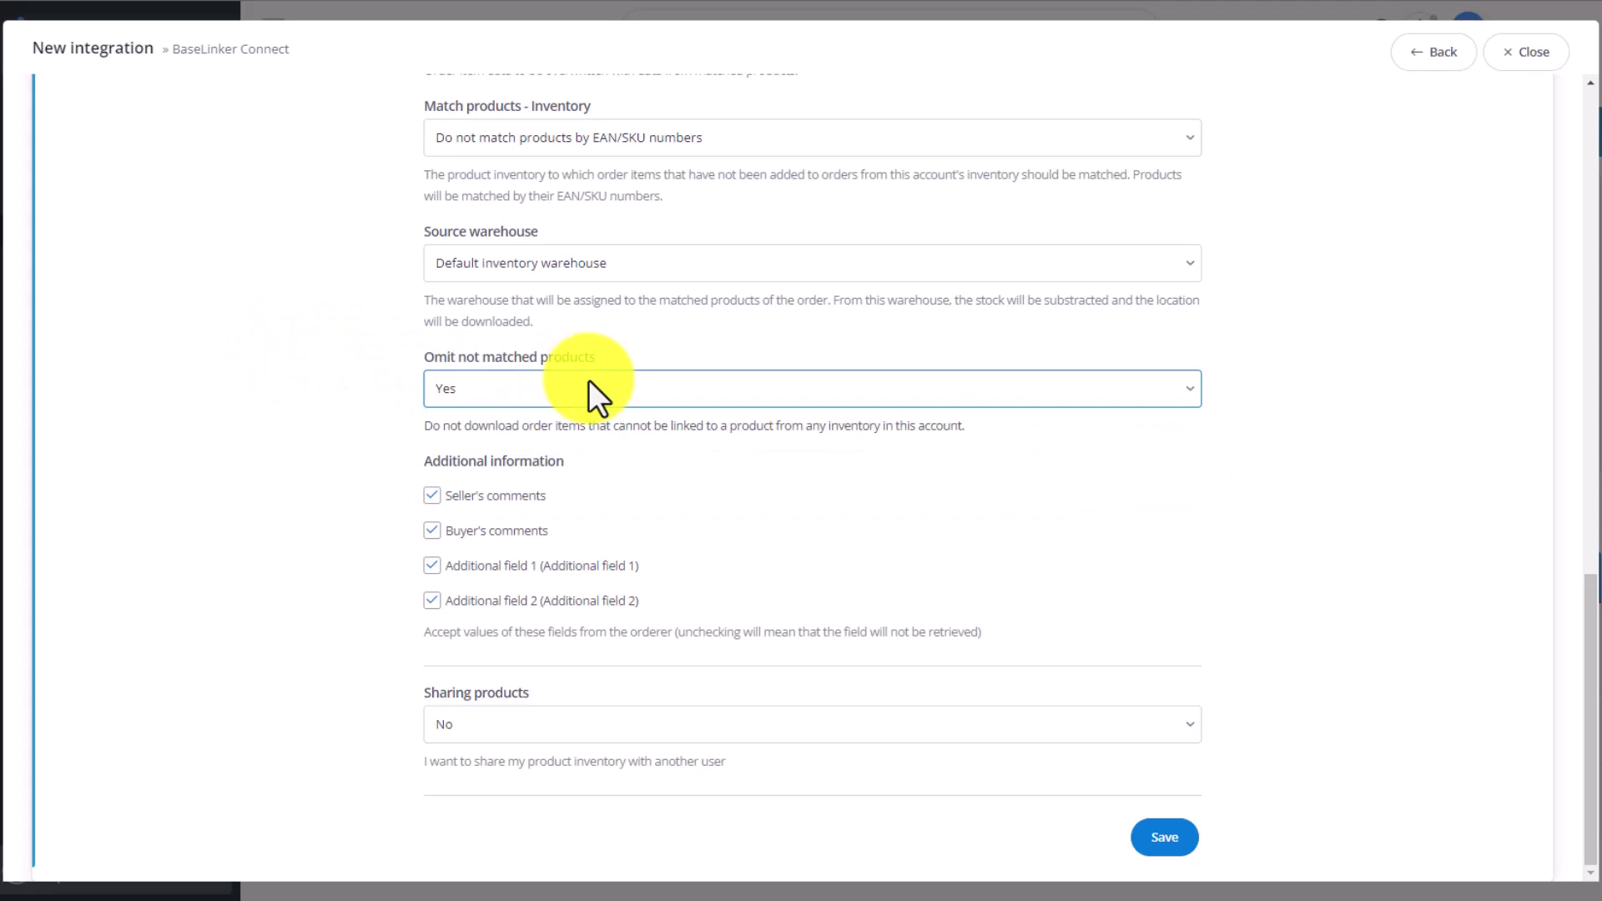
left_click(588, 378)
left_click(588, 379)
scroll(287, 428, "up", 5)
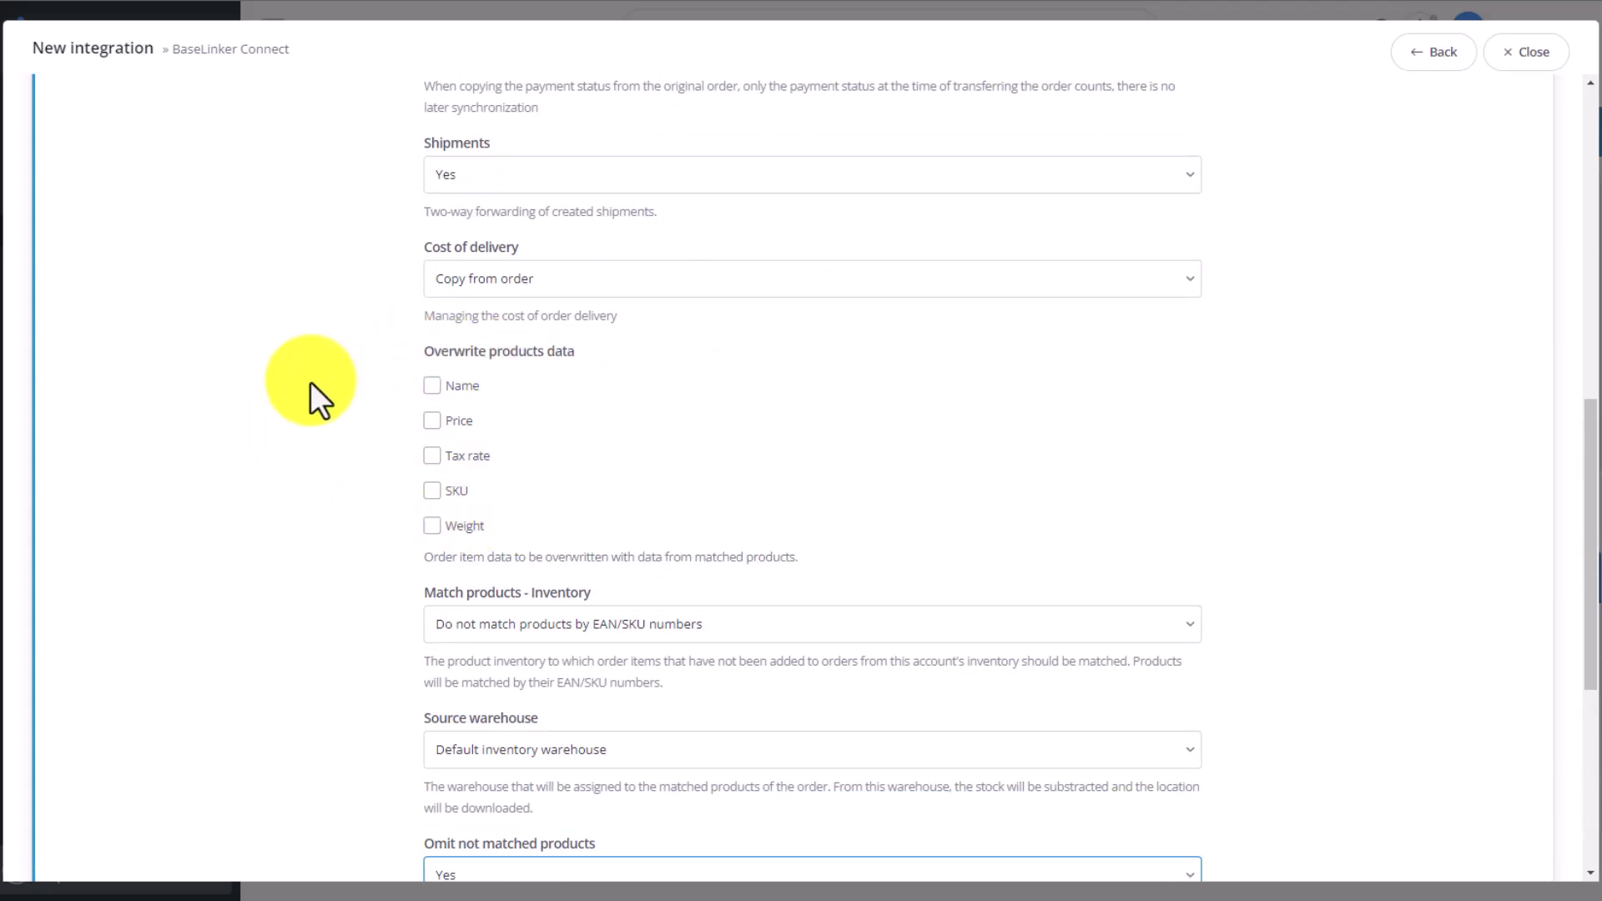
scroll(310, 382, "down", 5)
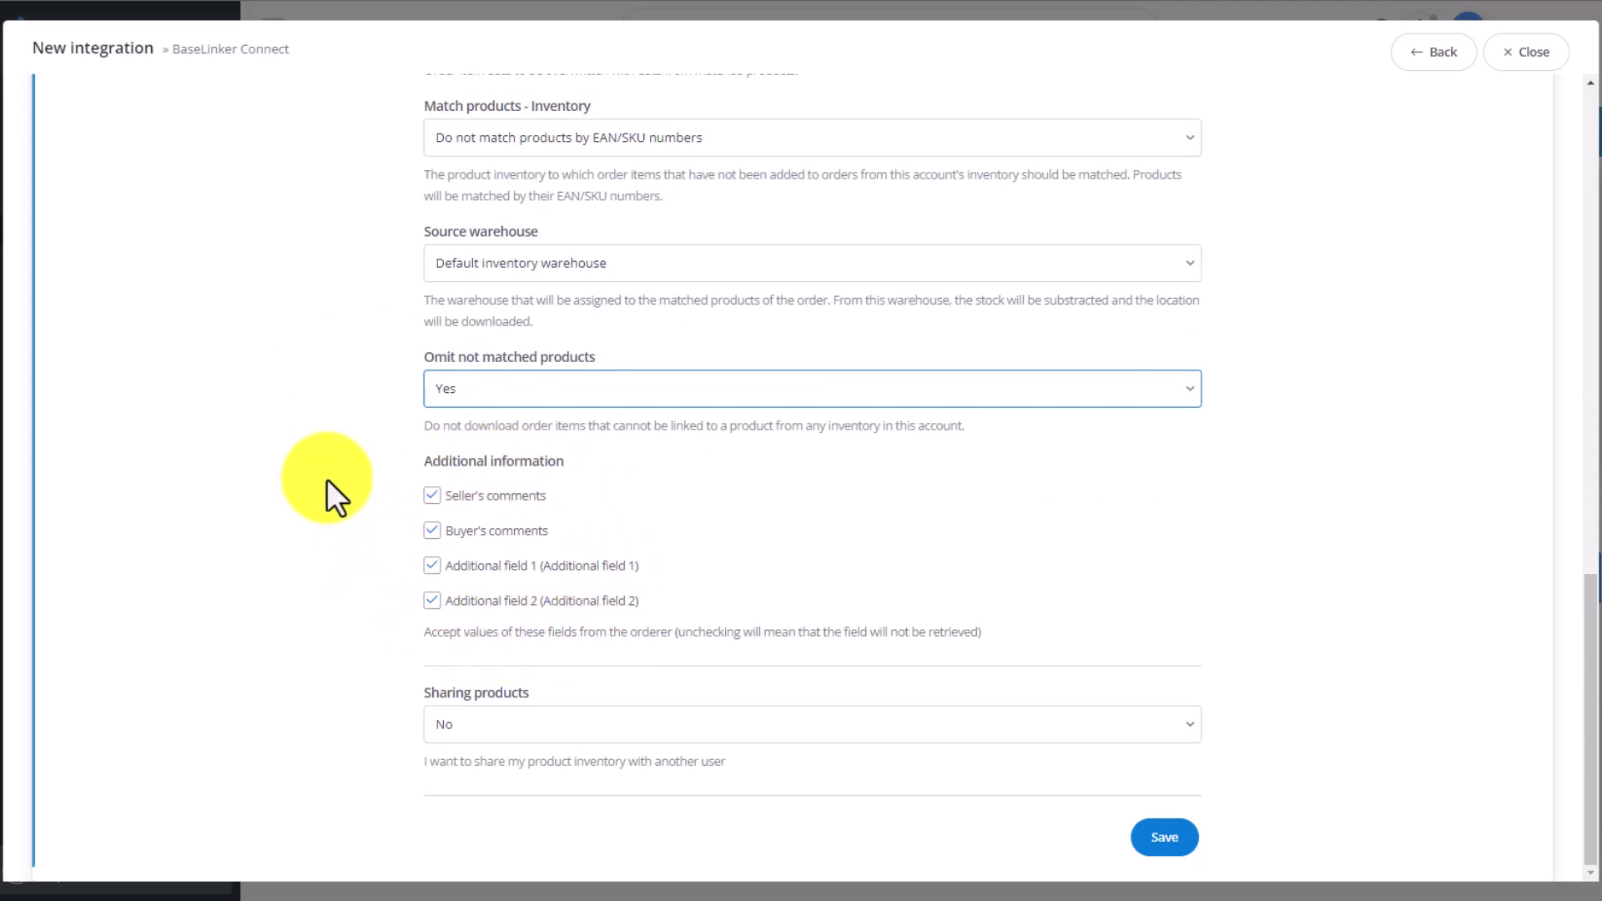
Step: Set Sharing products to Yes and review the inventory, English language and Default (GBP) price group options
left_click(528, 728)
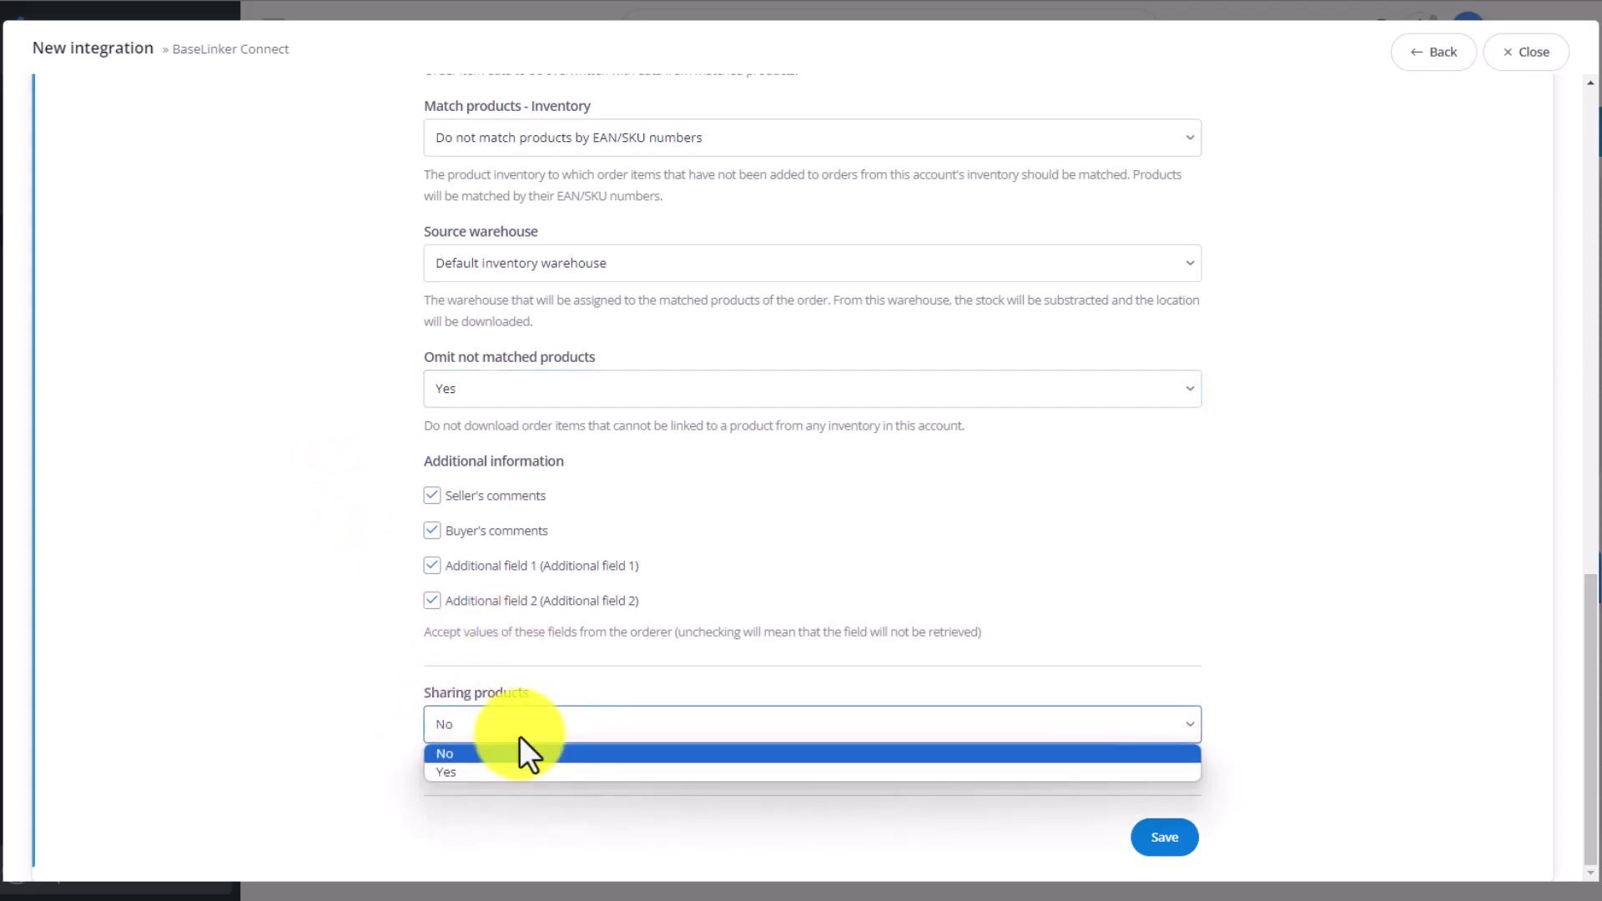
left_click(492, 771)
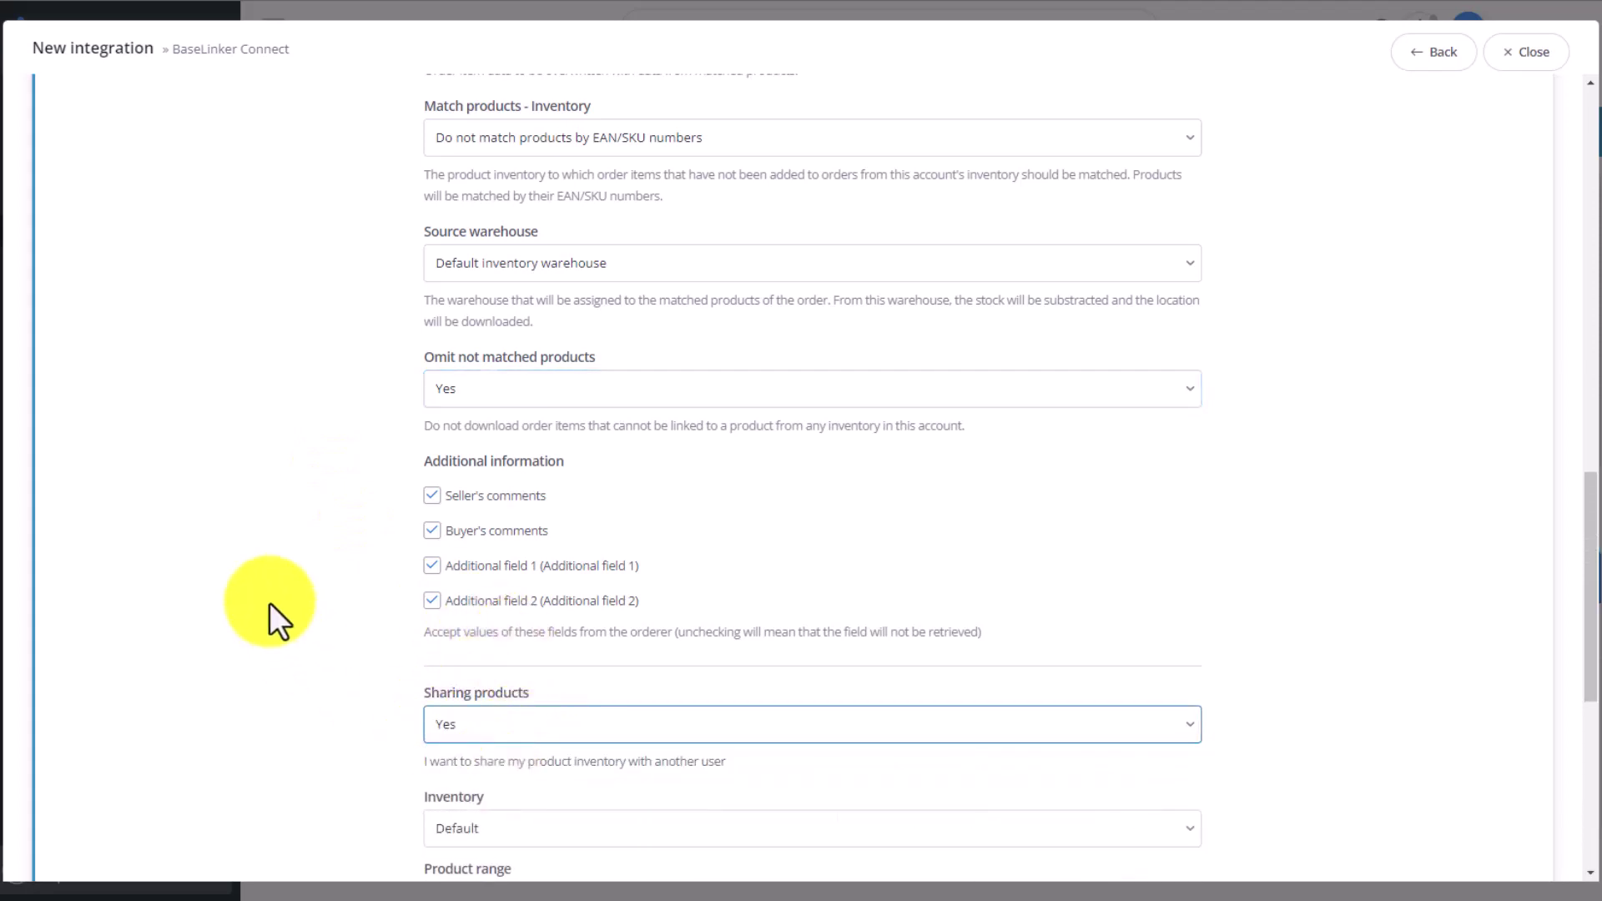
scroll(269, 602, "down", 5)
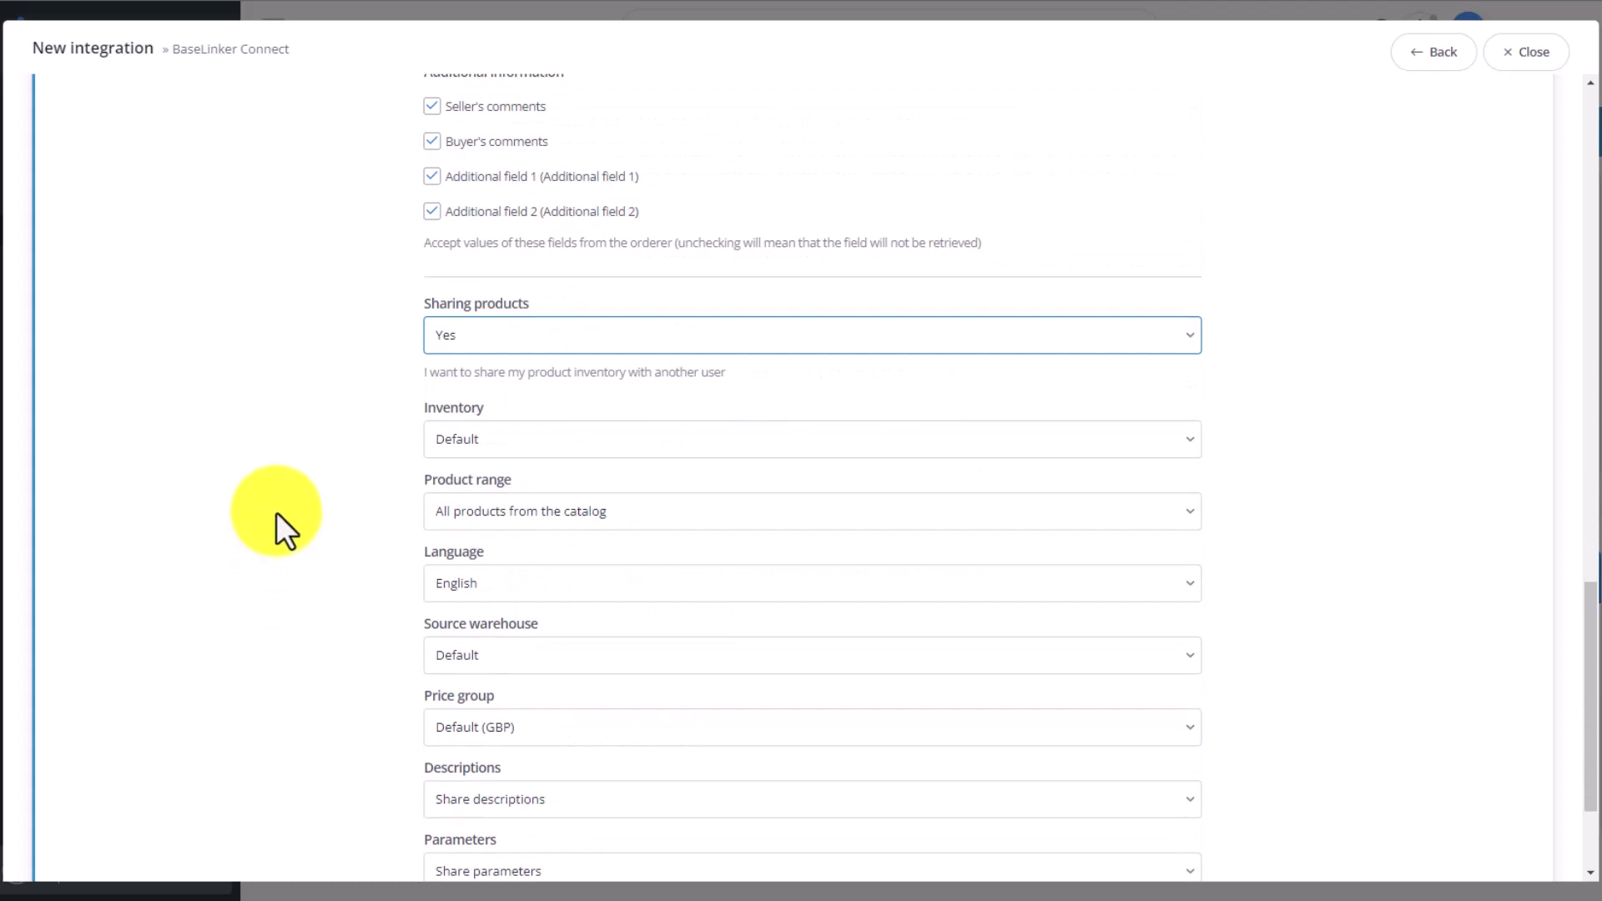
scroll(277, 510, "down", 1)
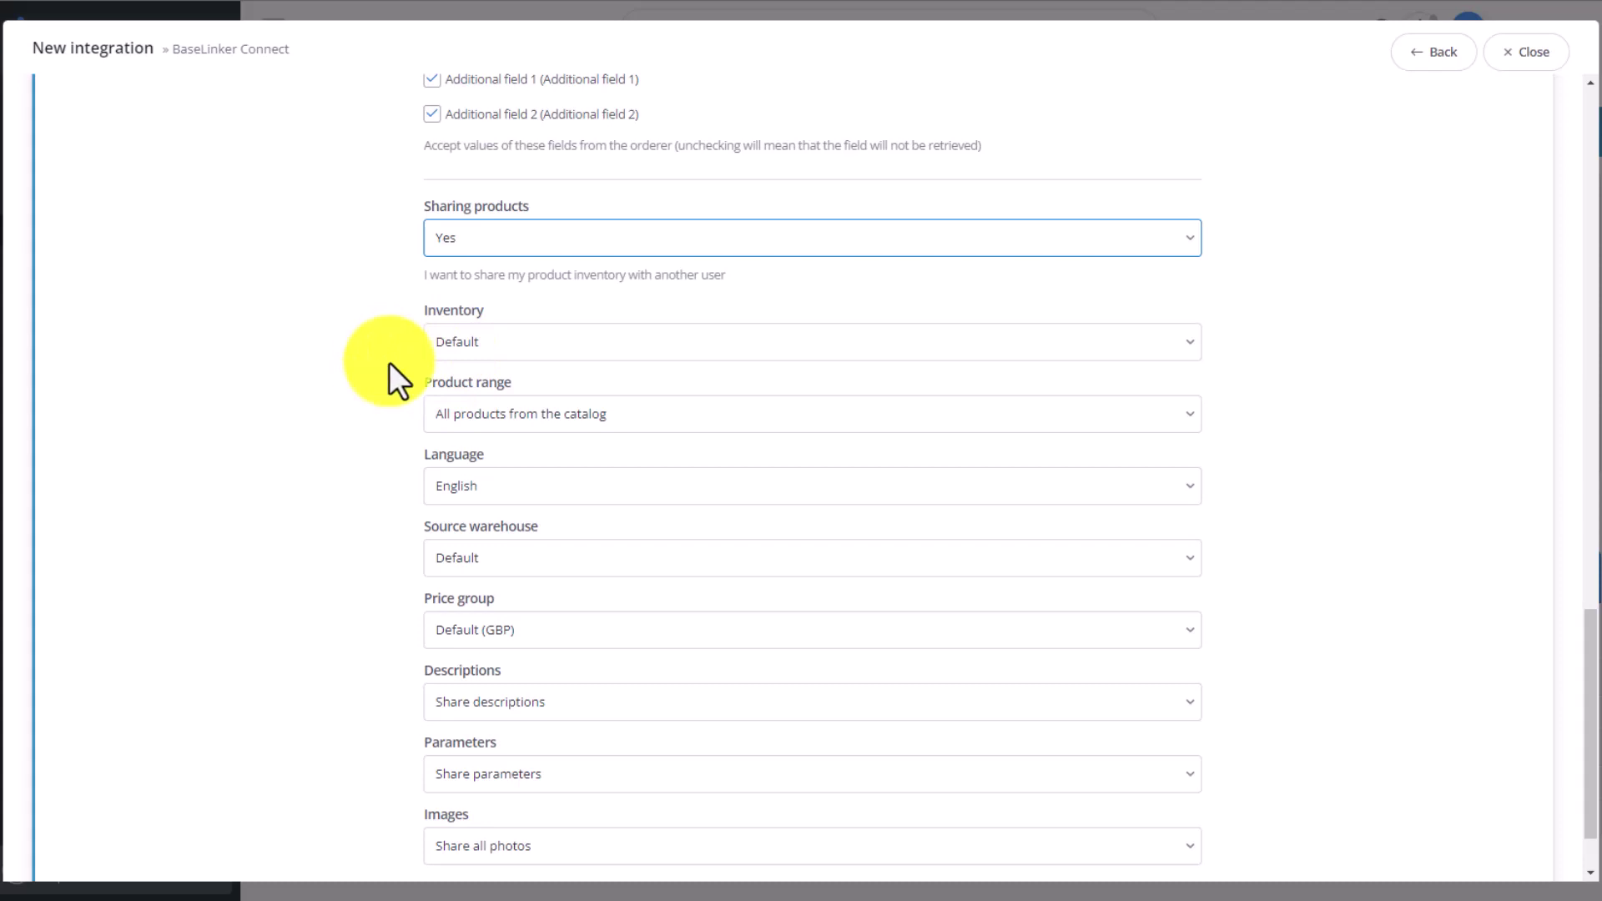
scroll(350, 500, "down", 1)
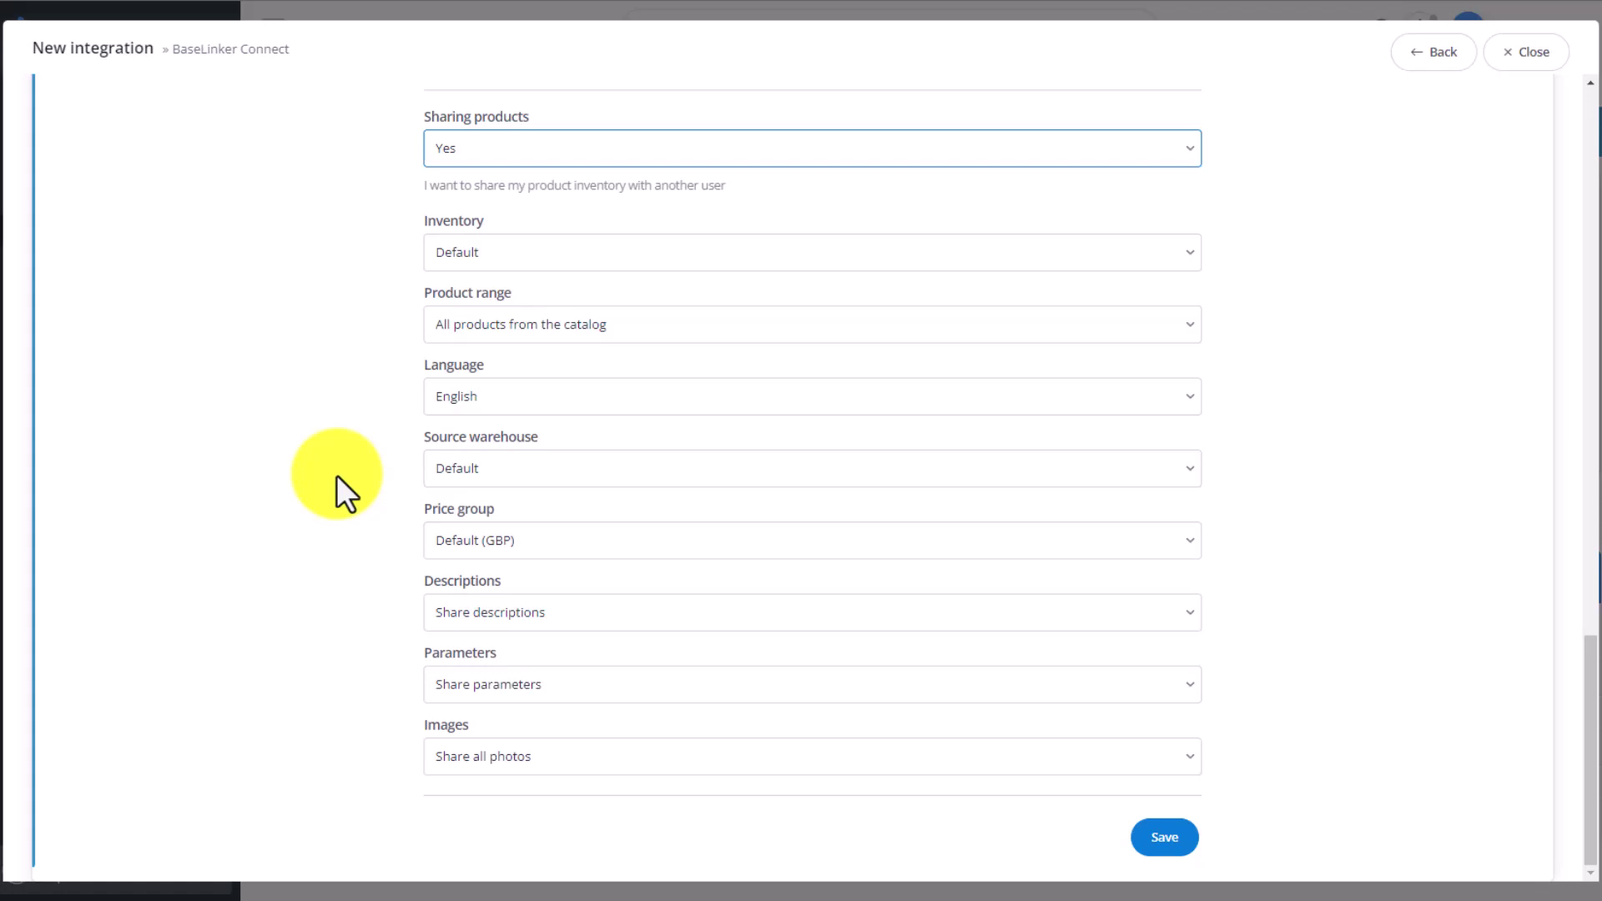
Step: Save the ACADEMY Connect integration and copy its generated connection code from the settings
left_click(1164, 836)
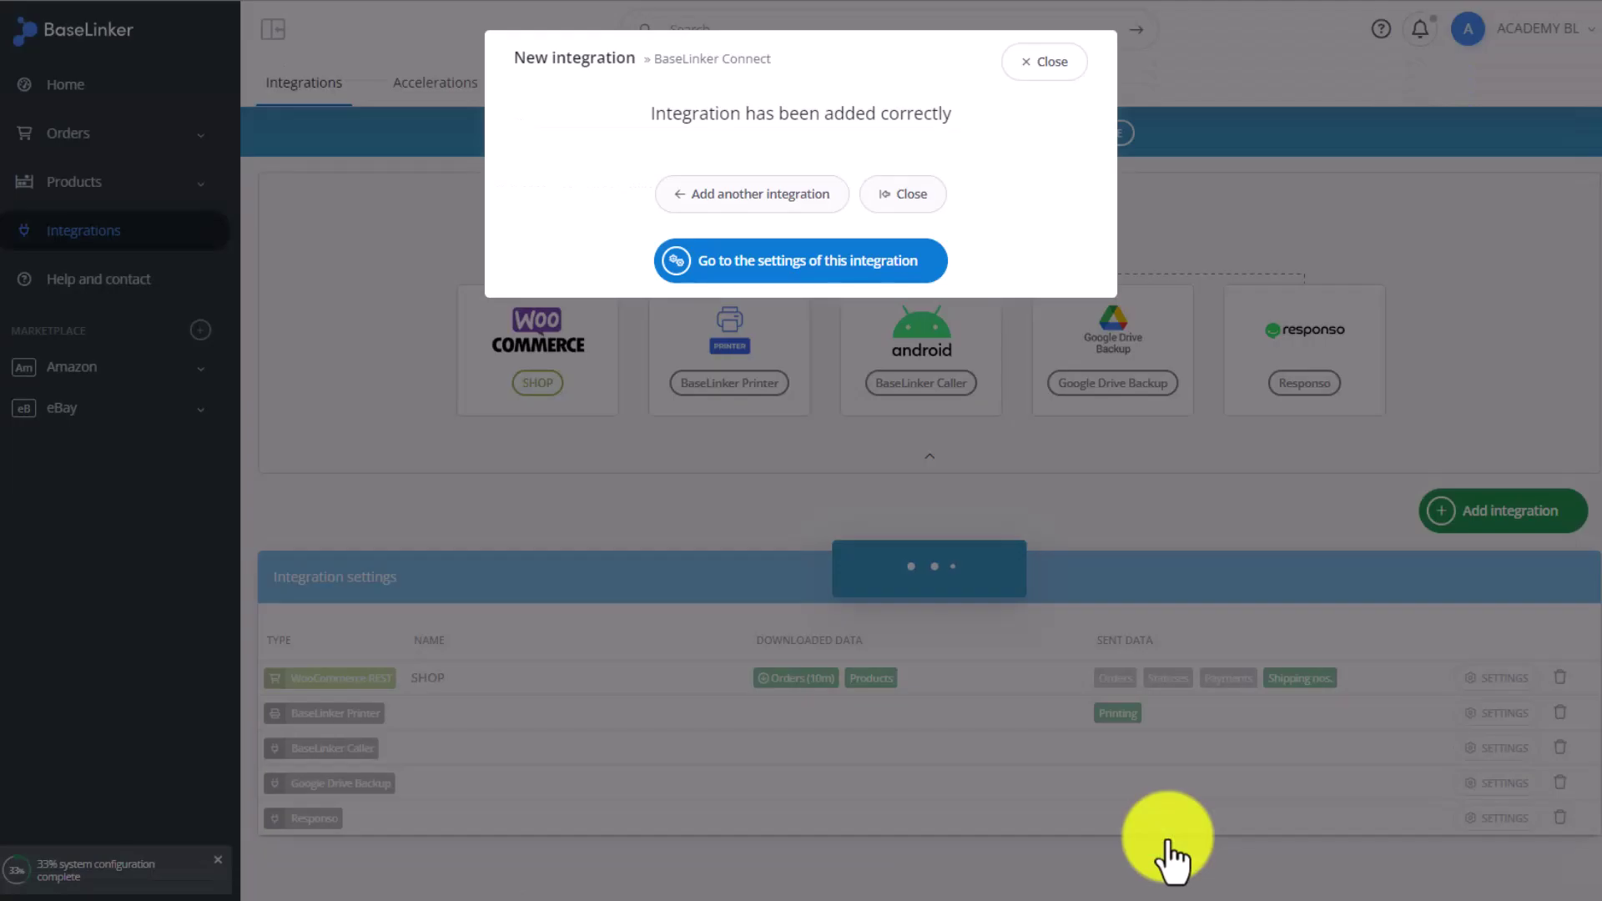
left_click(762, 262)
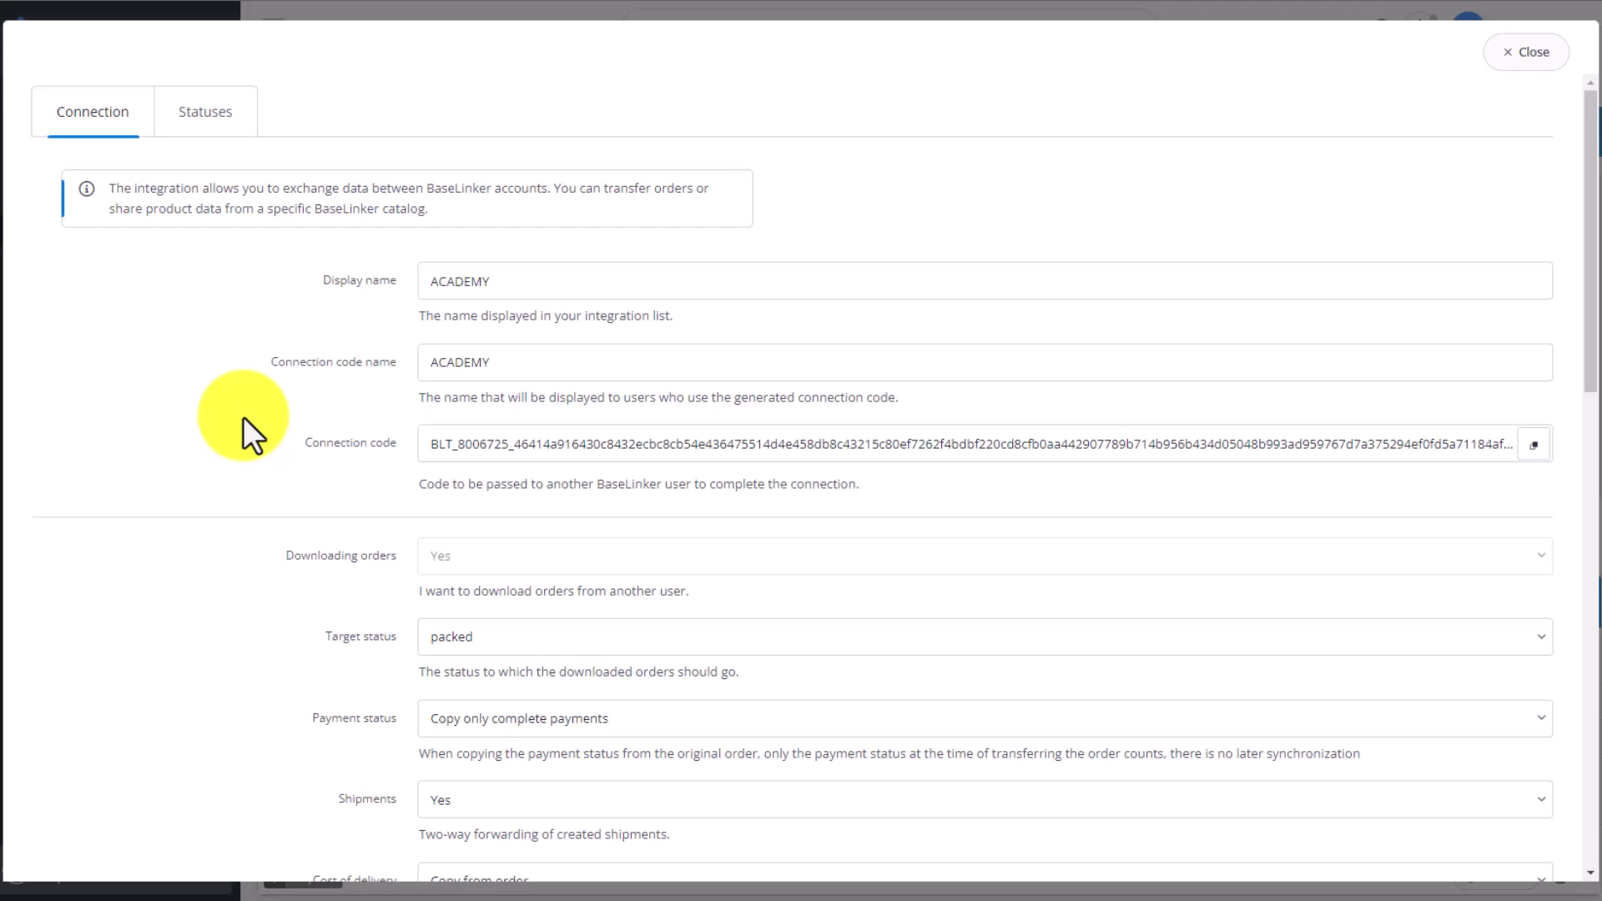
left_click(1534, 445)
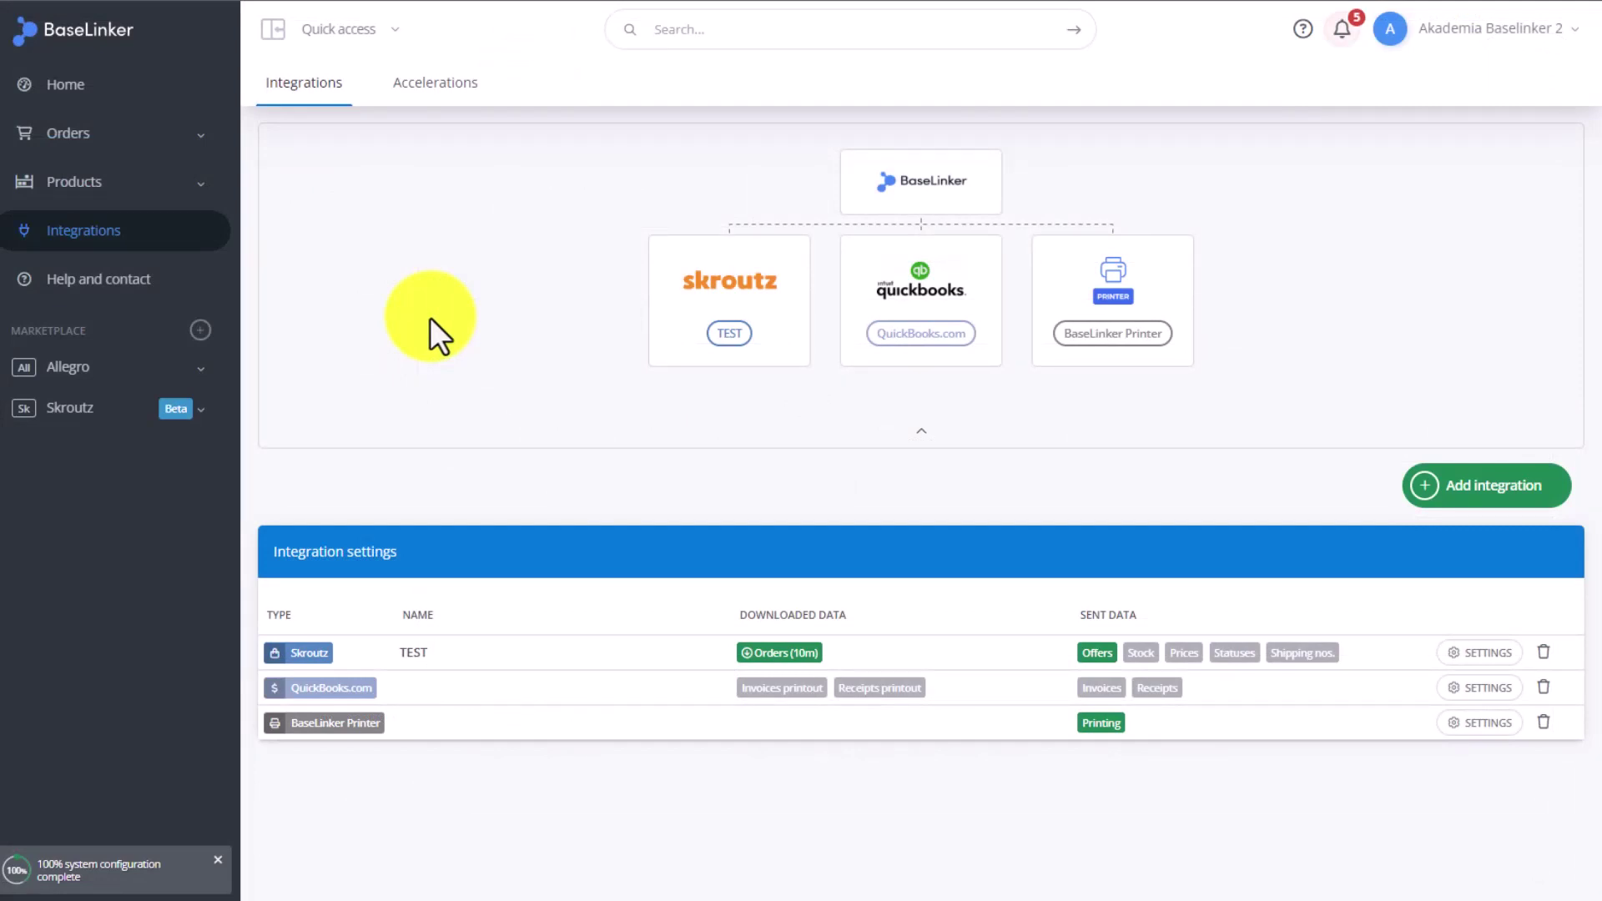
Step: On the second account, add BaseLinker Connect, paste the copied connection code and verify it
left_click(1462, 492)
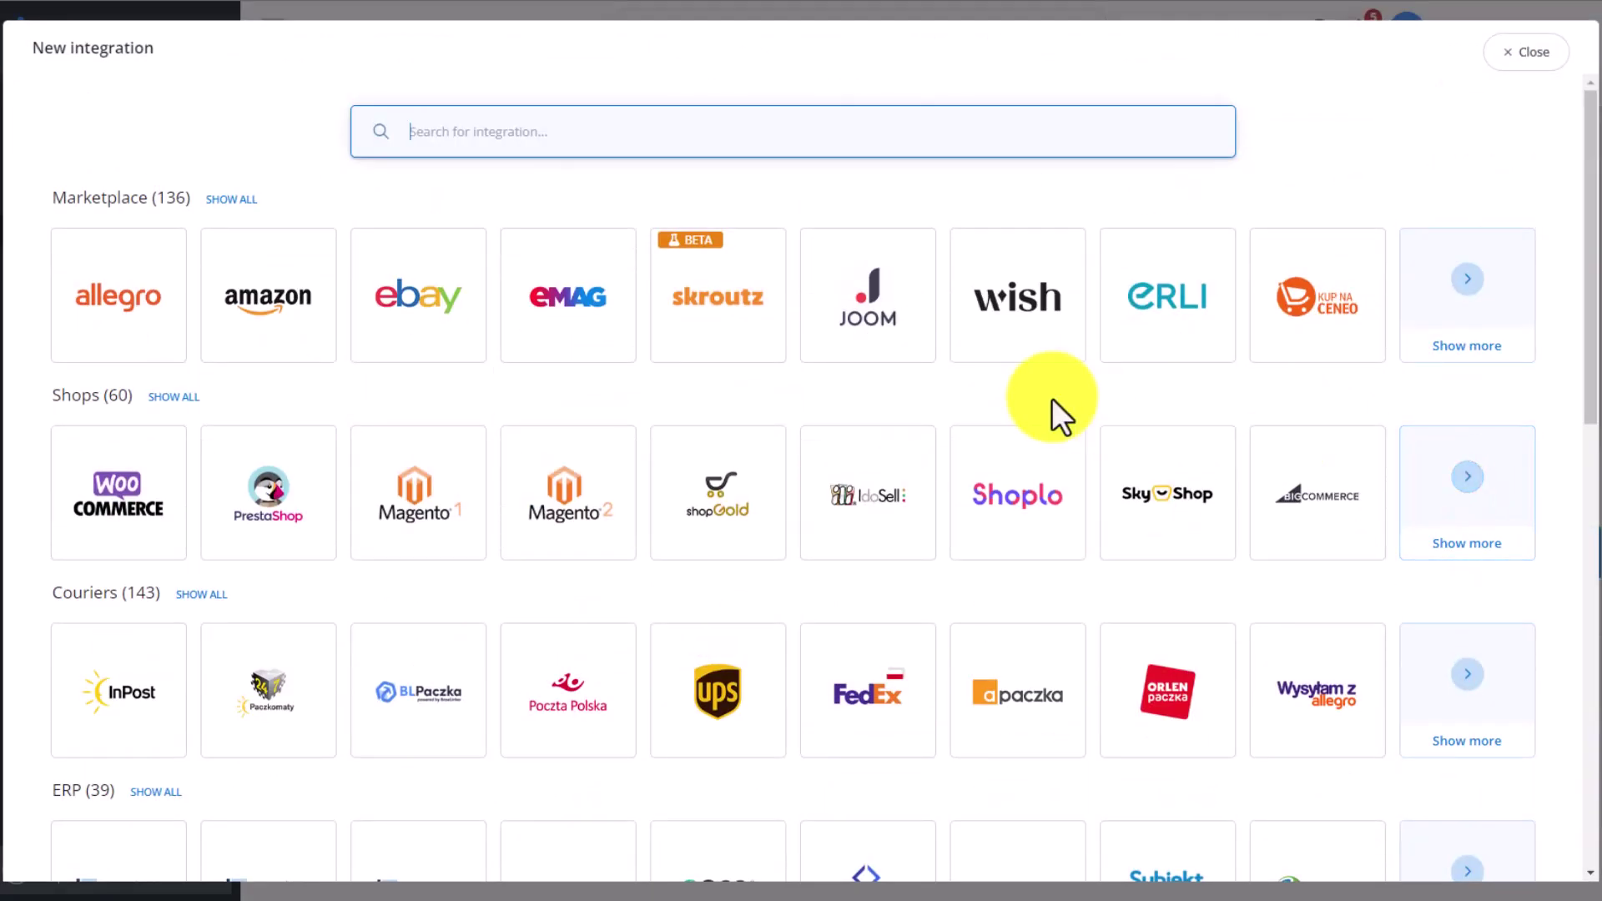
type("conne")
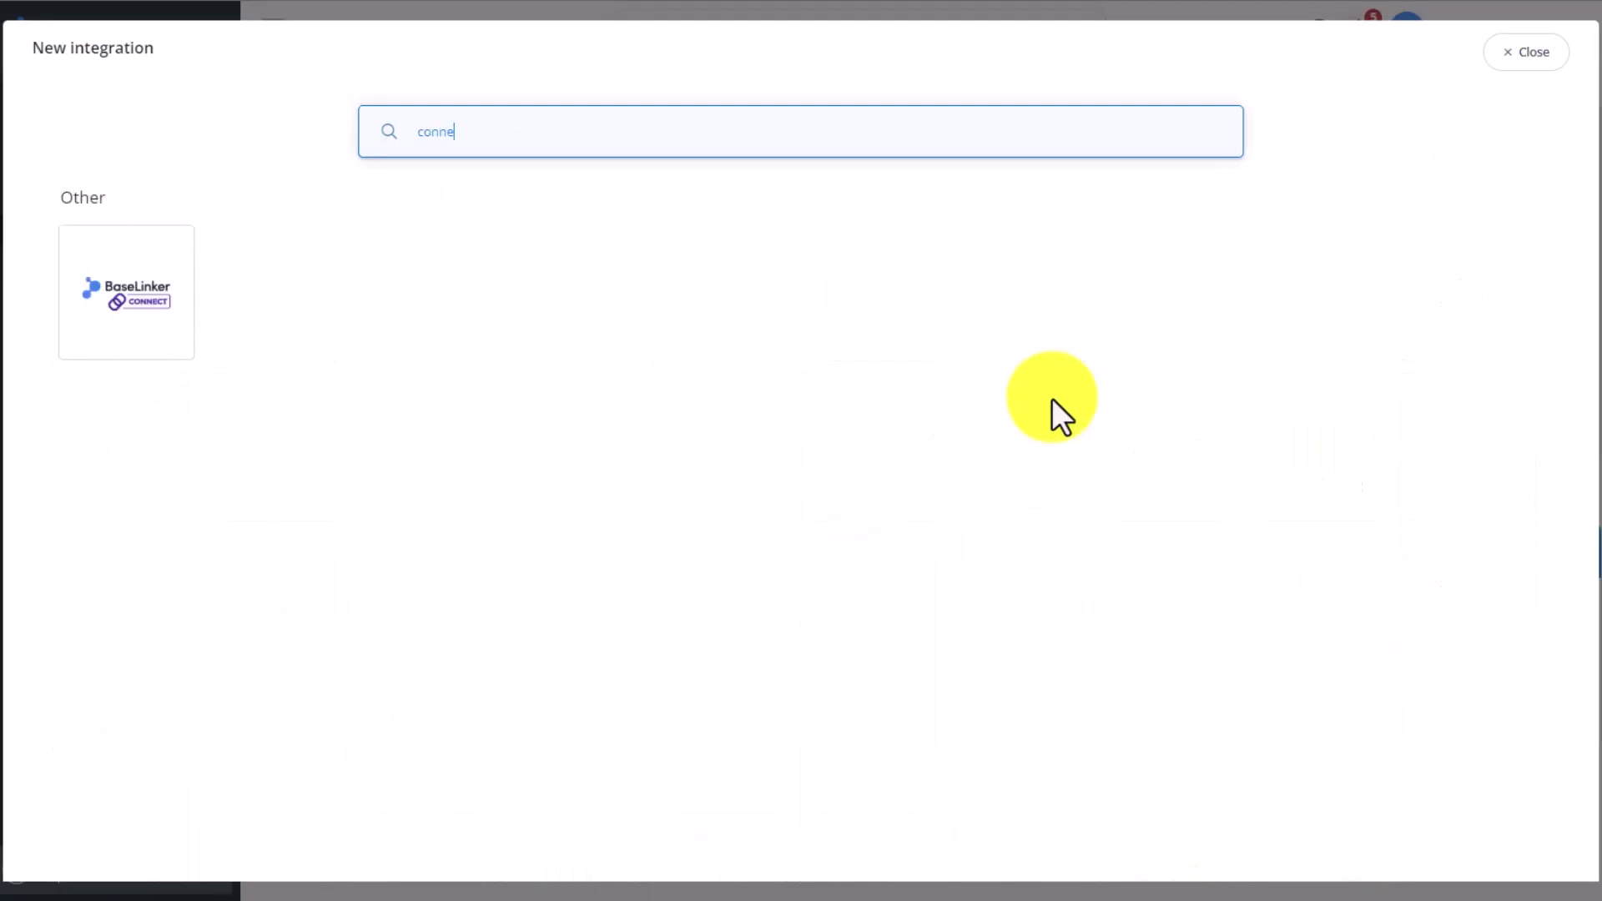
left_click(147, 295)
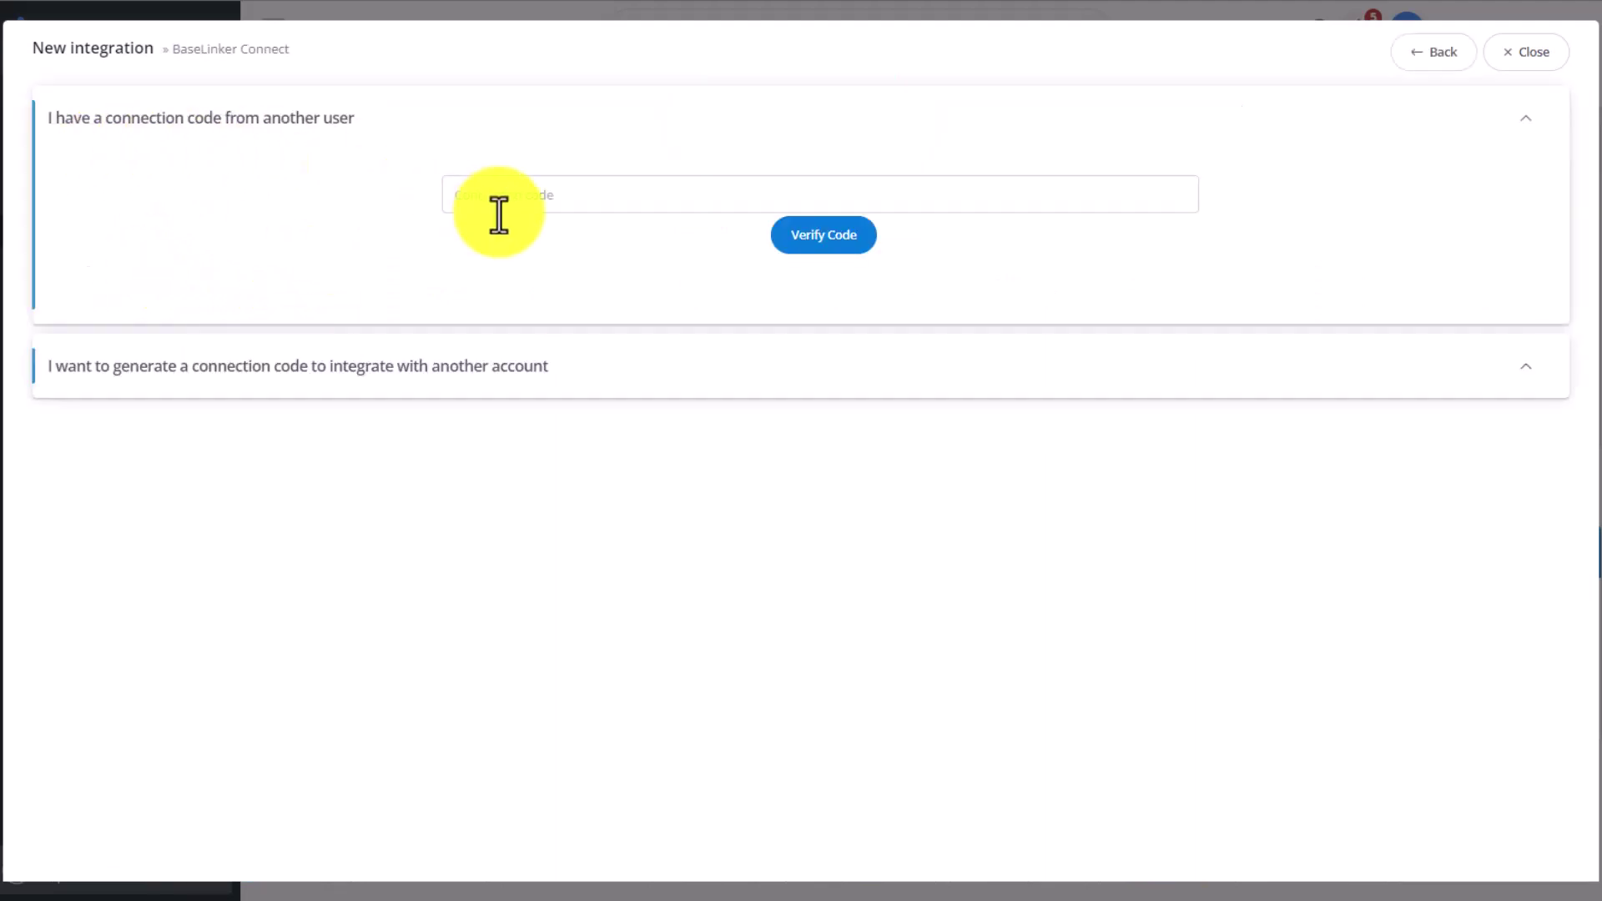
left_click(491, 192)
key("ctrl+v")
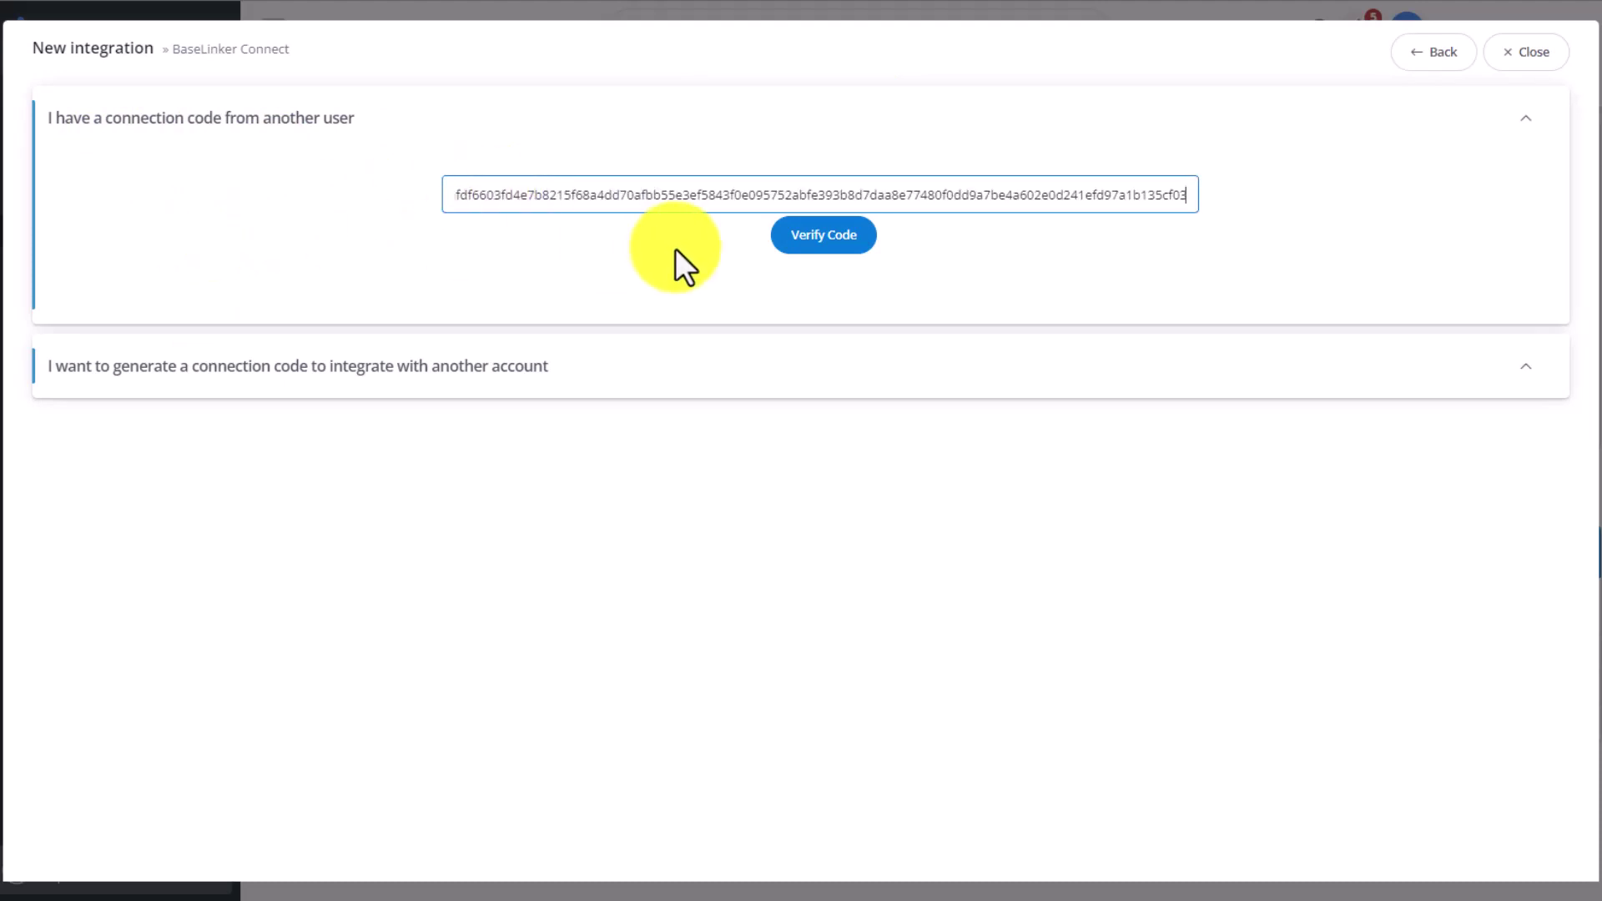
left_click(799, 244)
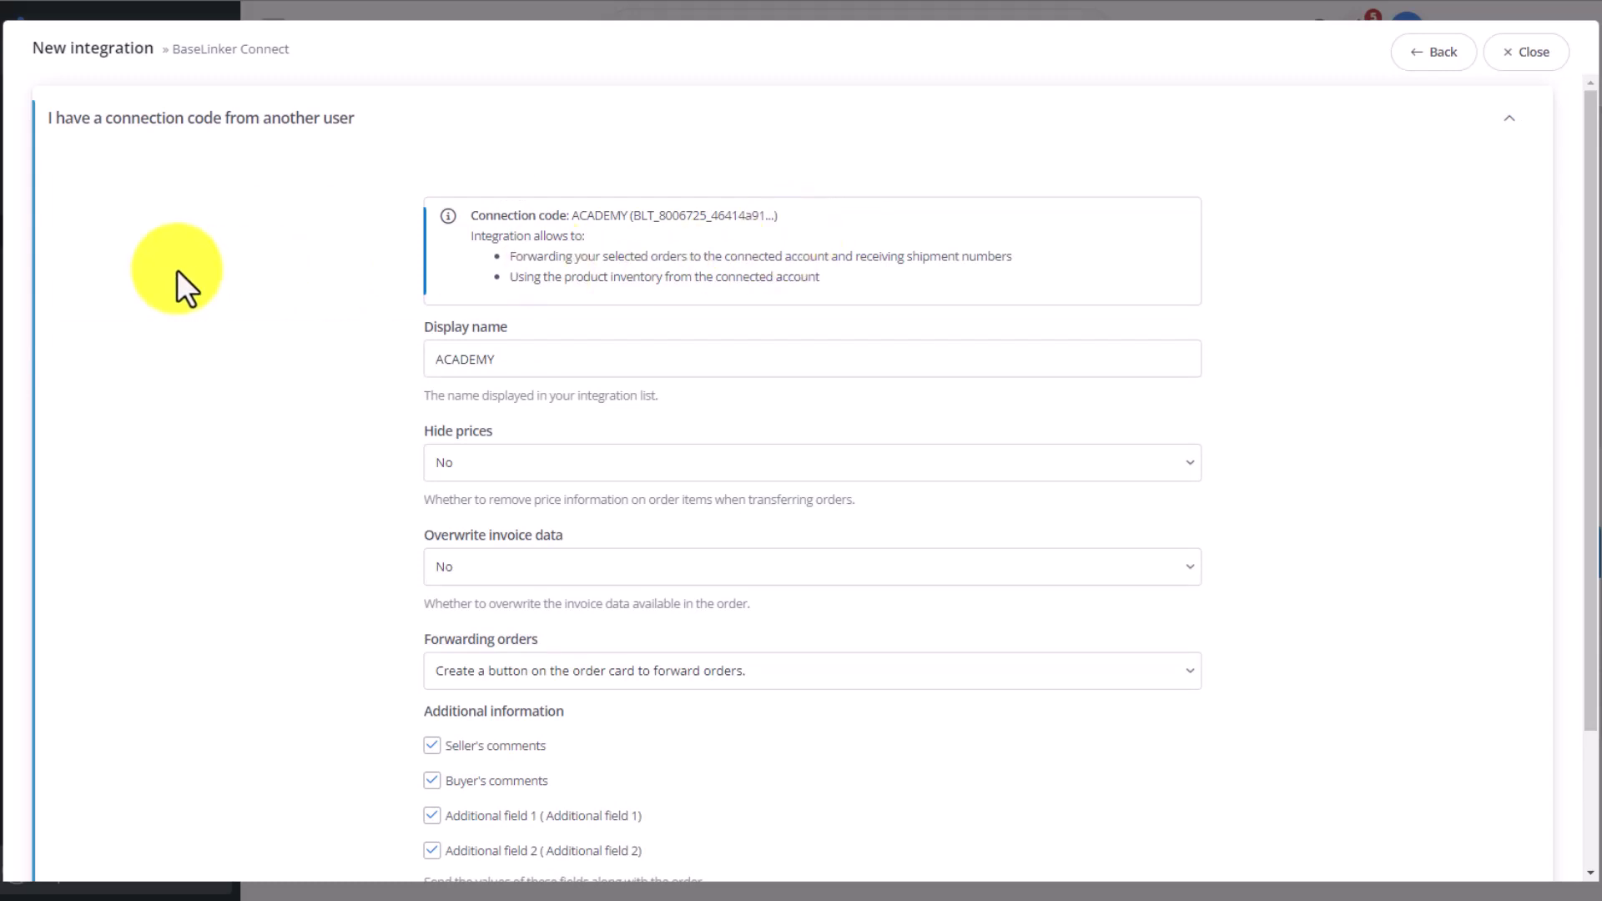
Step: Leave Hide prices at No and set Overwrite invoice data to Yes
scroll(177, 269, "down", 2)
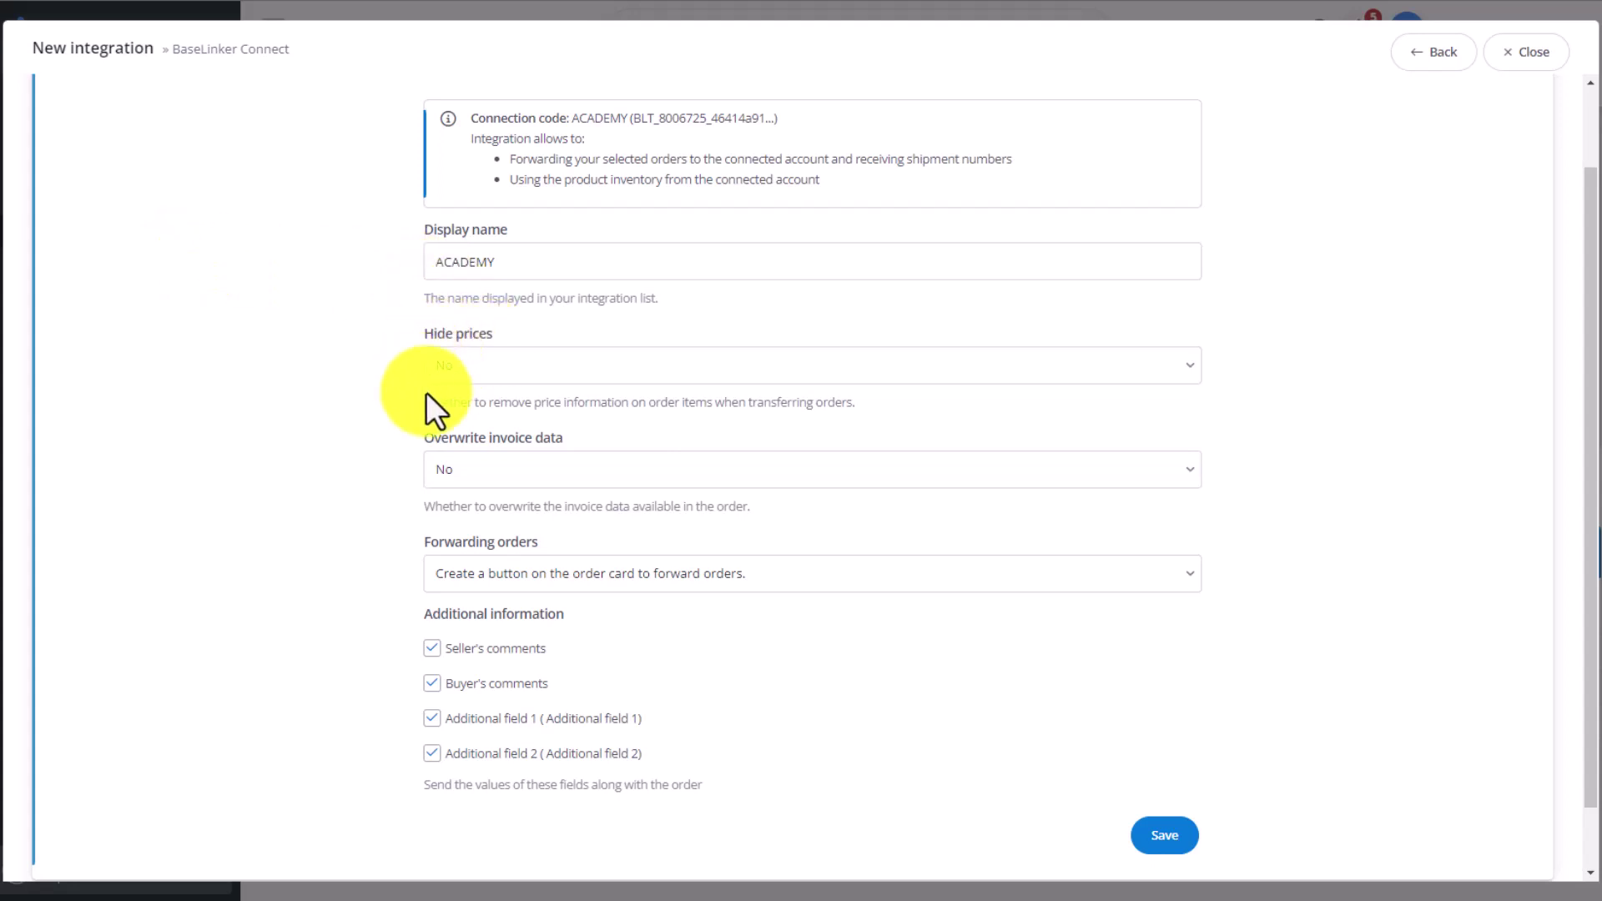
left_click(502, 377)
left_click(503, 377)
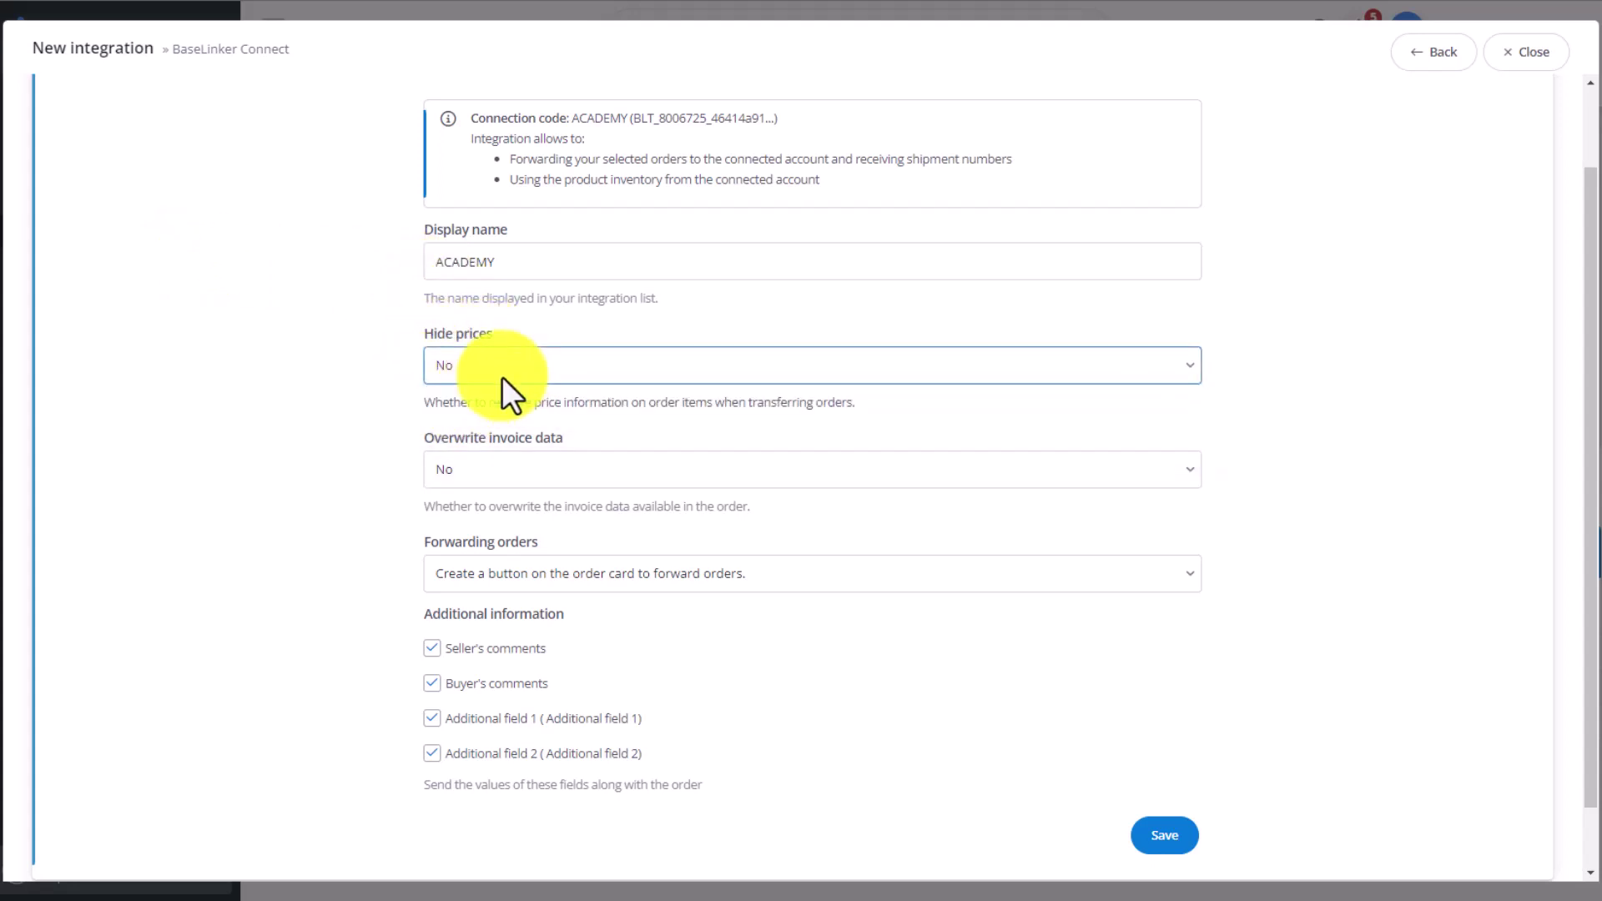
left_click(642, 470)
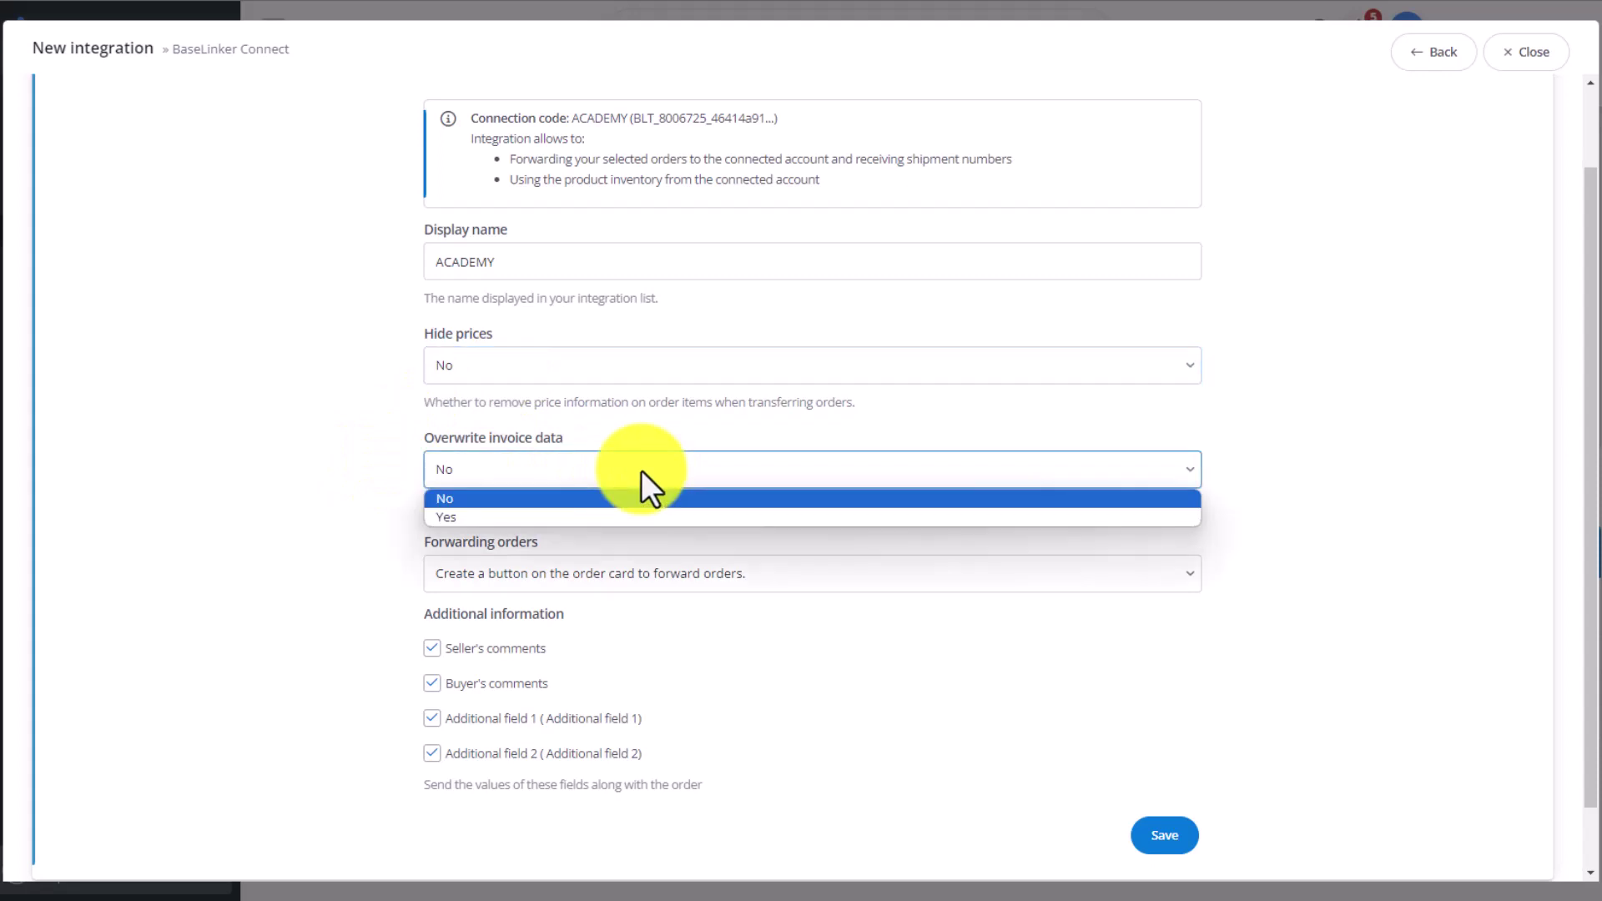
left_click(599, 517)
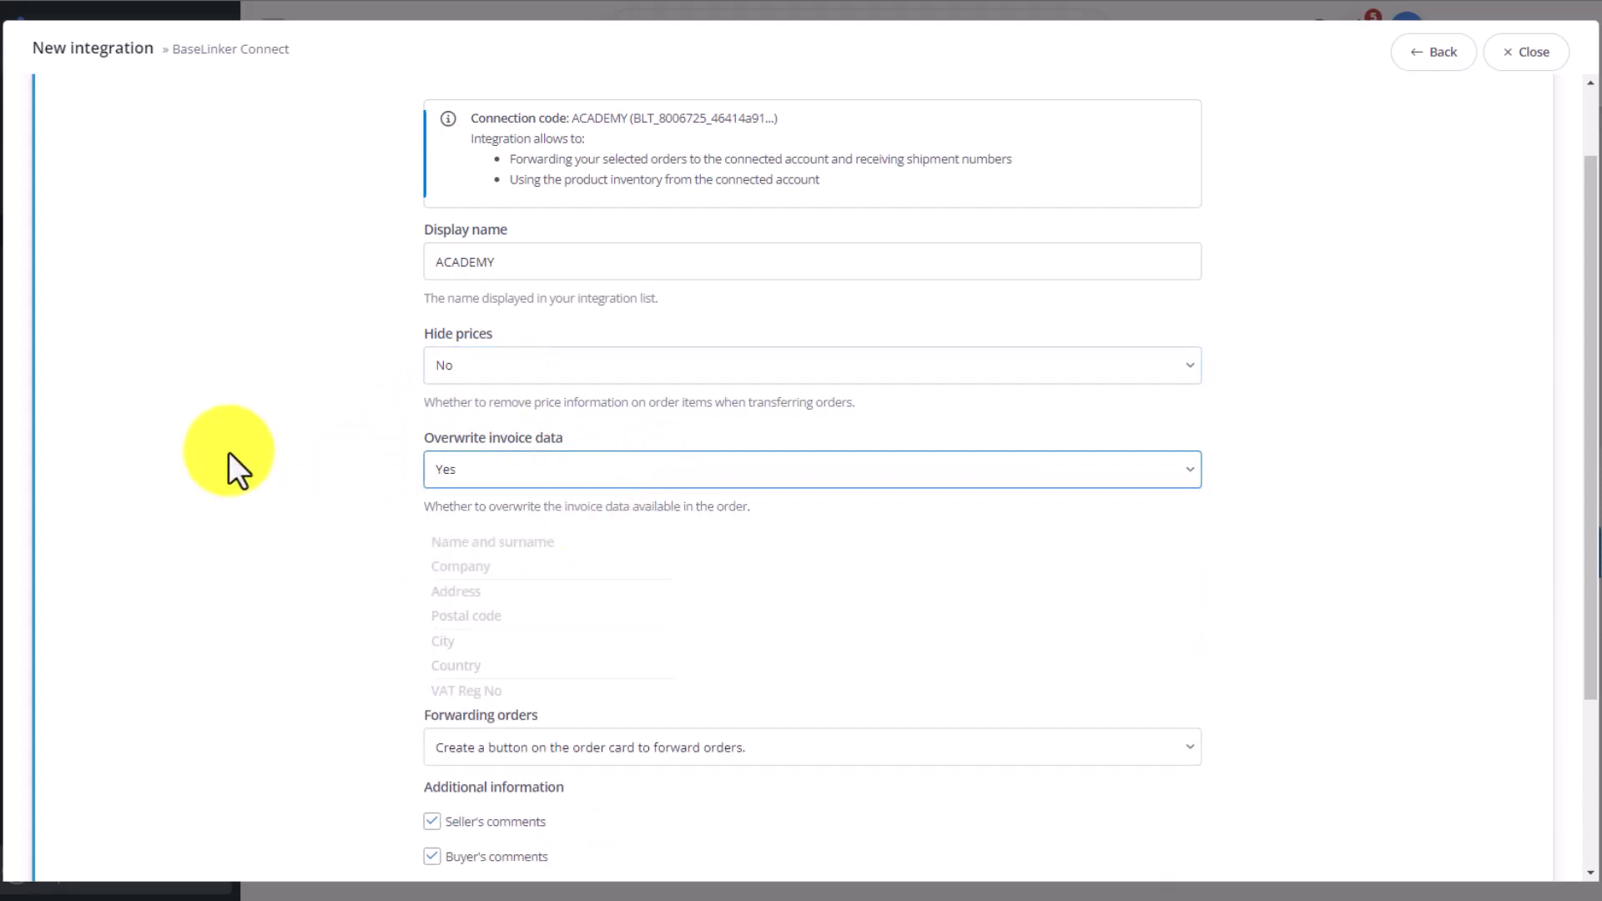
scroll(229, 451, "down", 2)
scroll(228, 449, "down", 2)
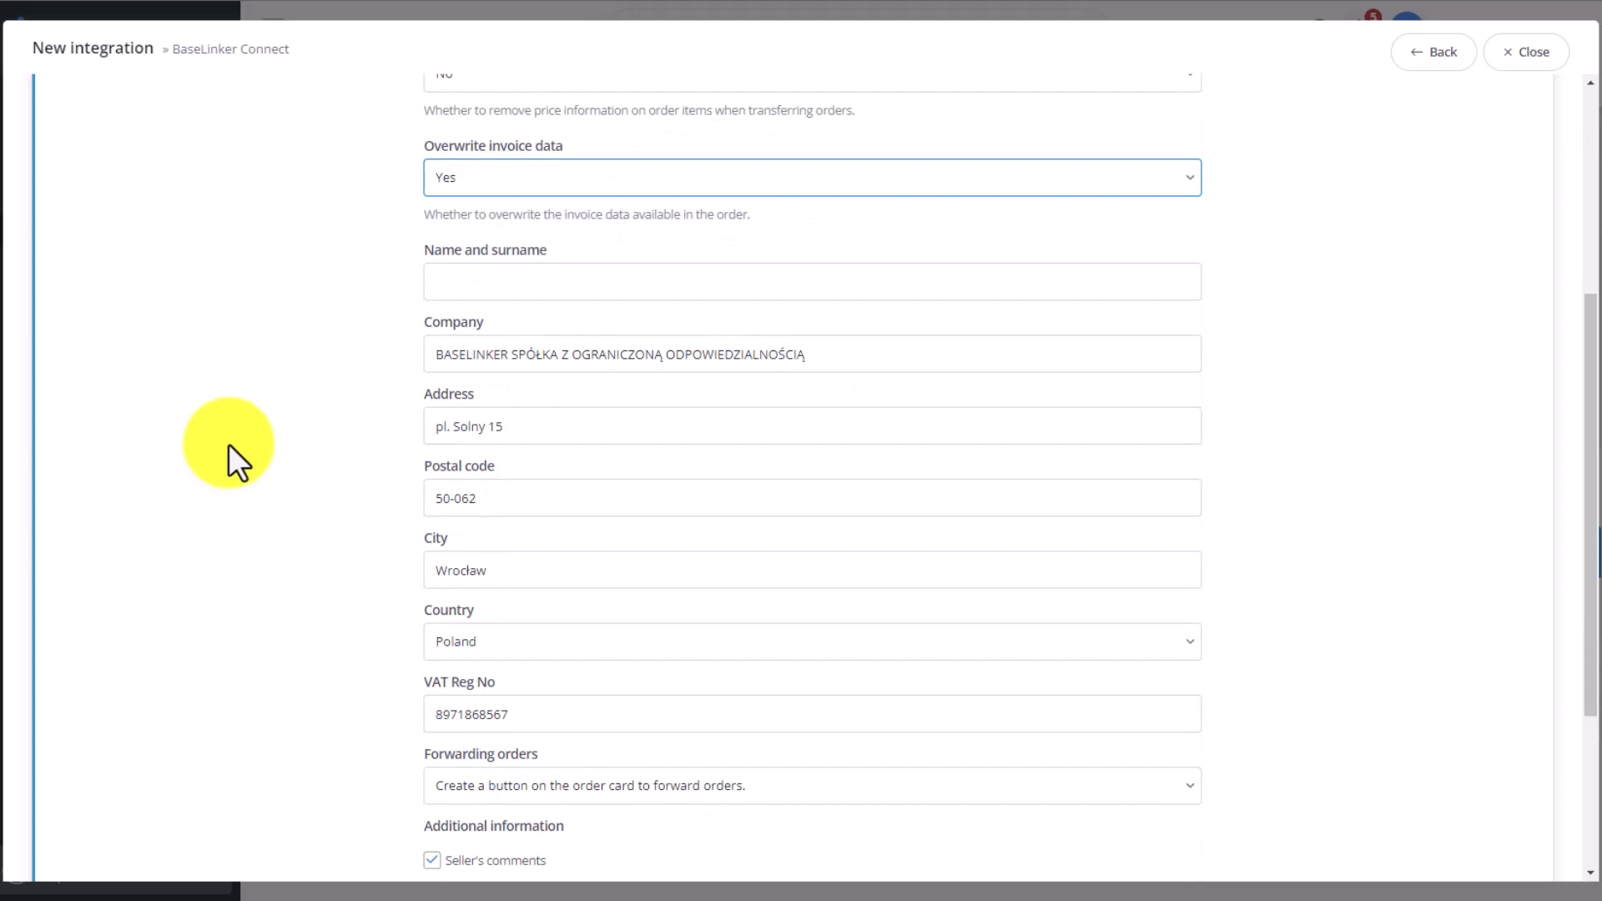
scroll(241, 439, "down", 2)
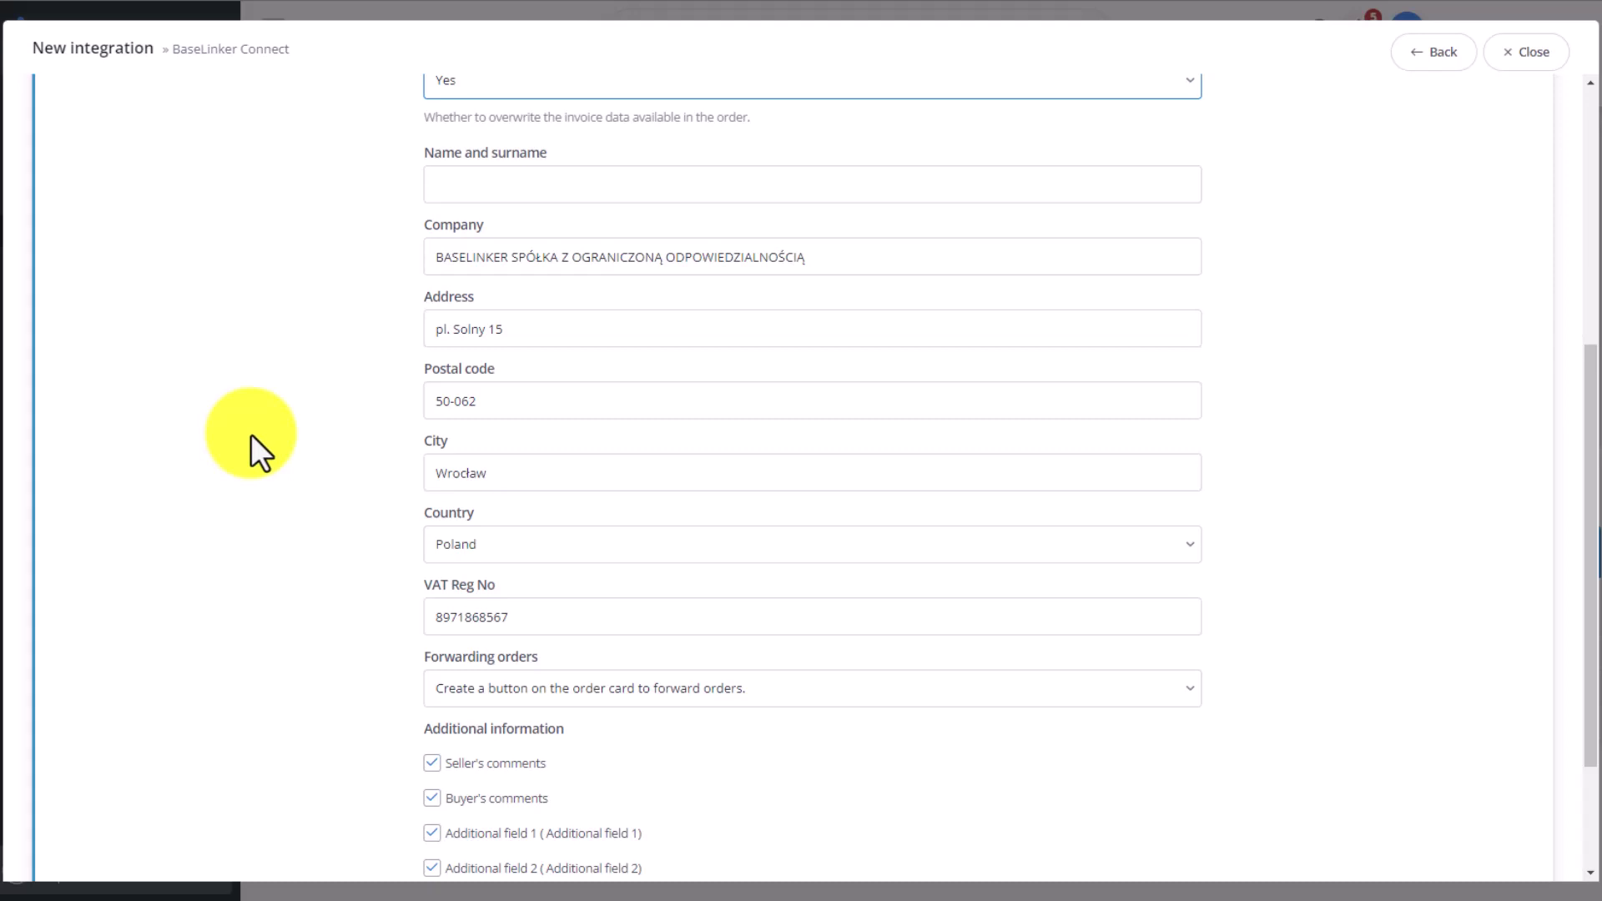
Step: Switch Overwrite invoice data back to No and keep the forward button on the order card
left_click(476, 88)
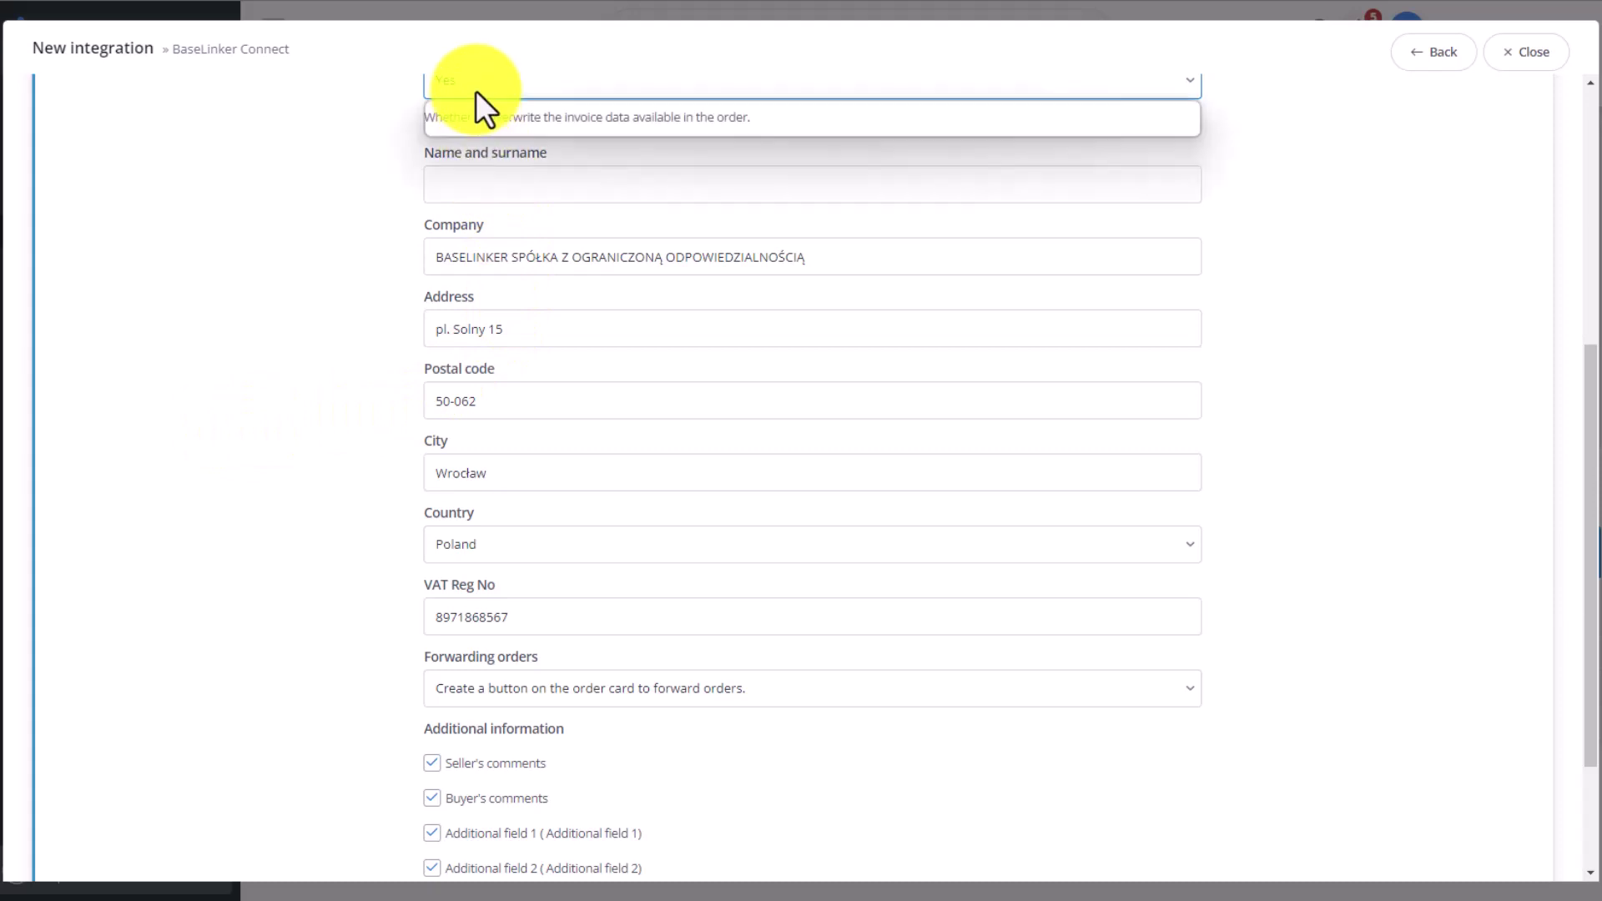
left_click(473, 112)
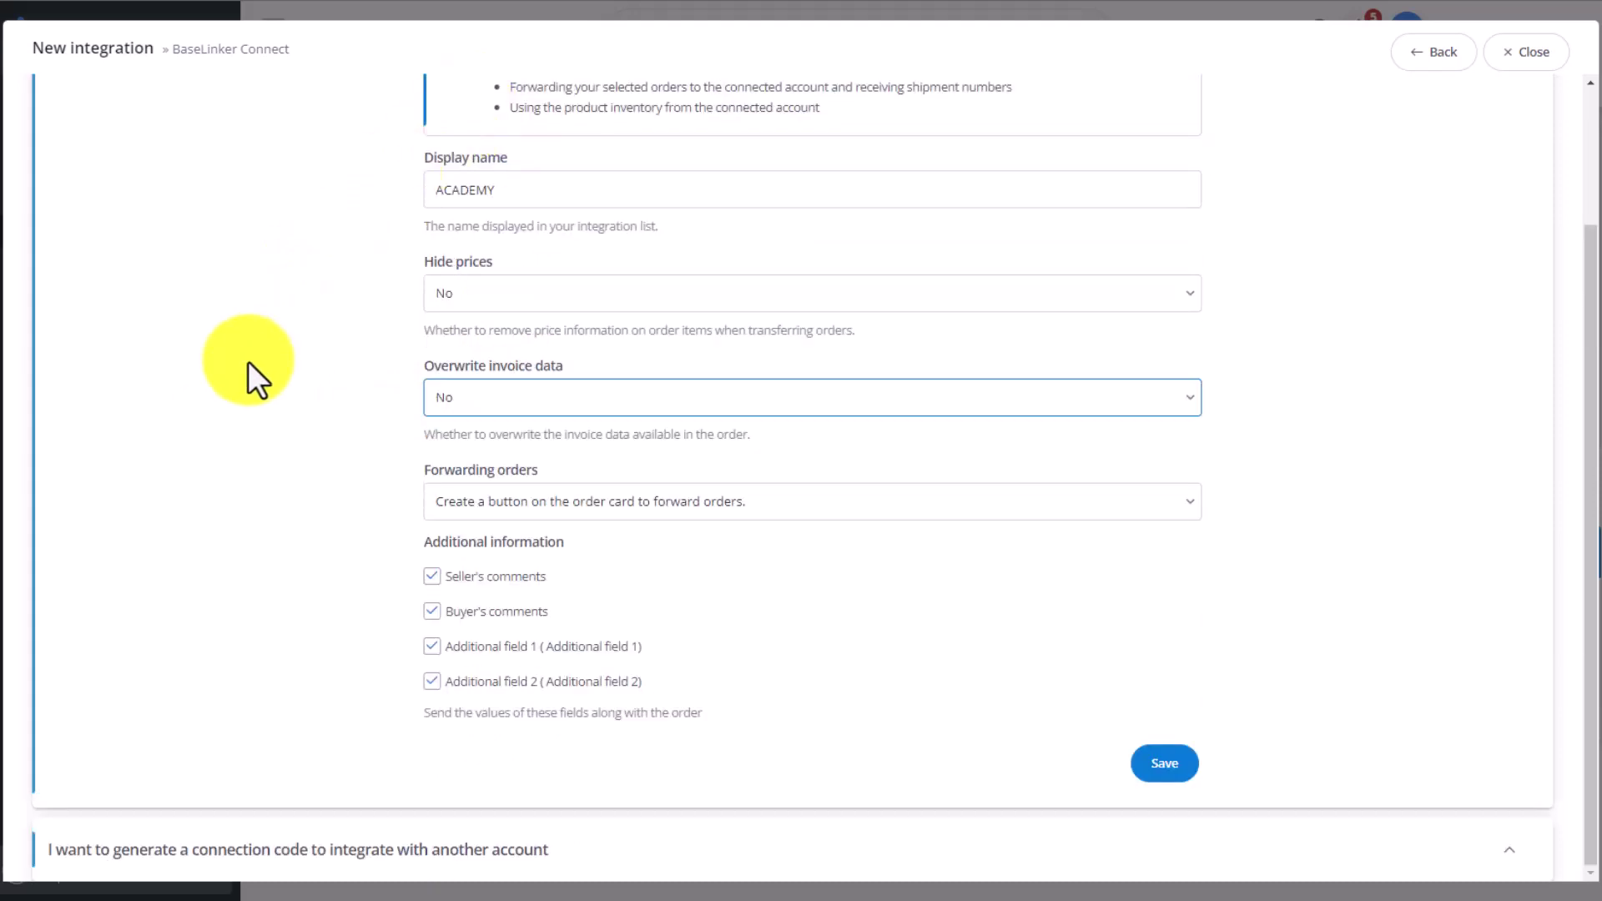
left_click(634, 503)
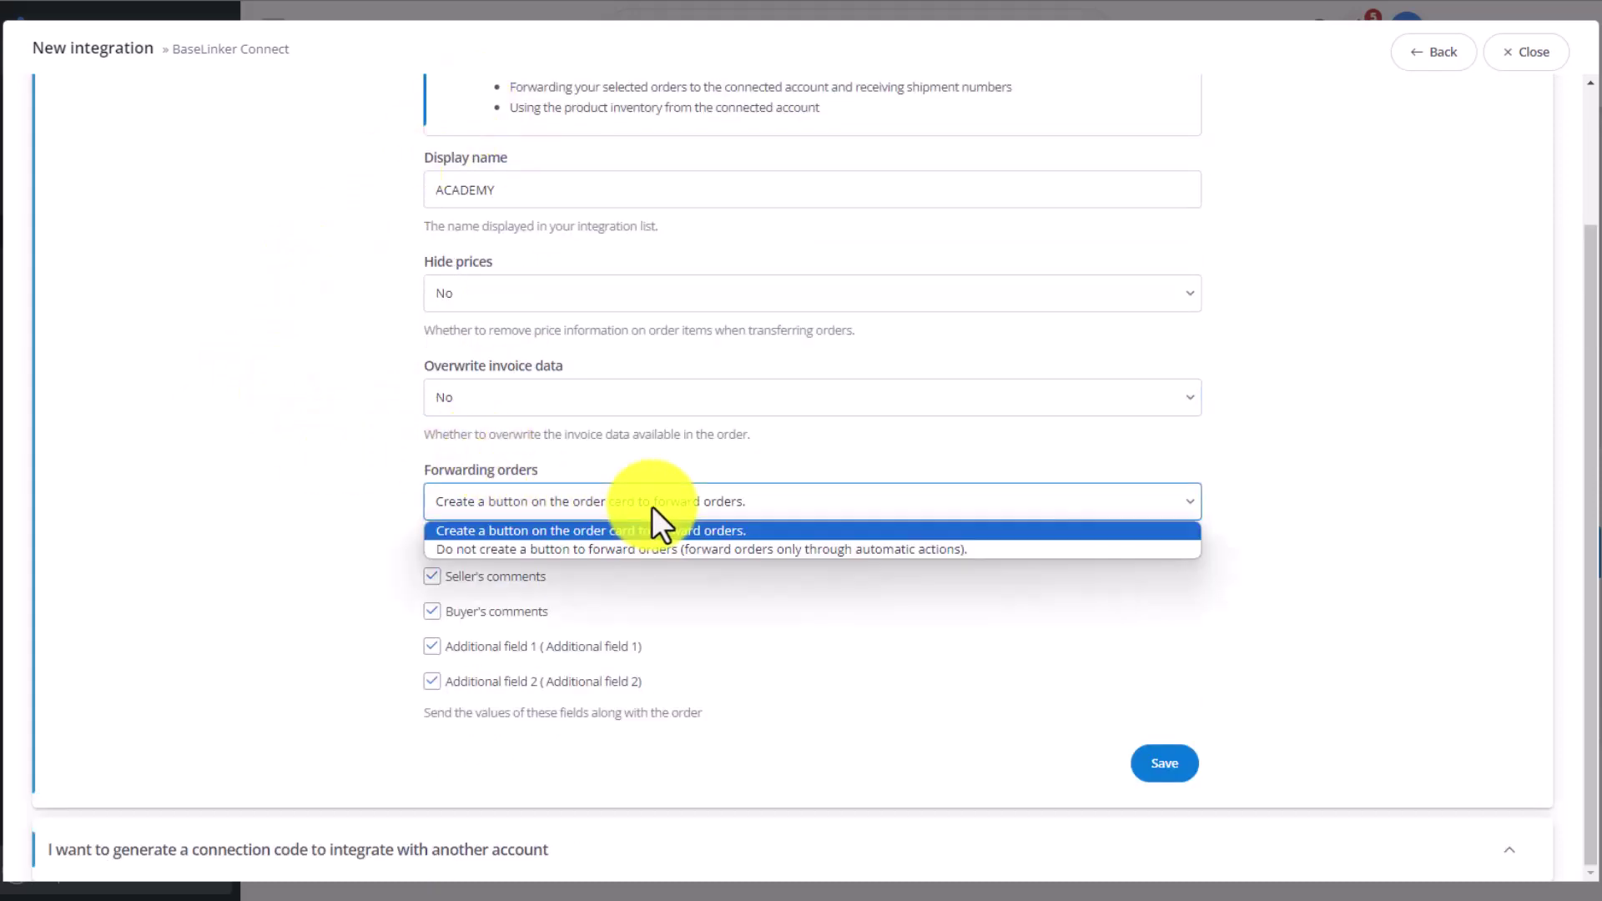
left_click(744, 534)
Step: Save the connected integration and create a new blank order from the order list
left_click(1168, 770)
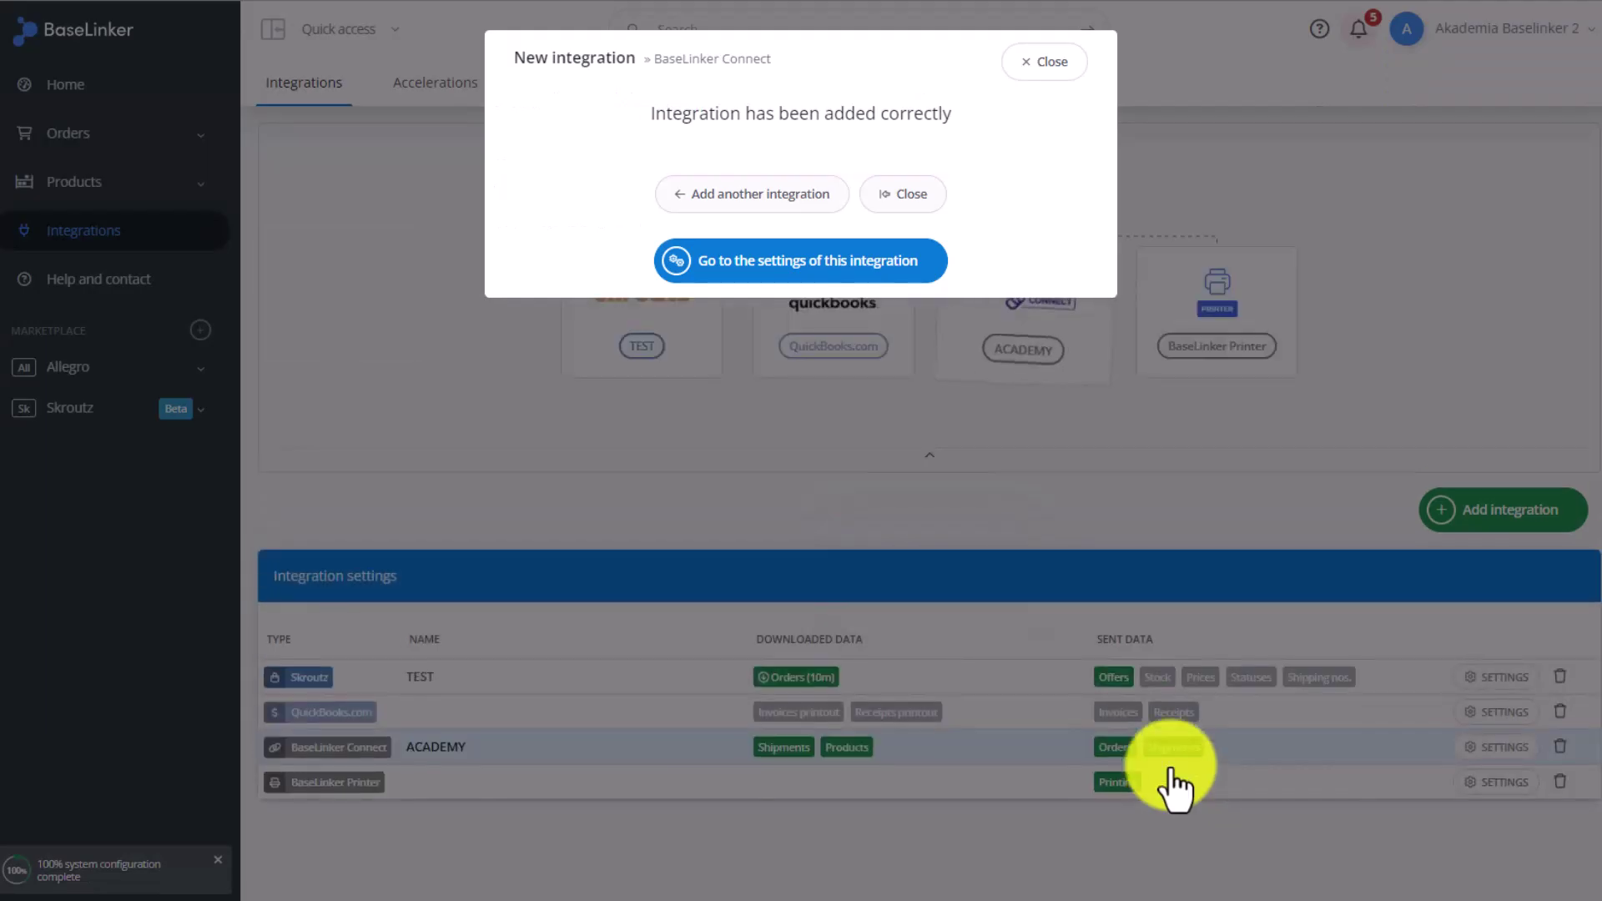
left_click(1050, 68)
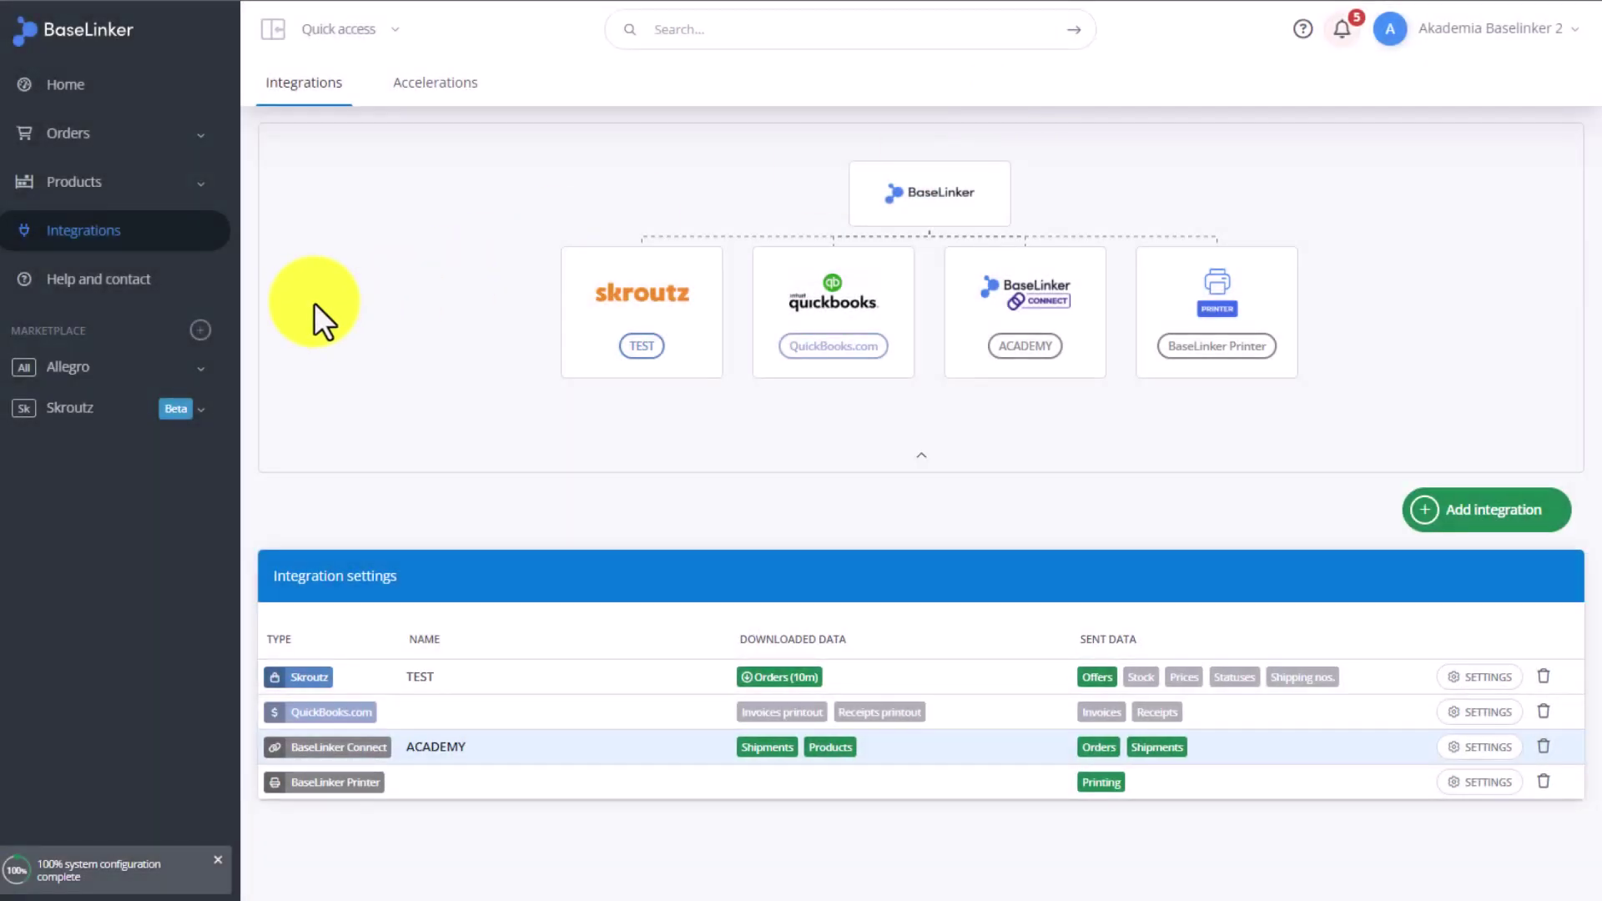
left_click(109, 138)
left_click(116, 176)
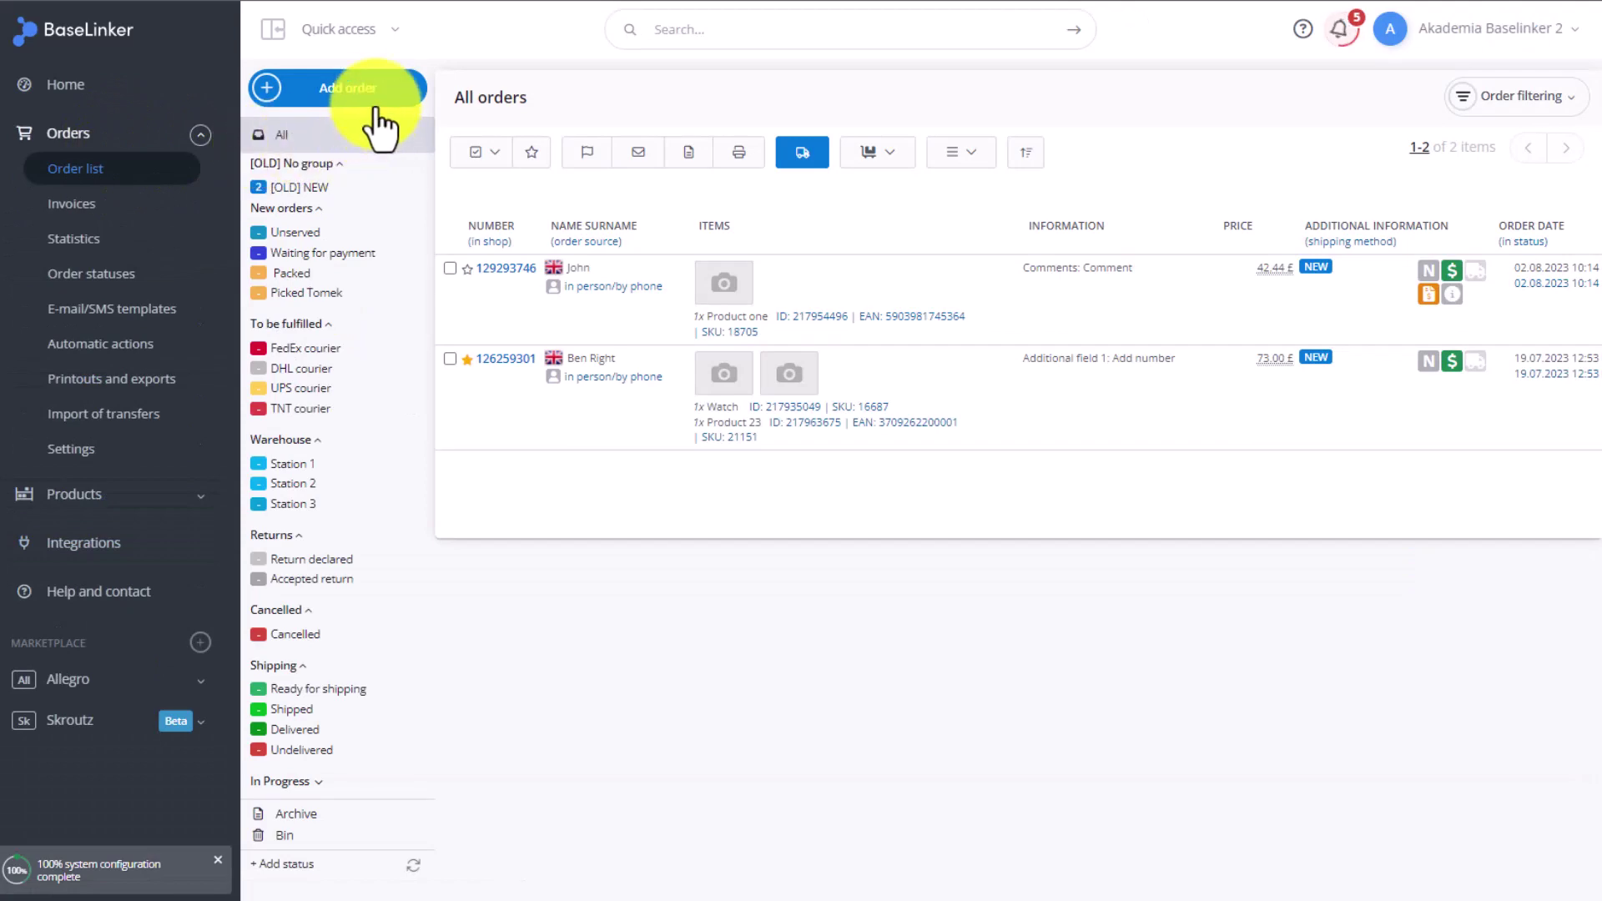
left_click(376, 104)
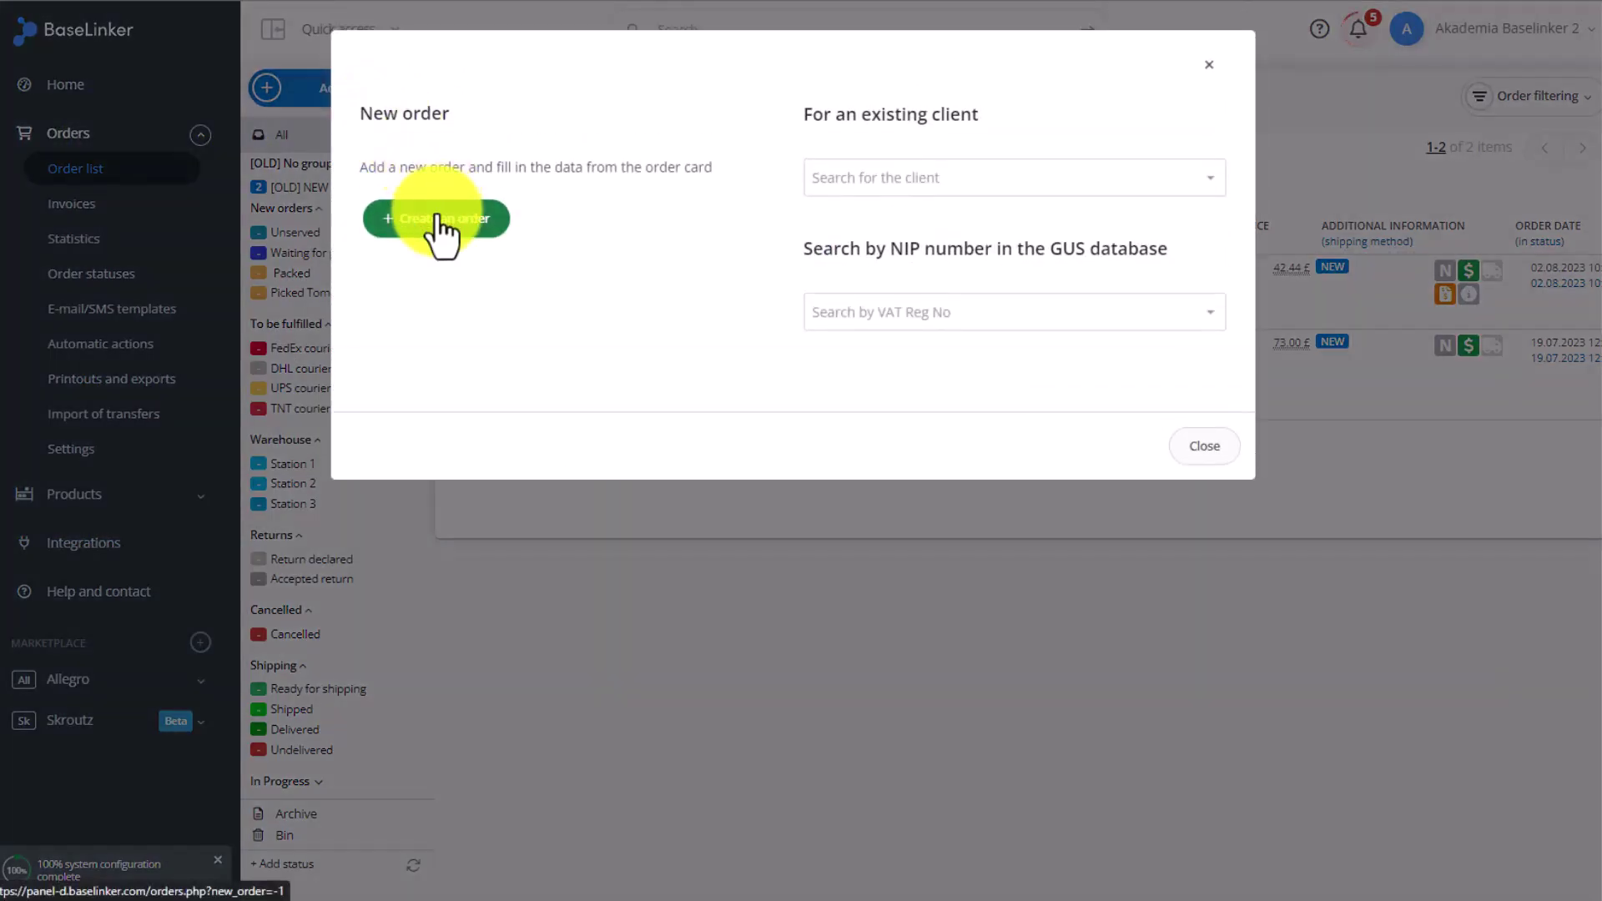
left_click(437, 219)
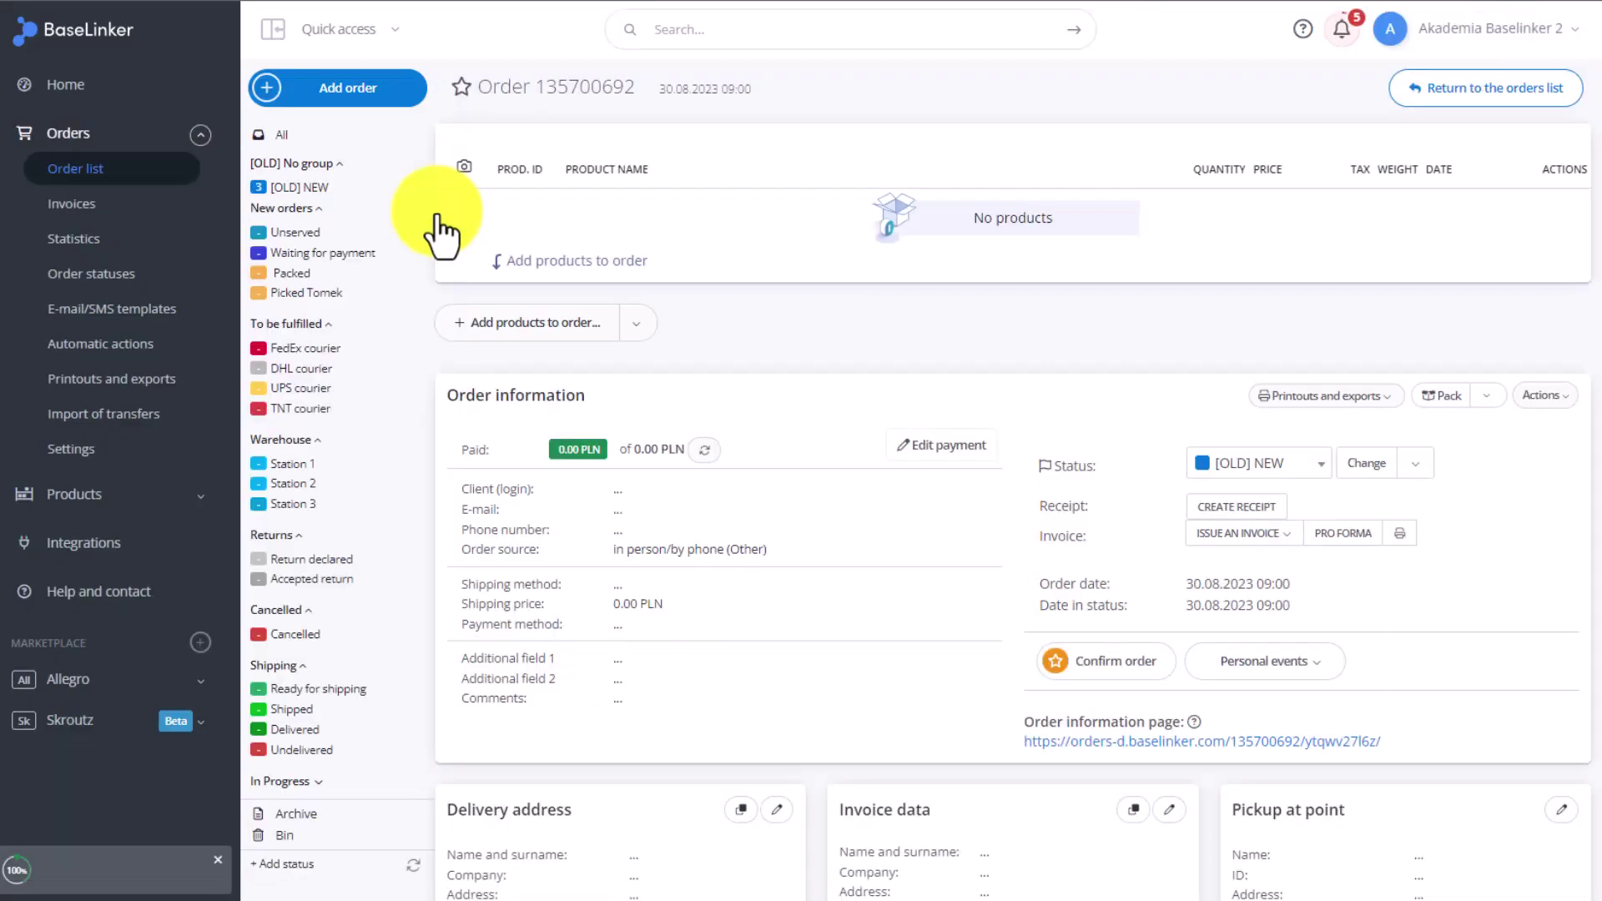
Step: Browse all items in the ACADEMY inventory, which offers TEST PRODUCT at 100.00 PLN, without adding anything
left_click(548, 334)
left_click(203, 146)
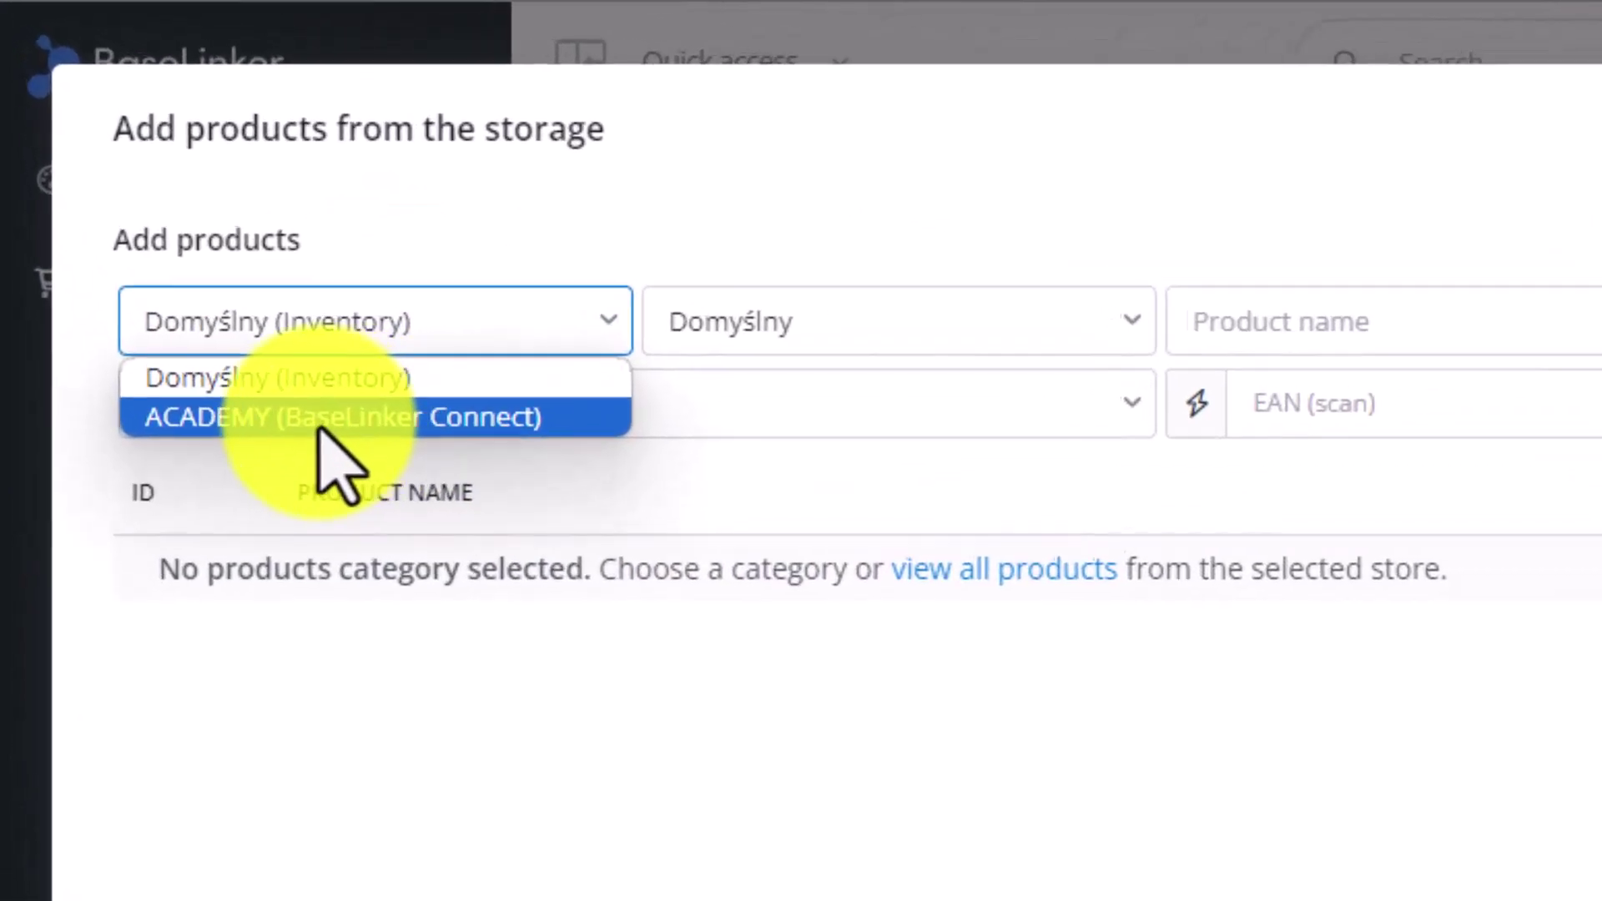
left_click(465, 423)
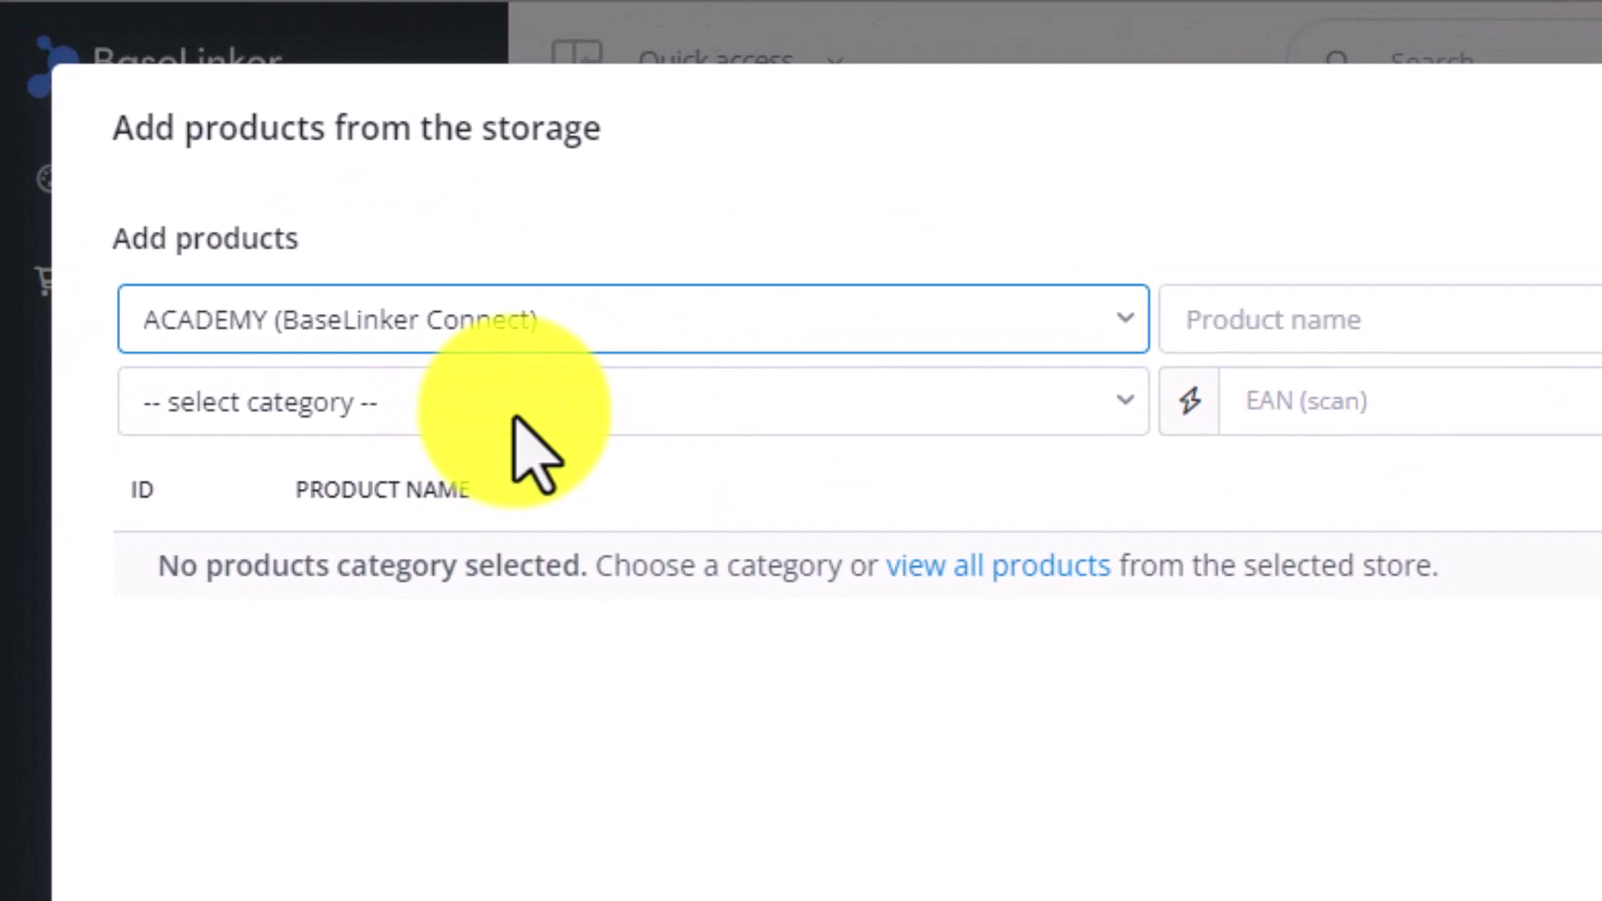
left_click(528, 416)
left_click(288, 319)
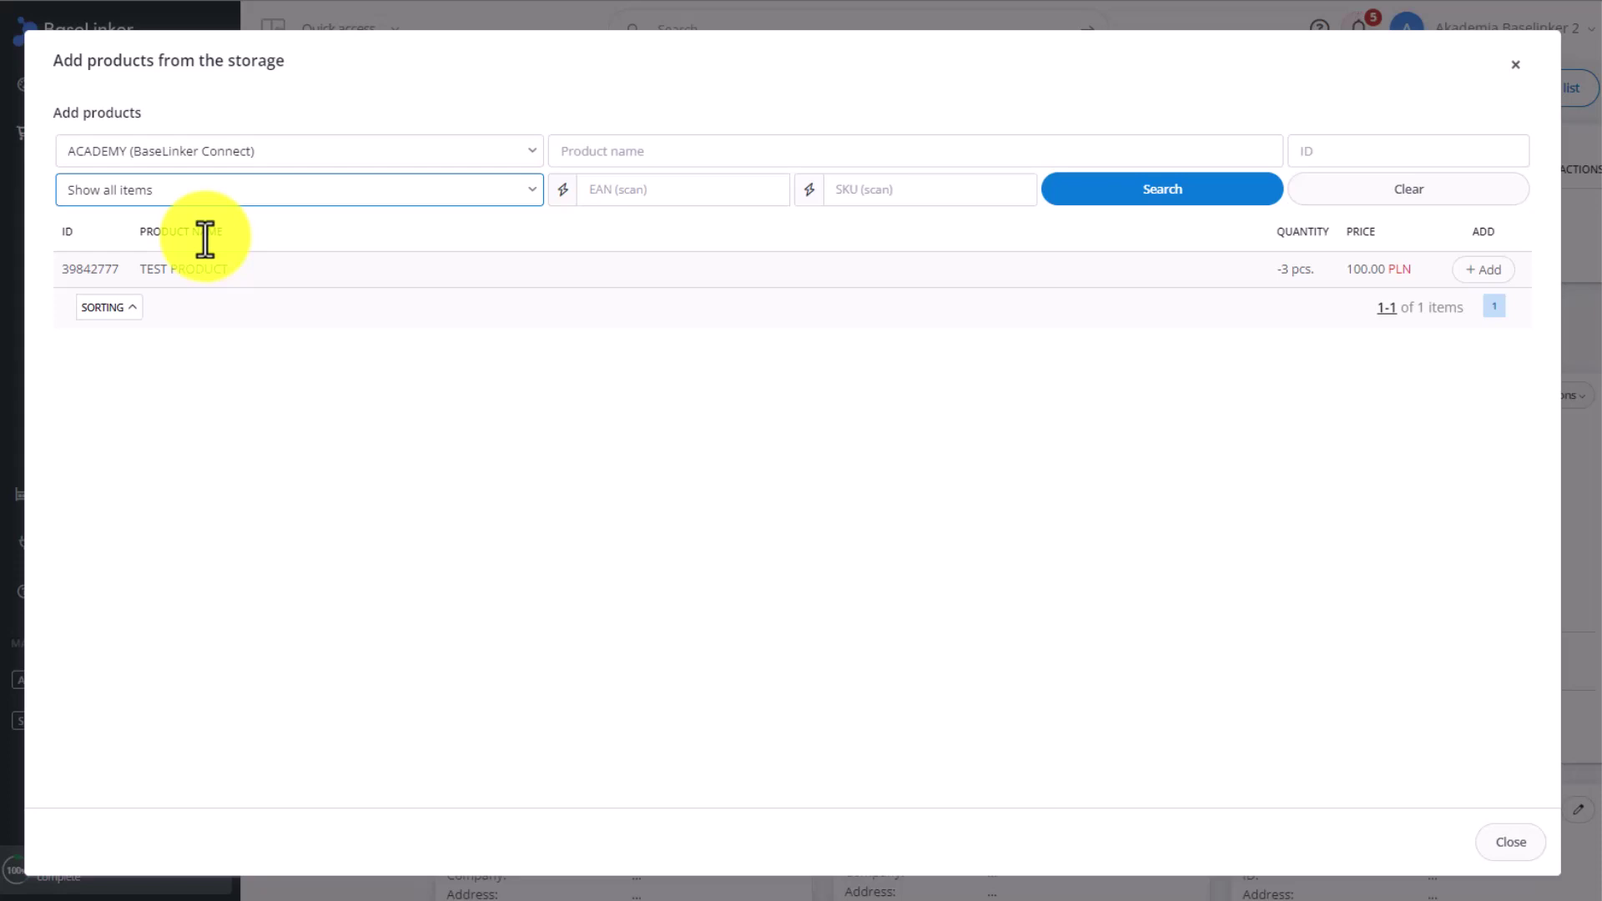
left_click(1516, 66)
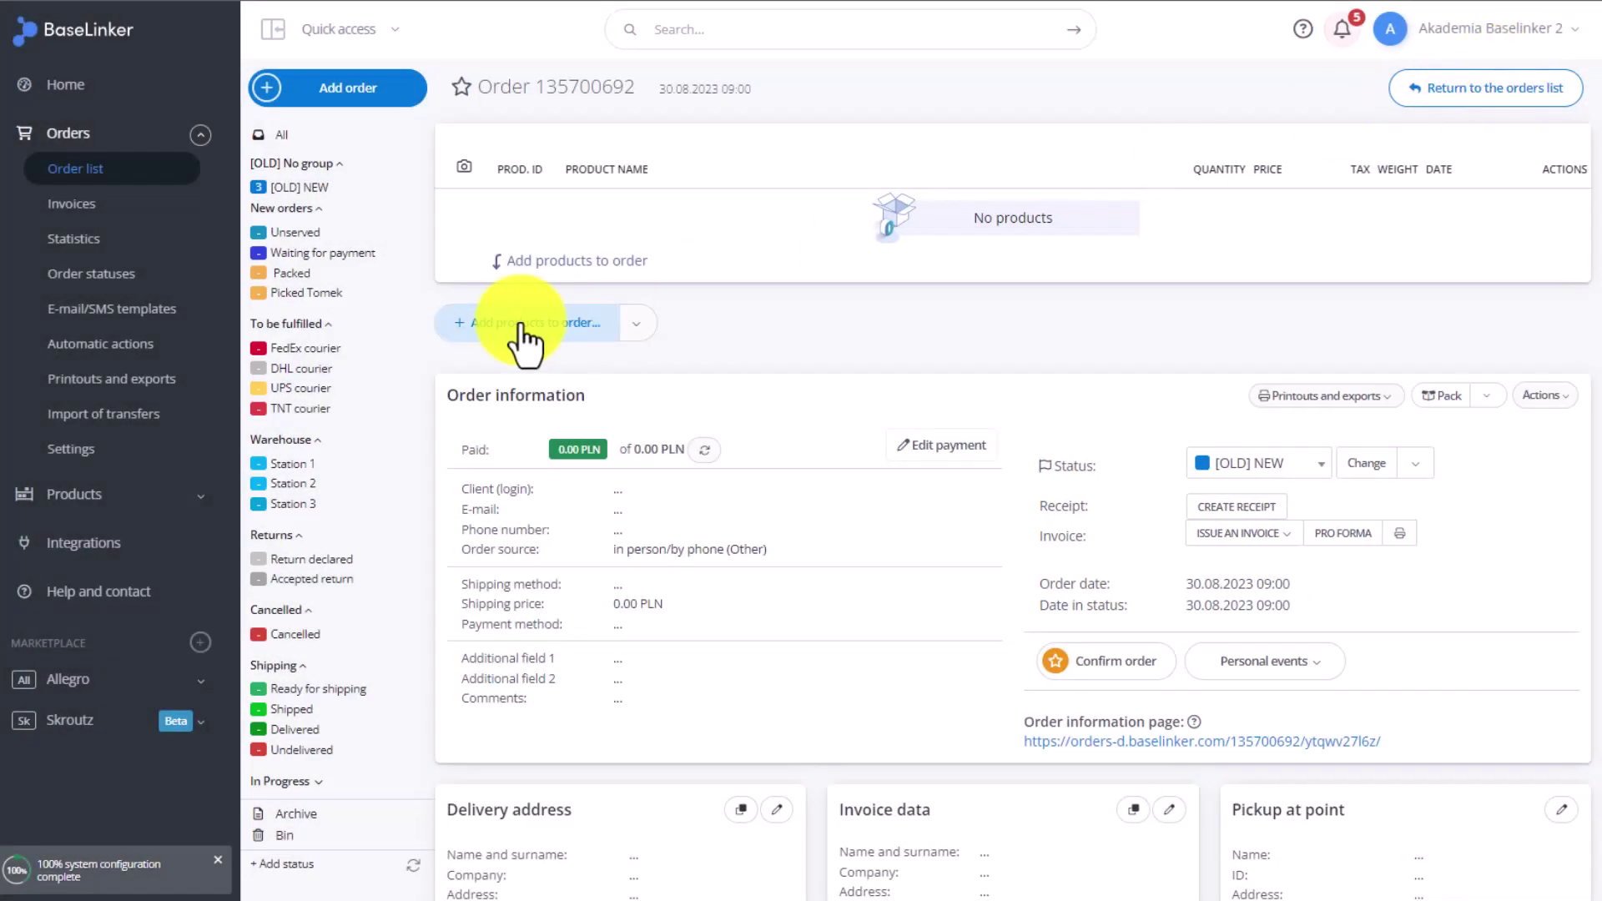
Step: Set up product import from ACADEMY (BaseLinker Connect) to download new products and update existing ones
left_click(109, 501)
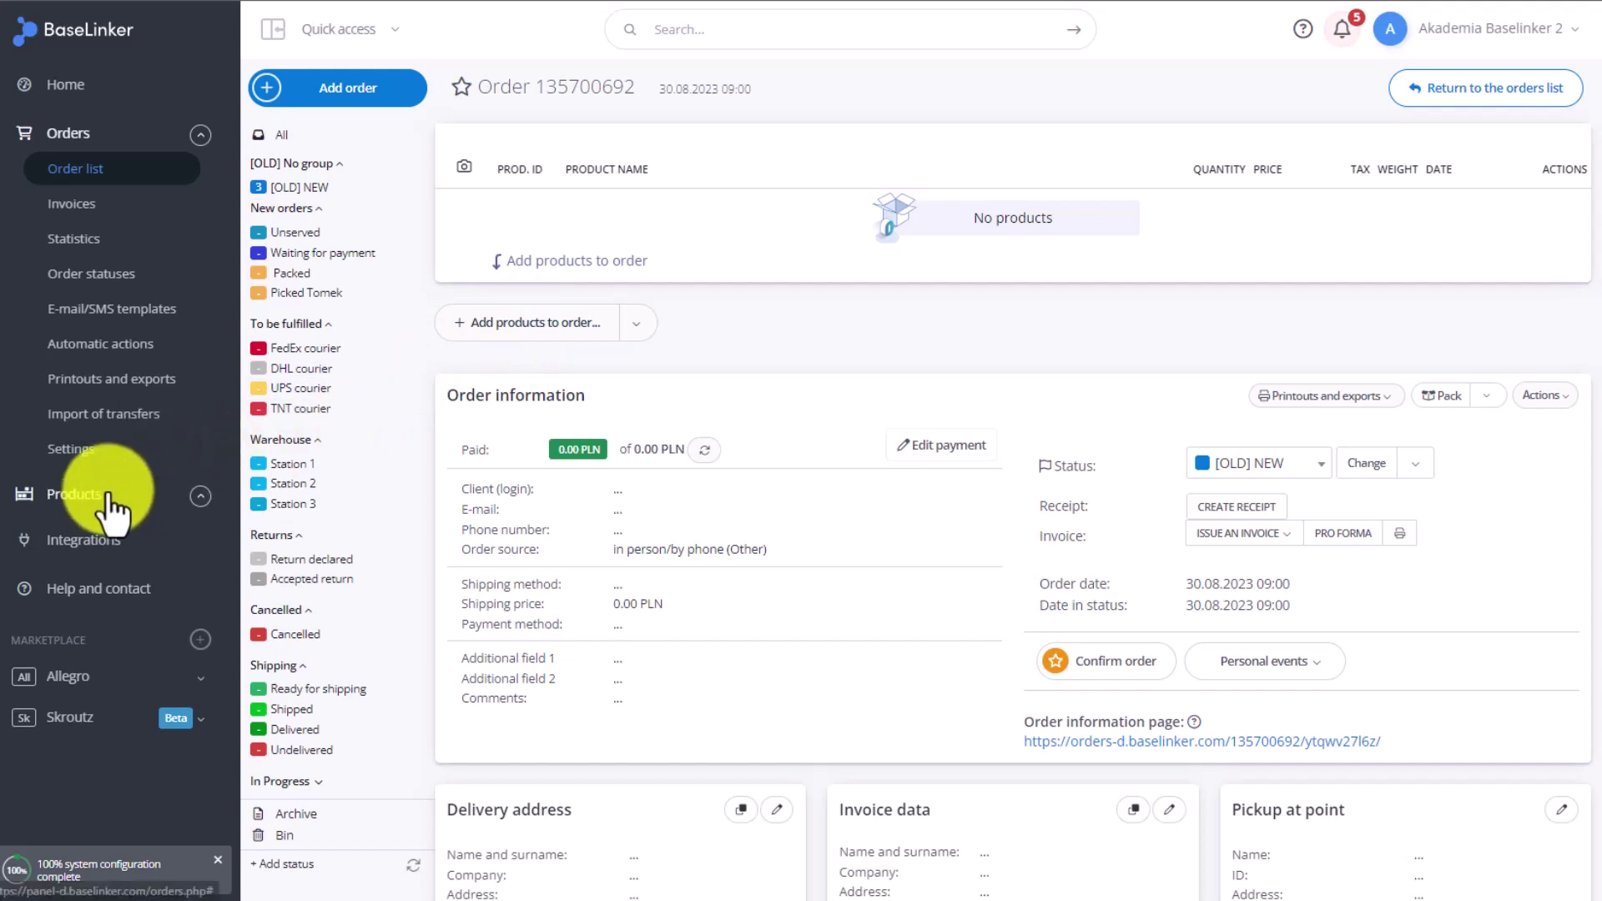
left_click(107, 327)
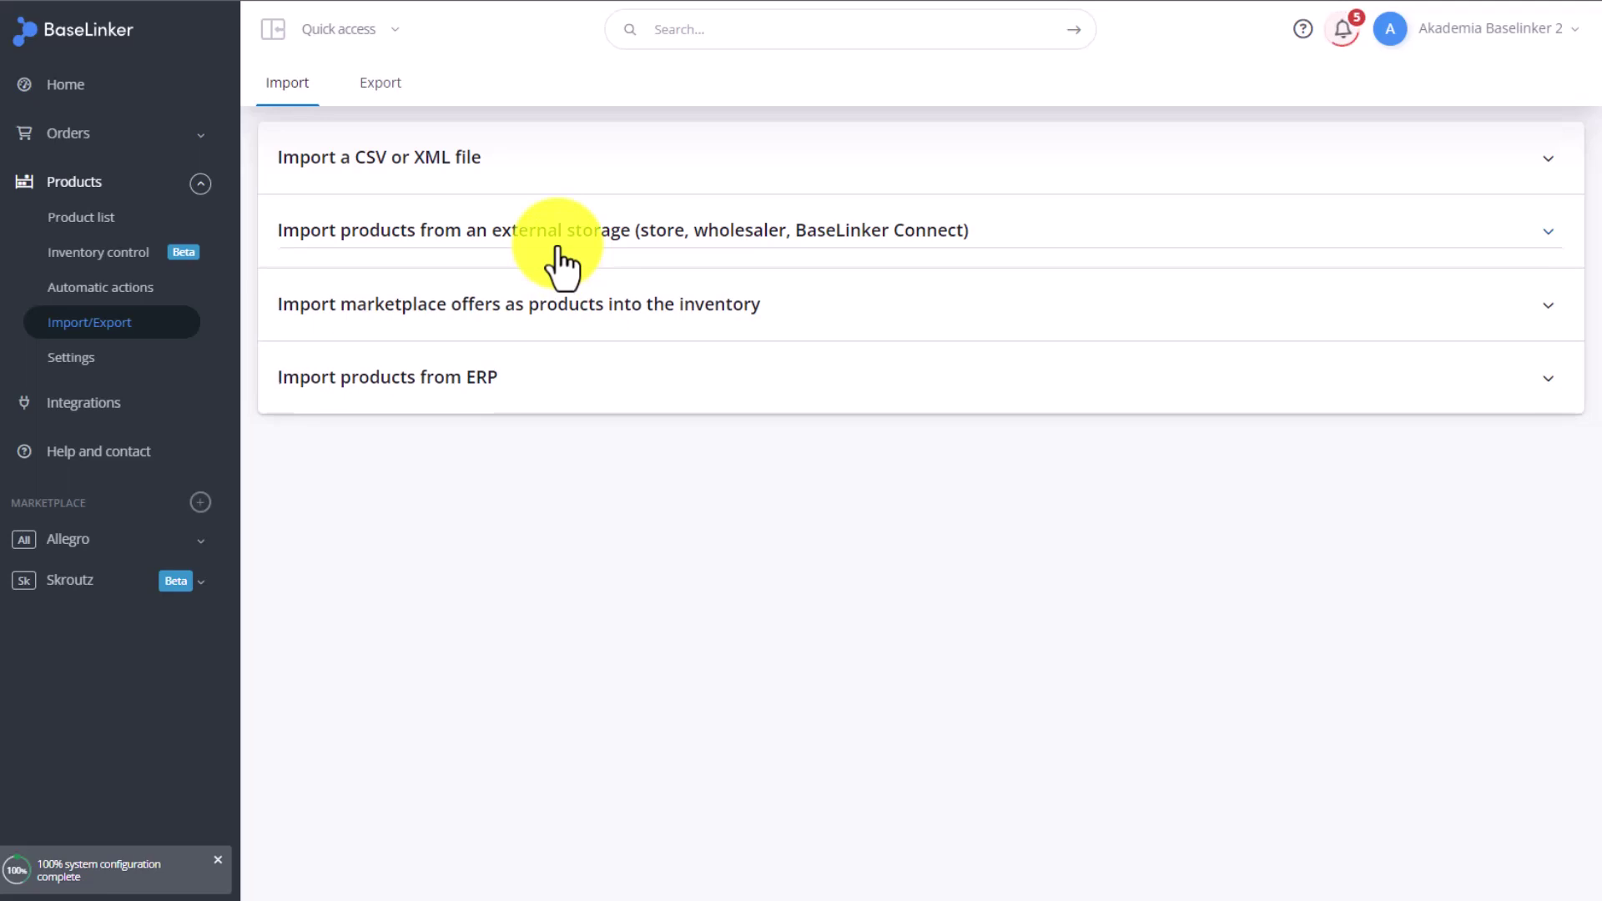
left_click(558, 251)
left_click(733, 340)
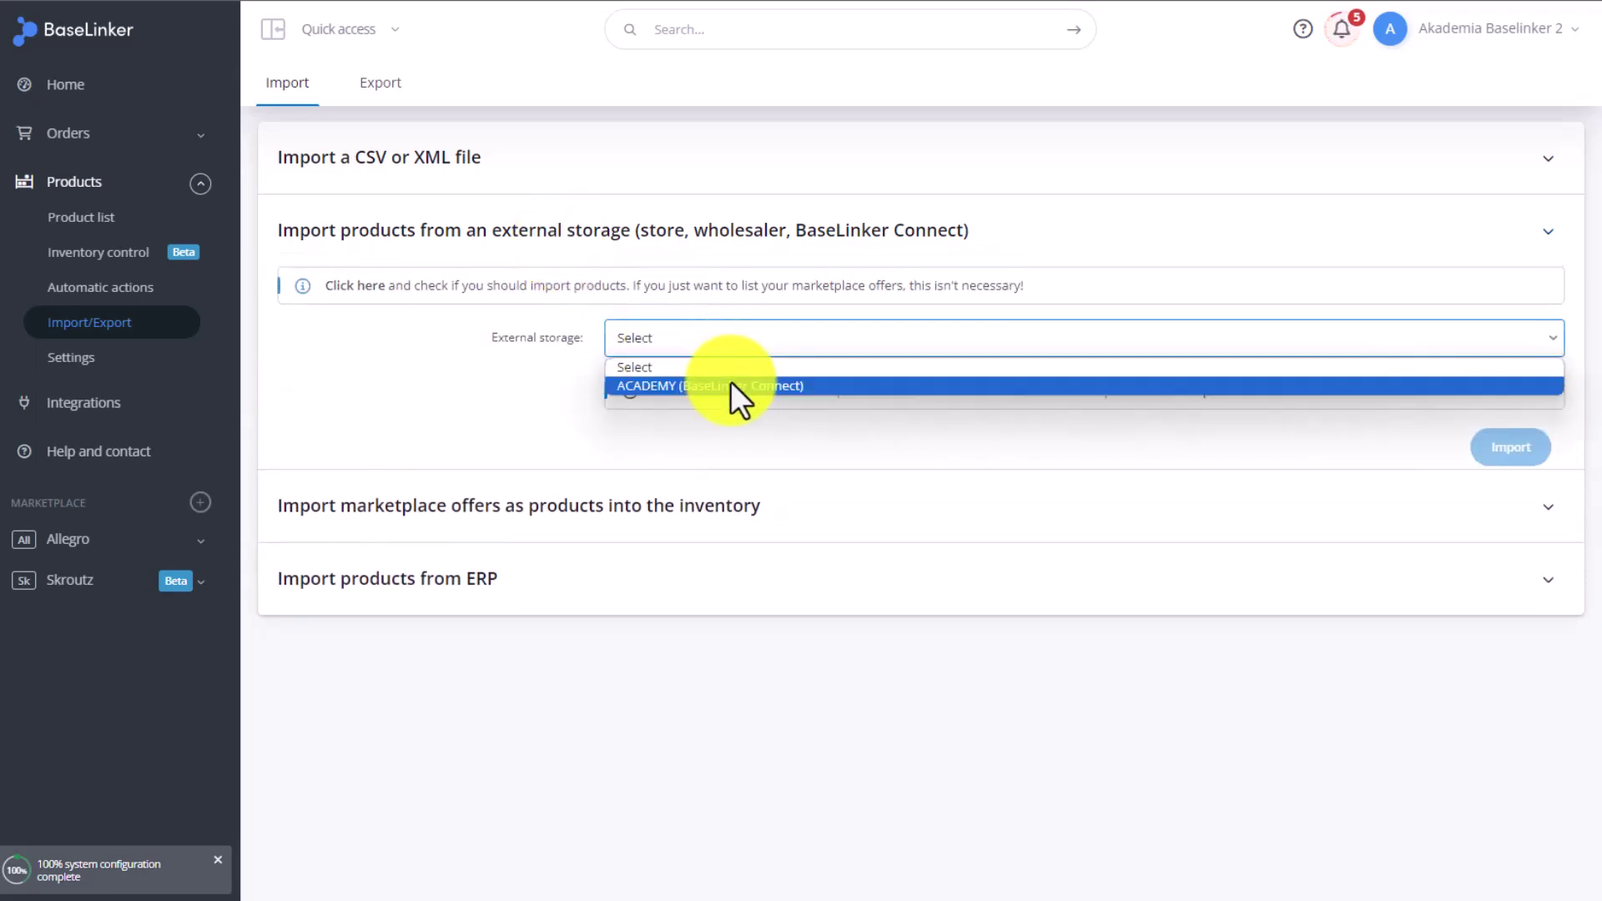
left_click(729, 383)
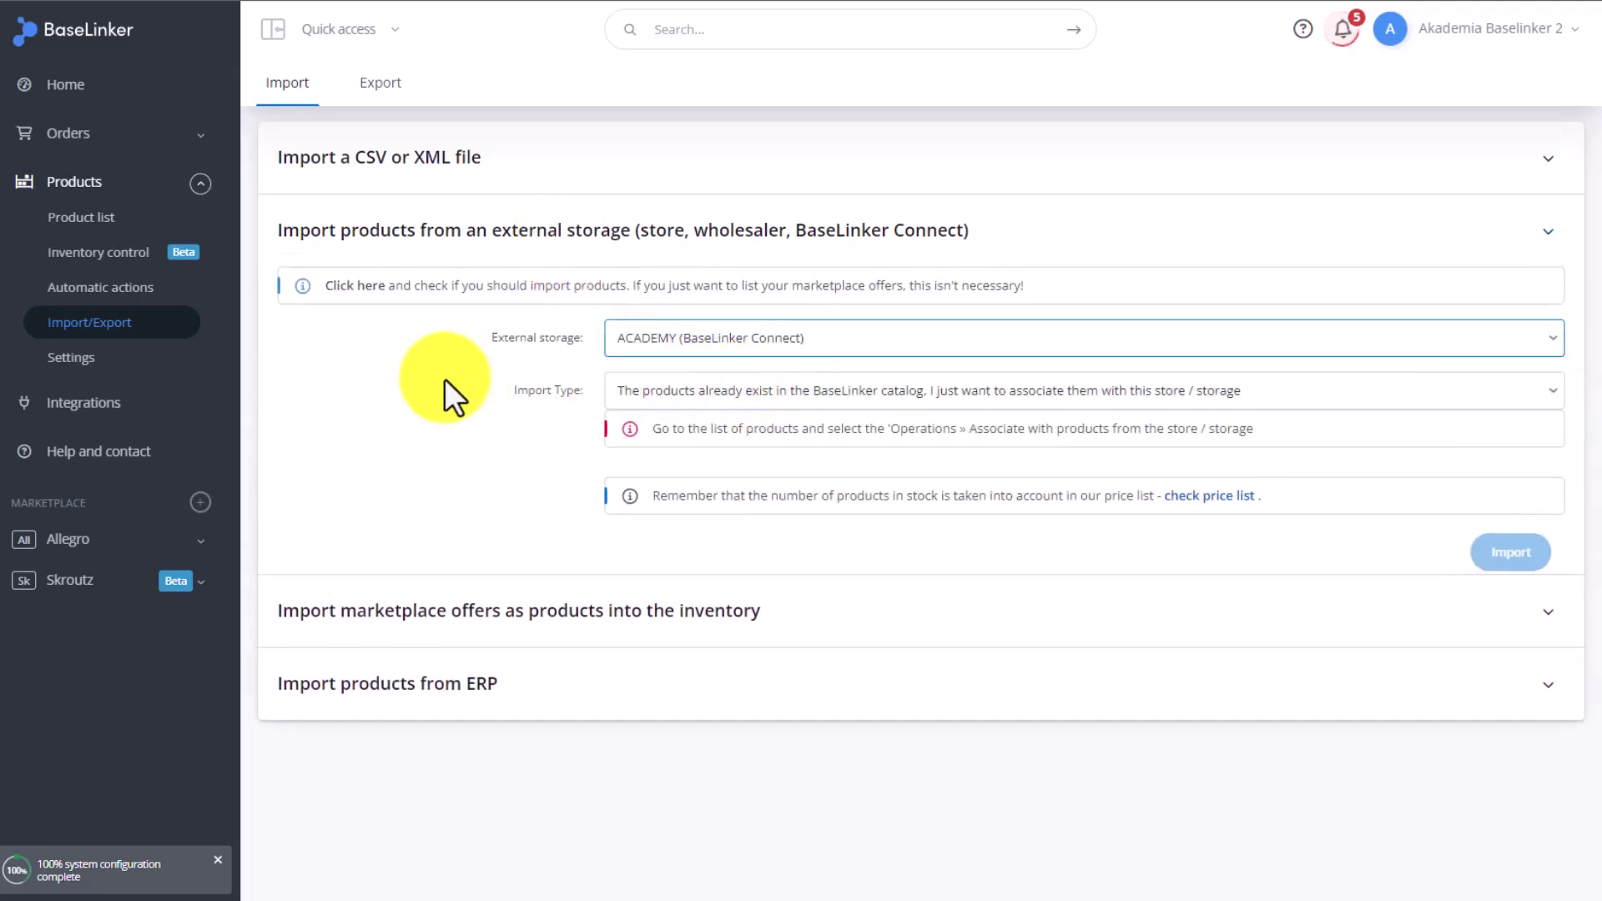
left_click(732, 389)
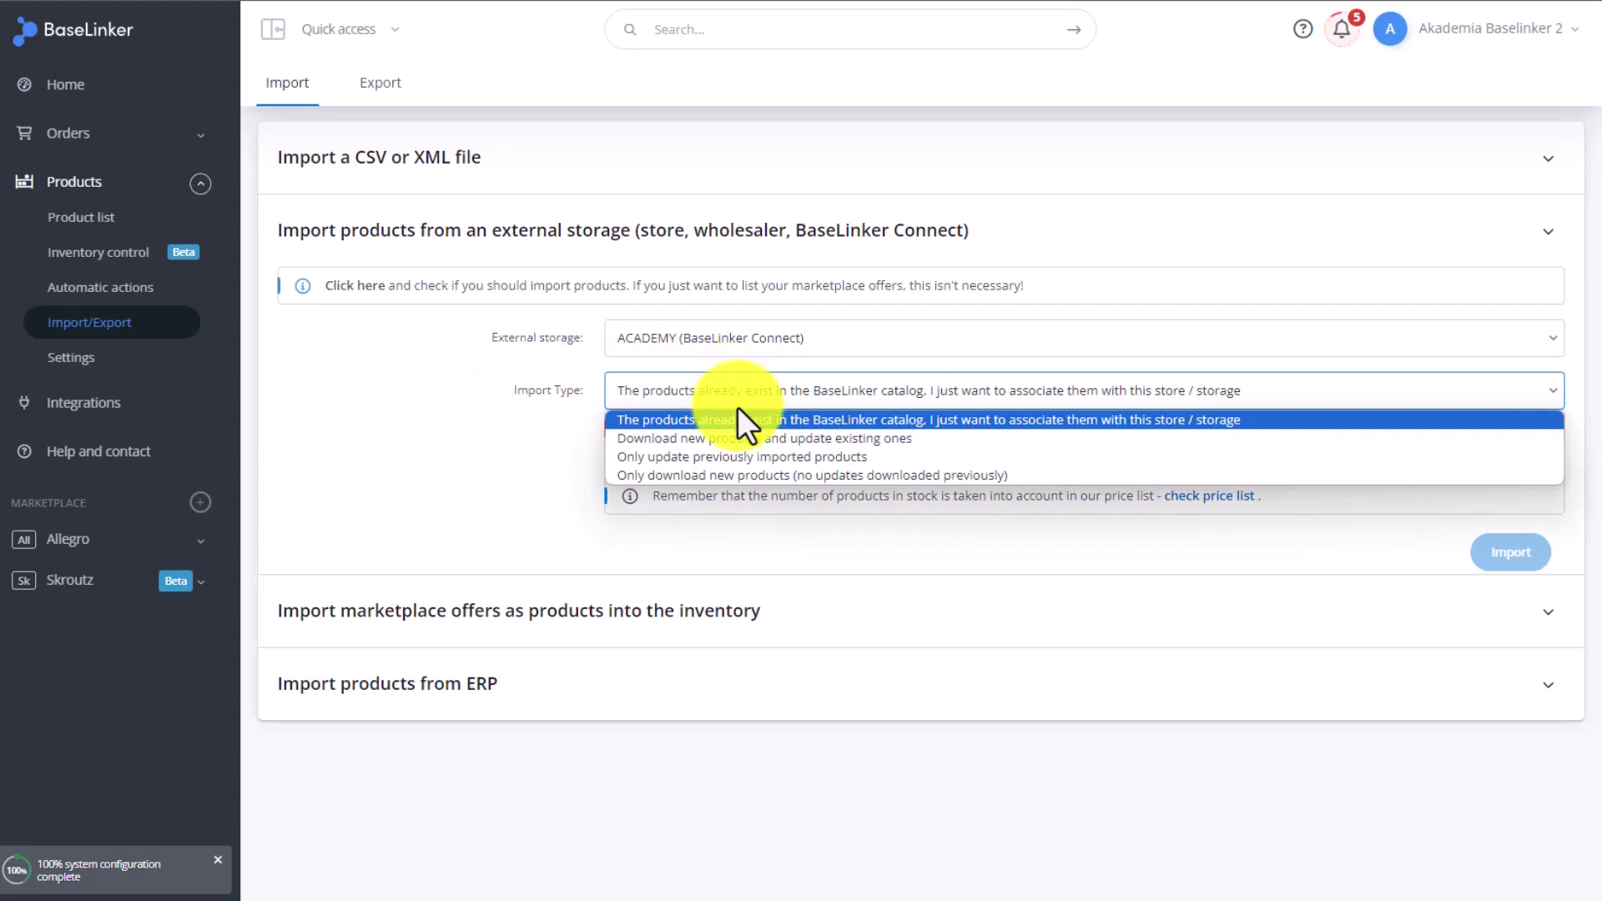
left_click(749, 438)
scroll(383, 409, "down", 3)
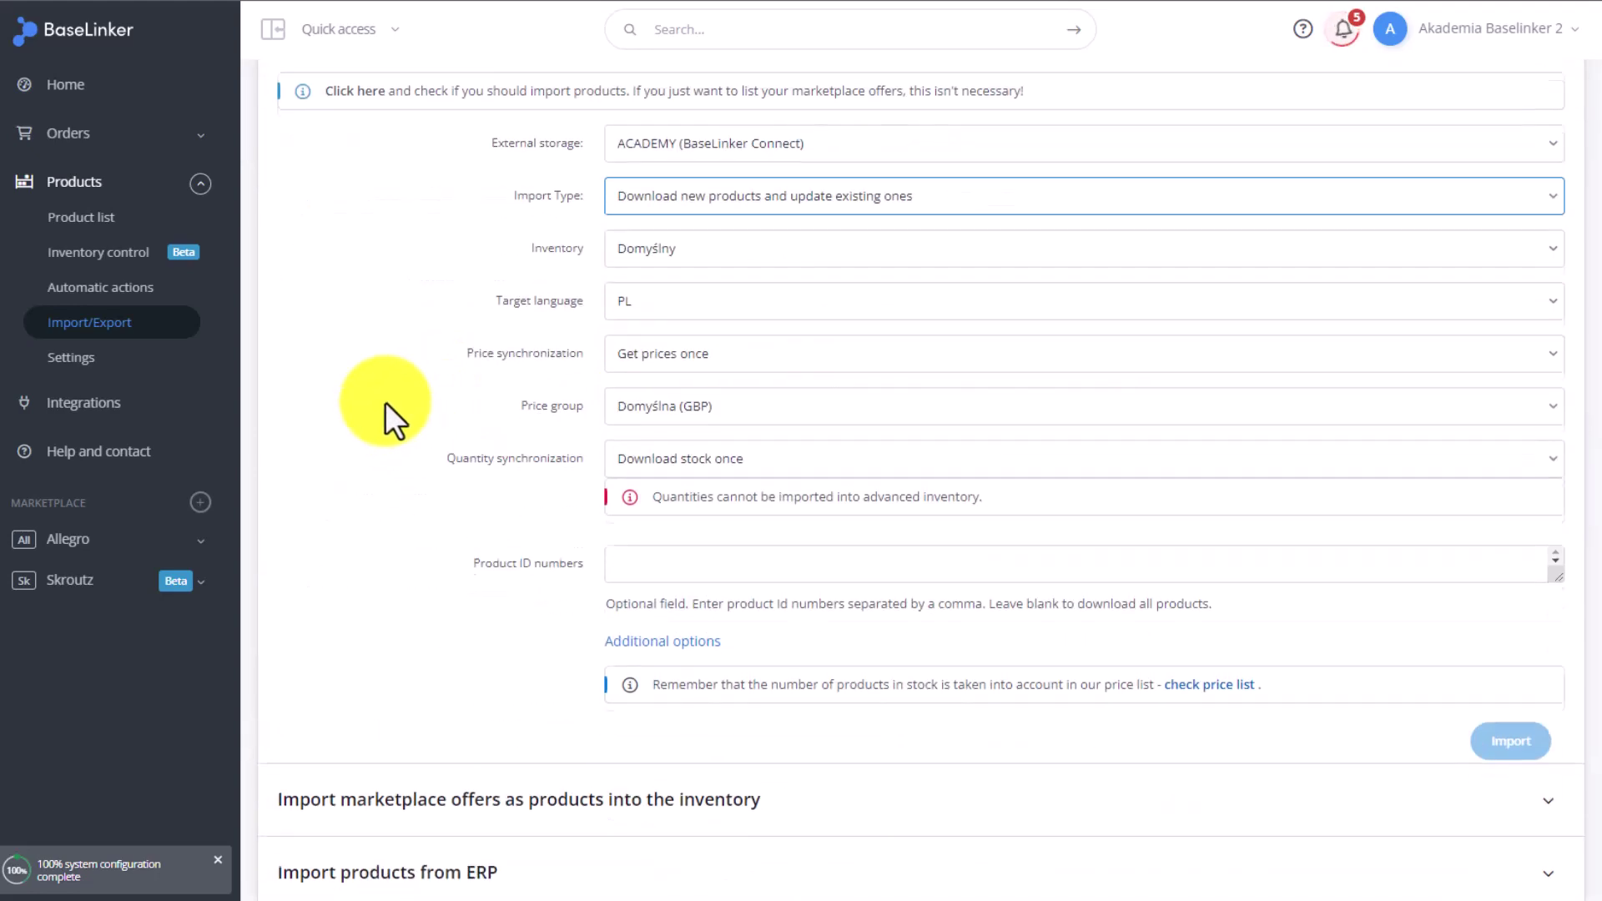
Step: Open the existing order from the order list and check its personal events
left_click(71, 133)
left_click(105, 177)
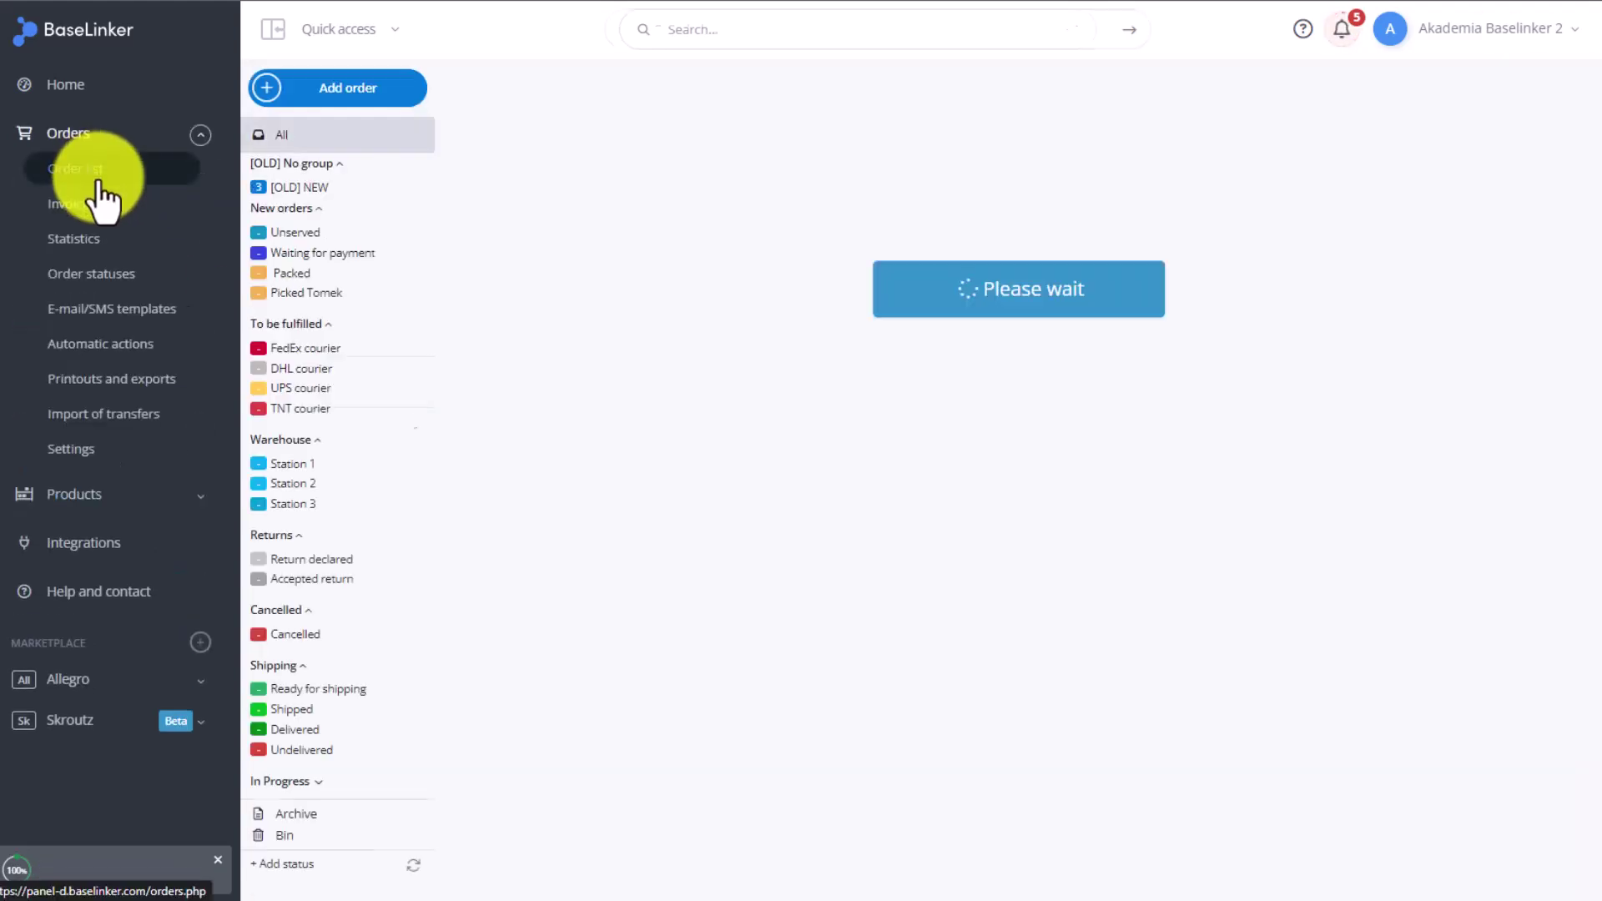
left_click(514, 394)
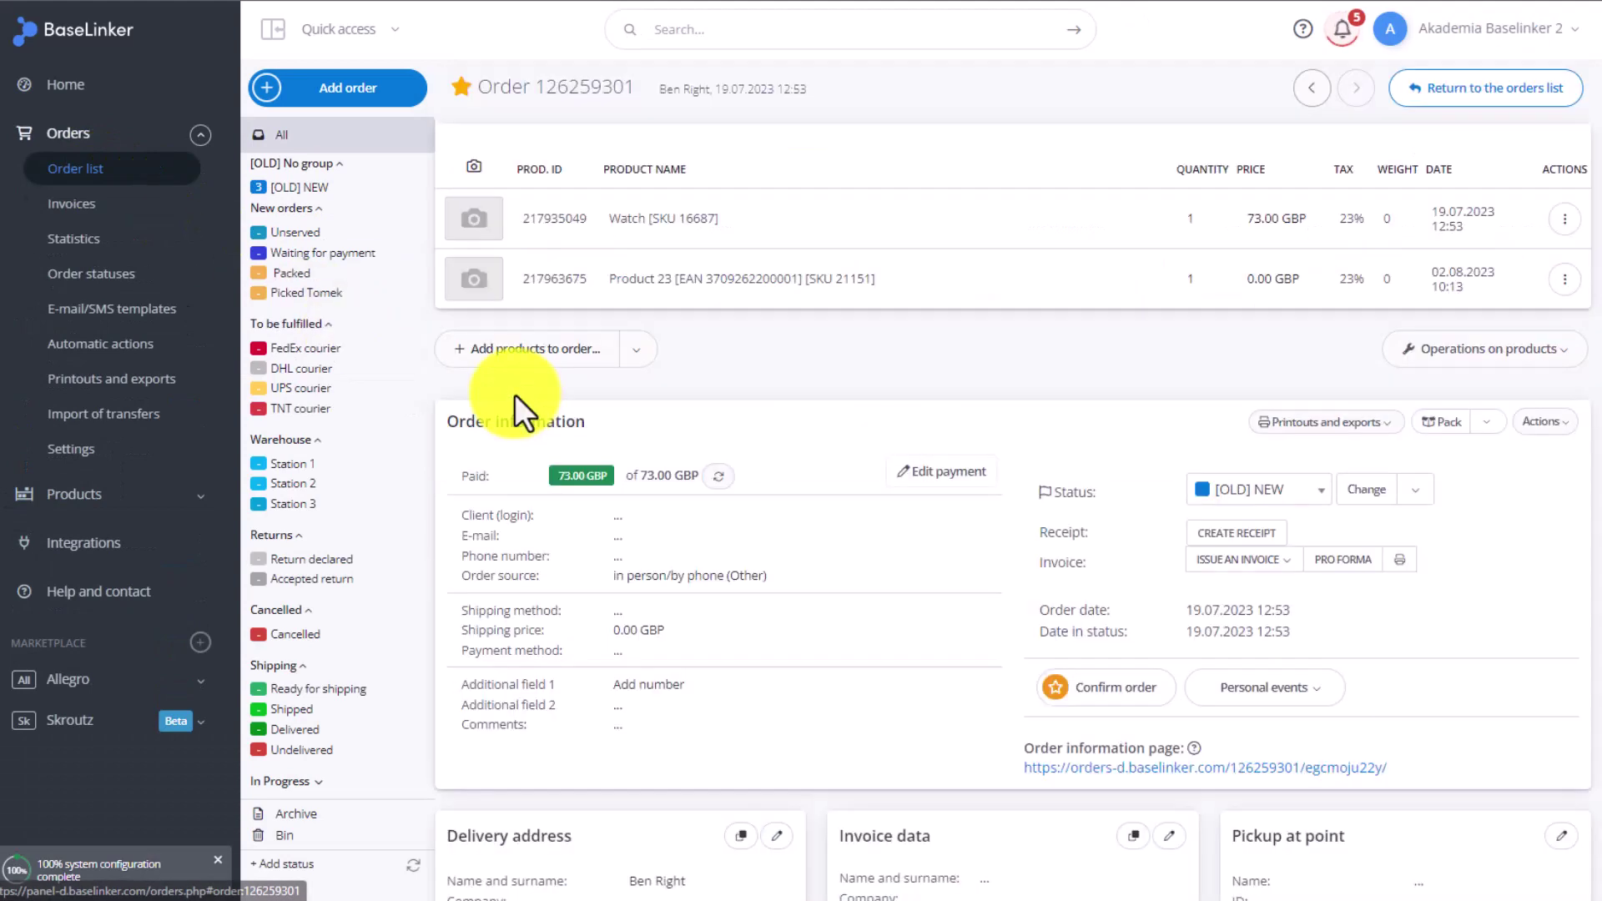
scroll(513, 396, "down", 3)
left_click(1309, 499)
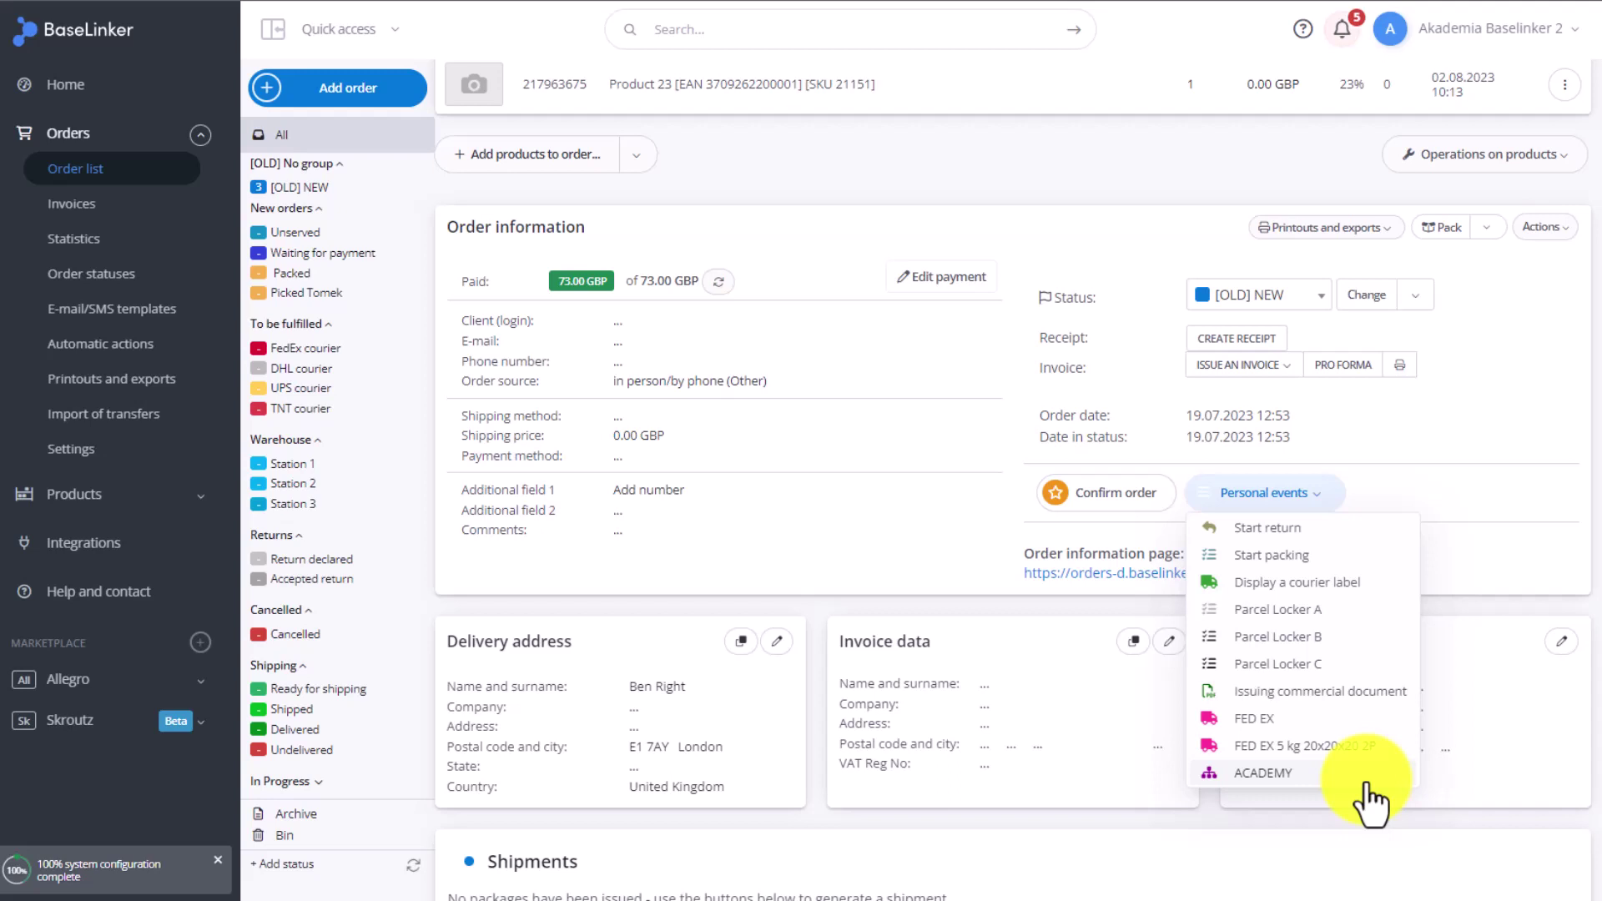
scroll(1063, 590, "up", 3)
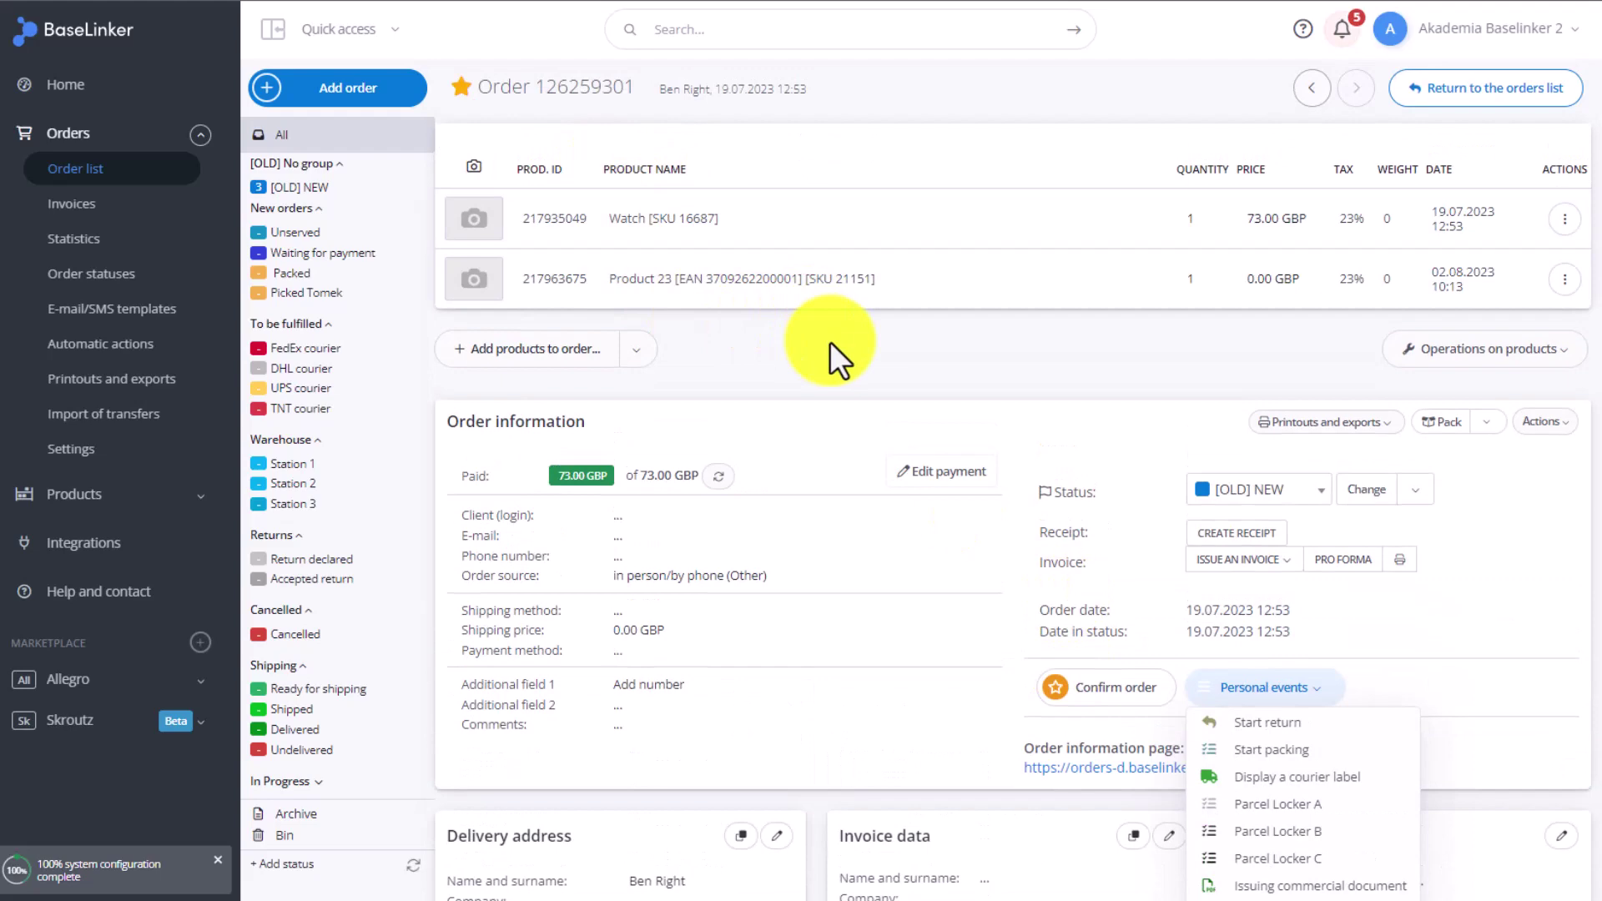
Step: Add TEST PRODUCT from the ACADEMY storage to the order and forward it to the ACADEMY account
left_click(522, 350)
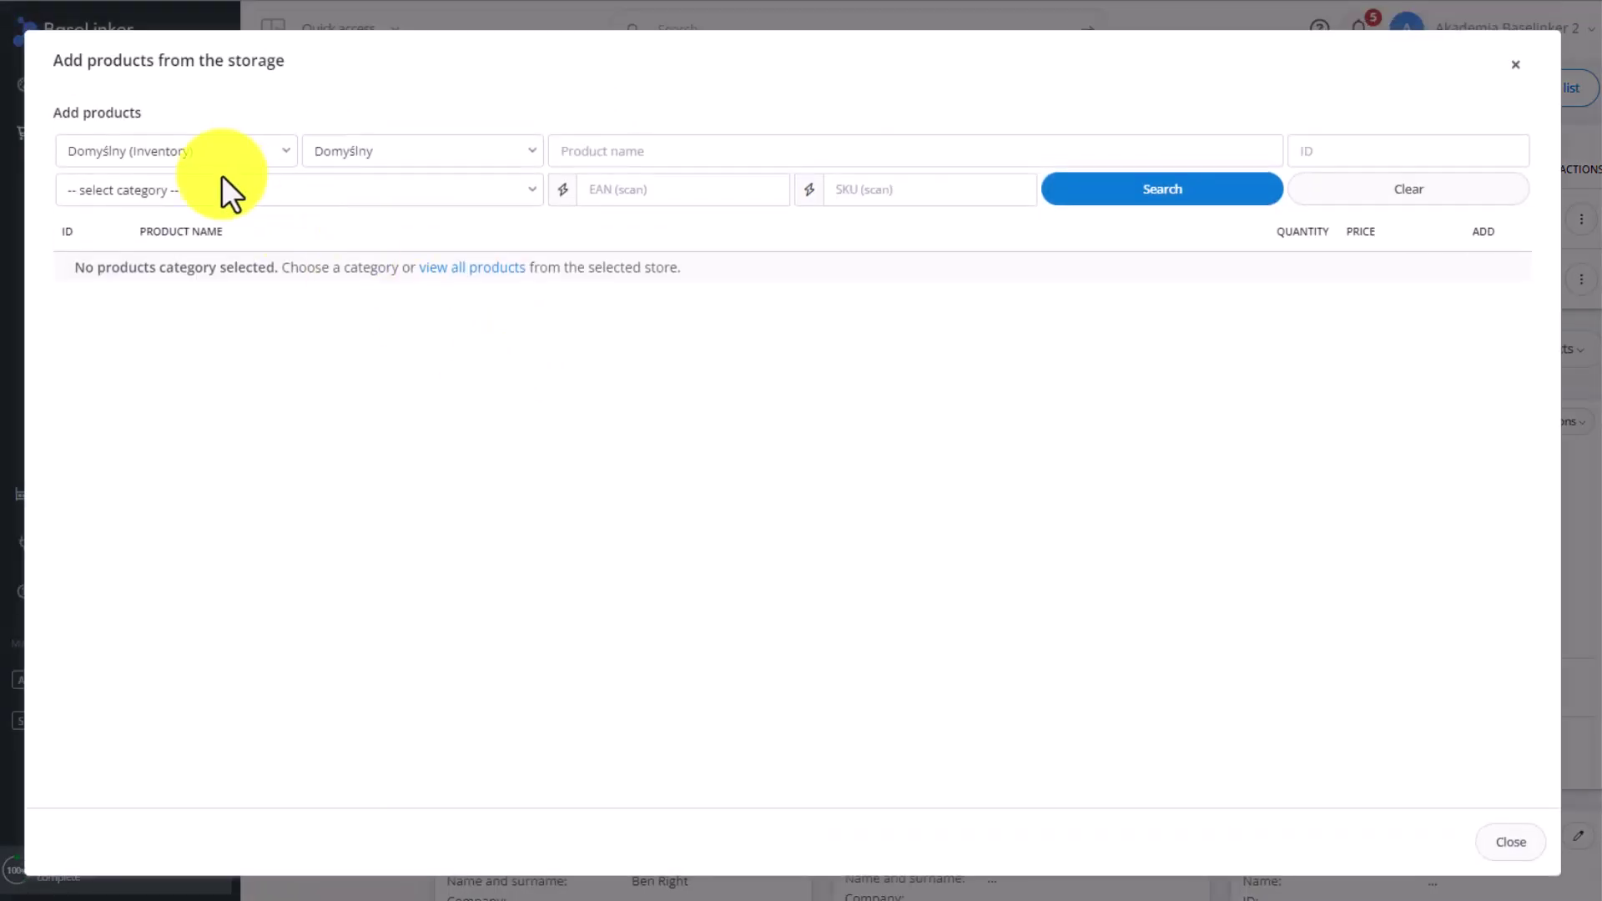
left_click(183, 154)
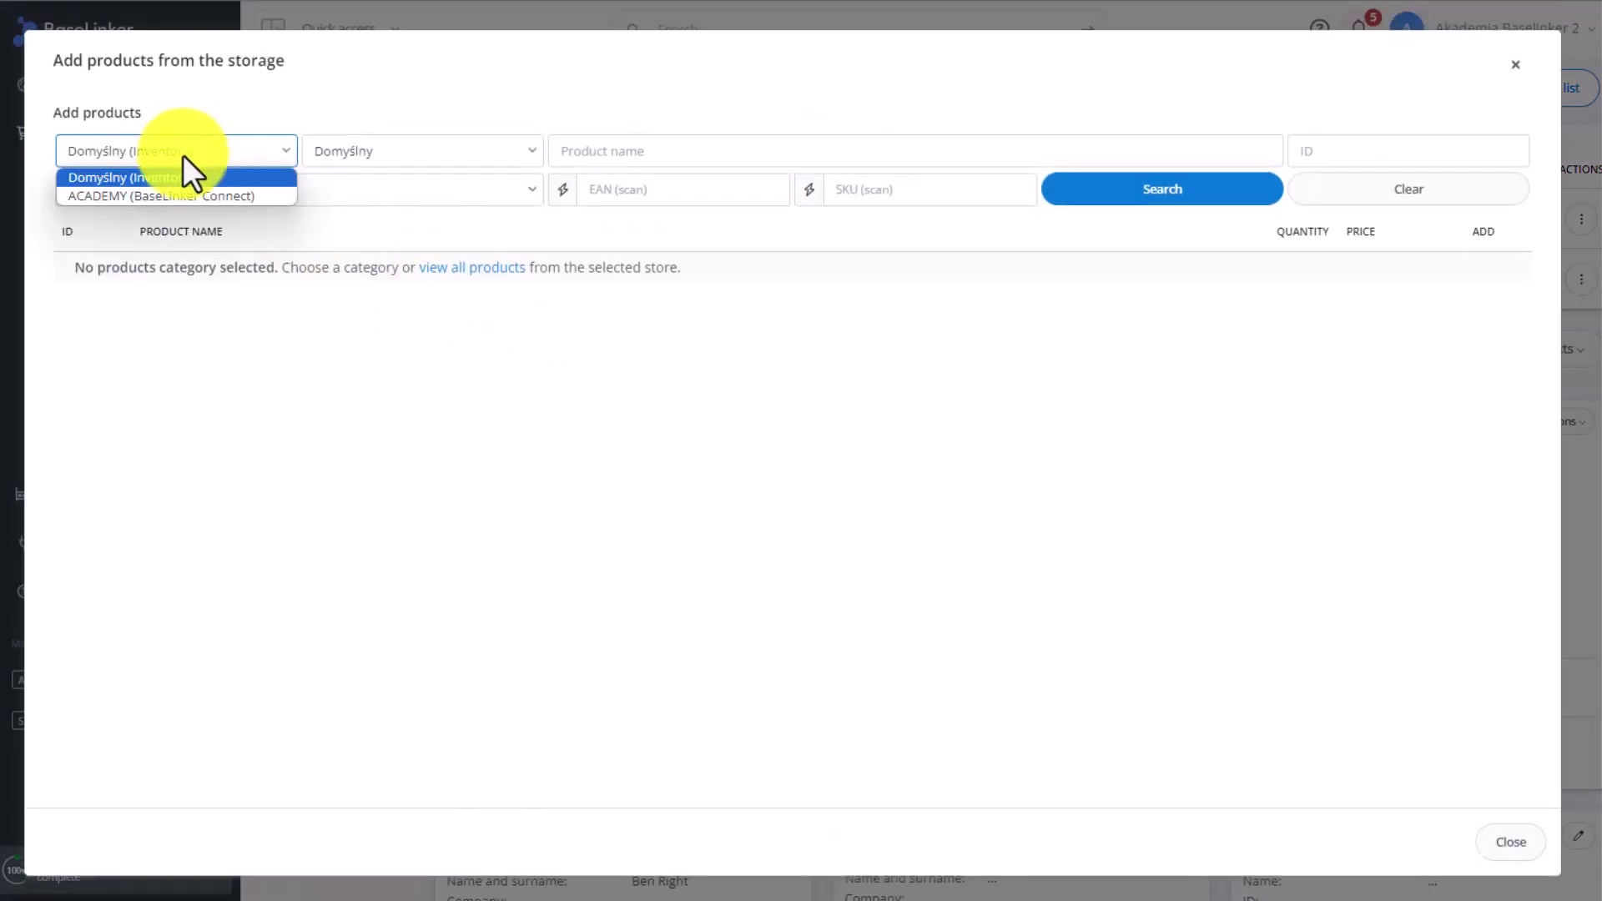
left_click(177, 197)
left_click(215, 194)
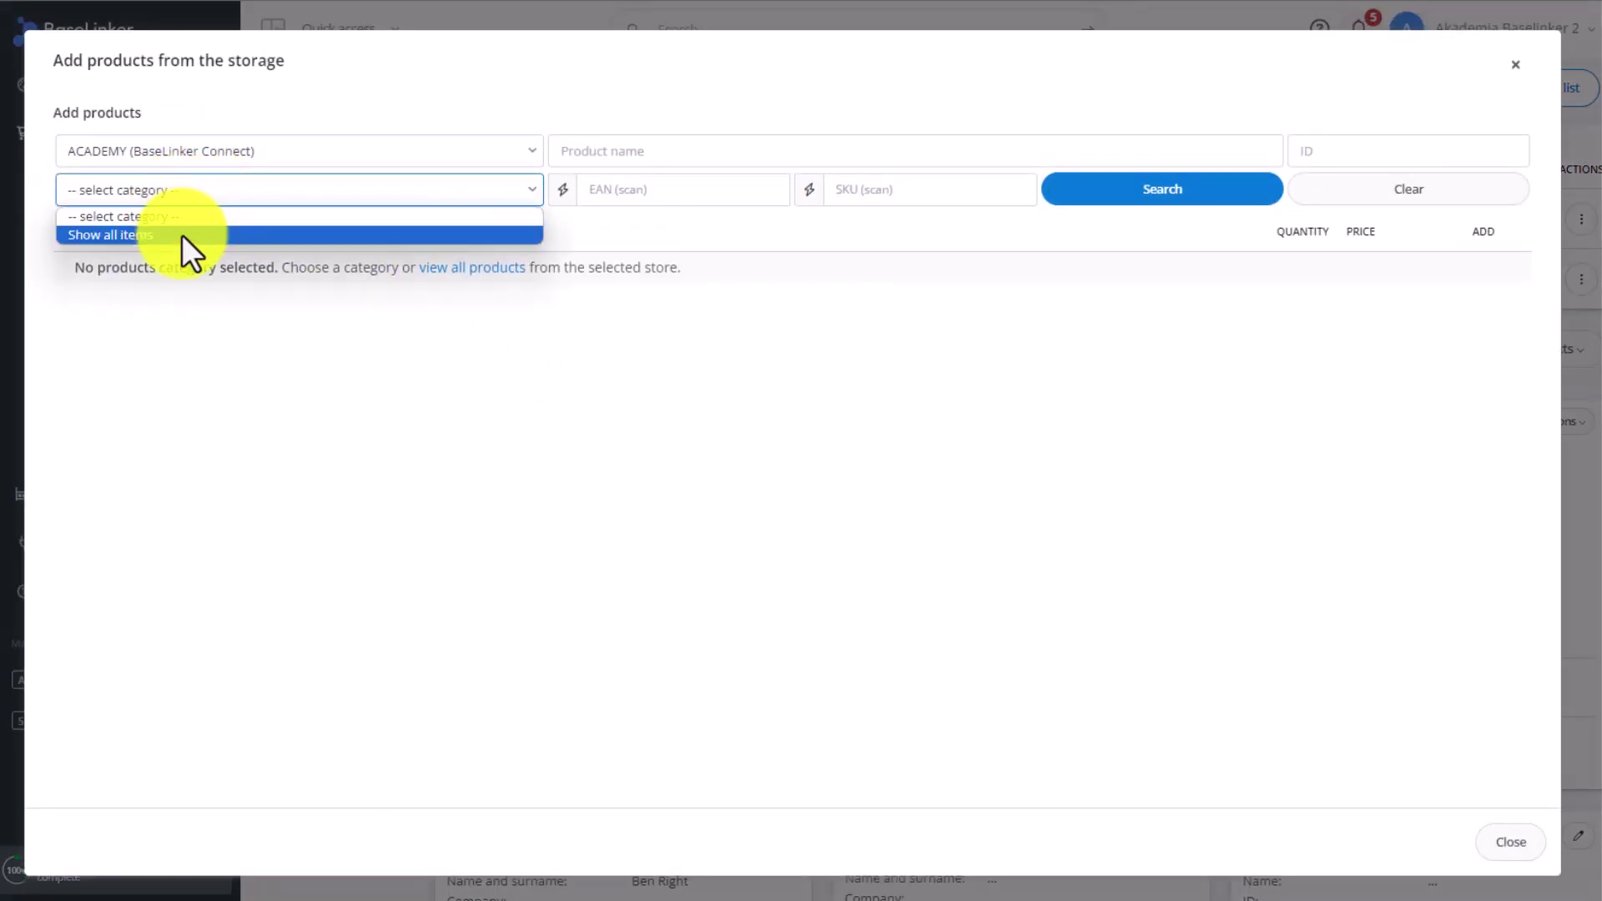
left_click(182, 234)
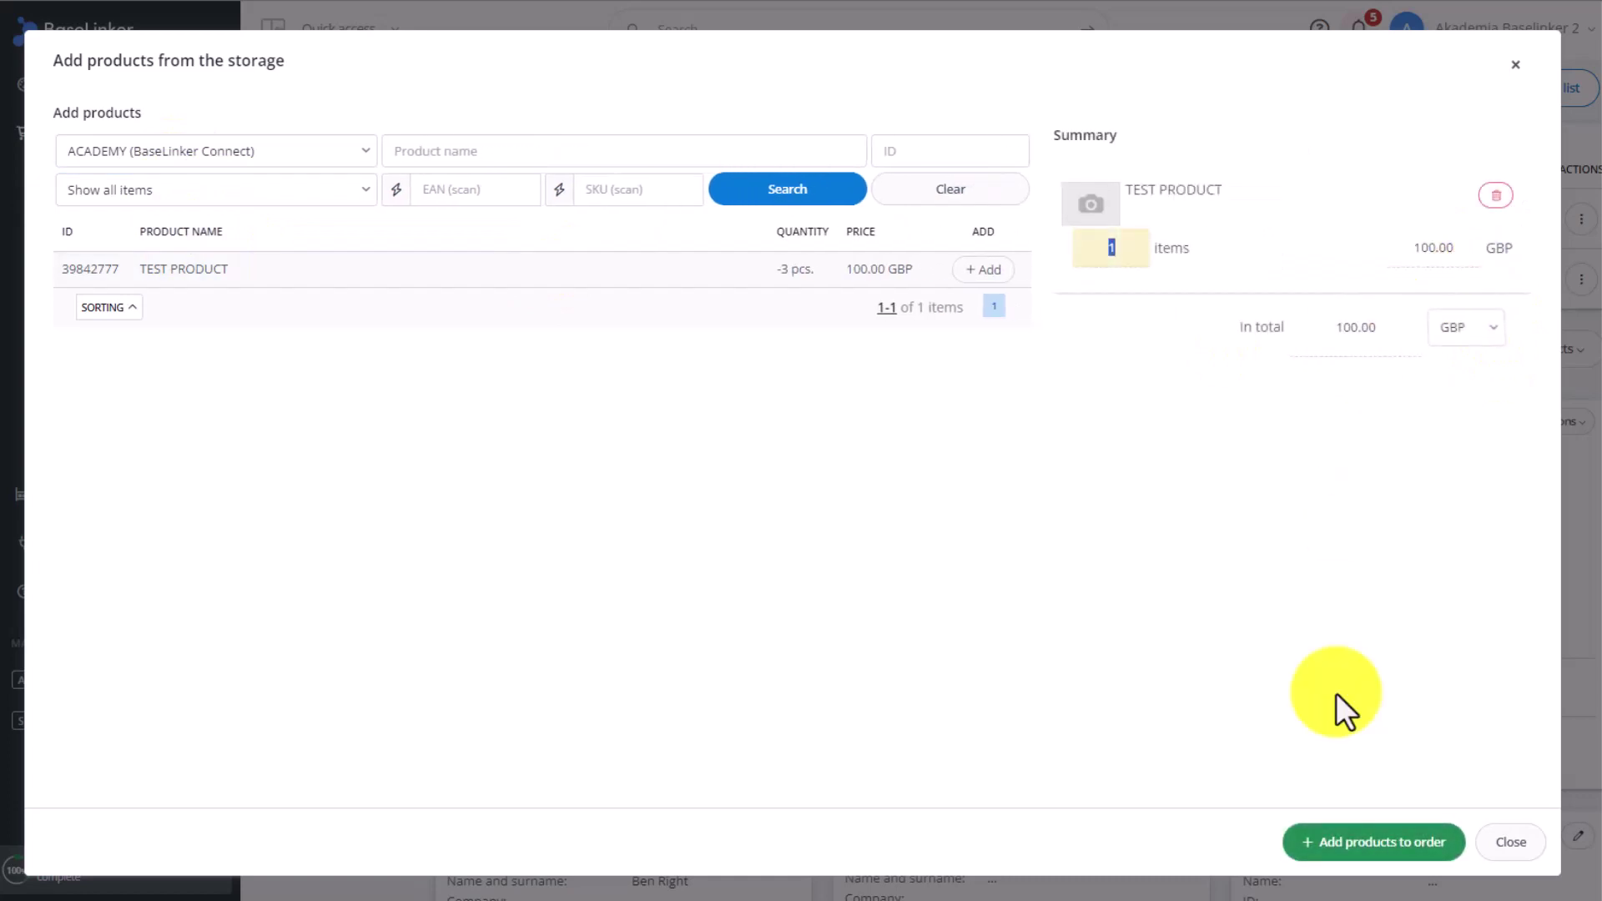
left_click(1348, 844)
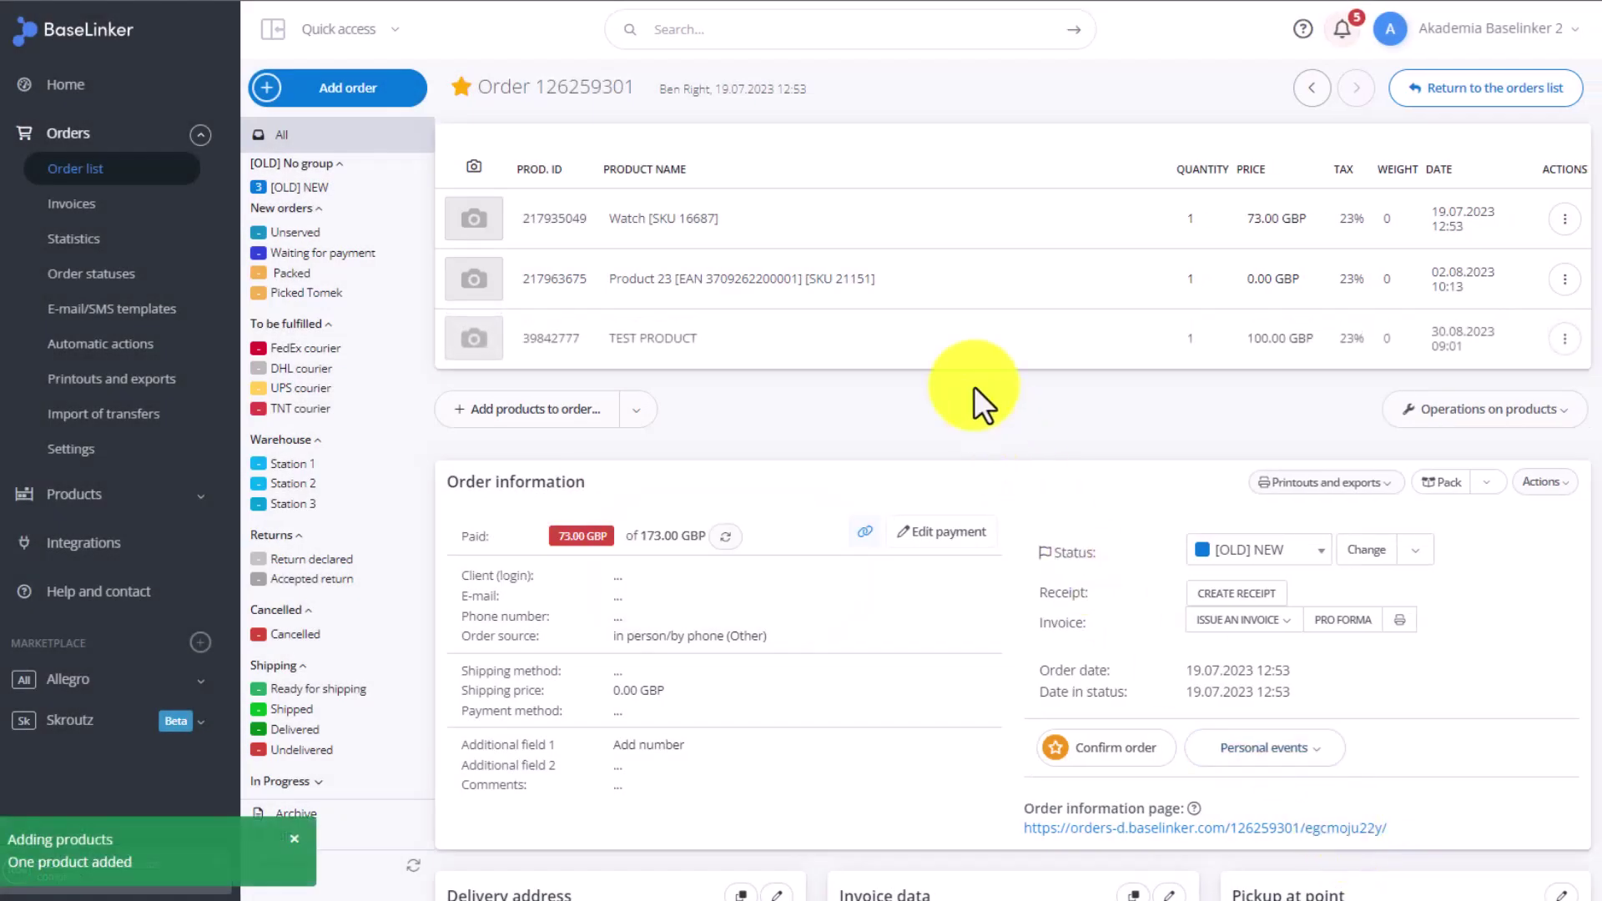
scroll(1003, 419, "down", 2)
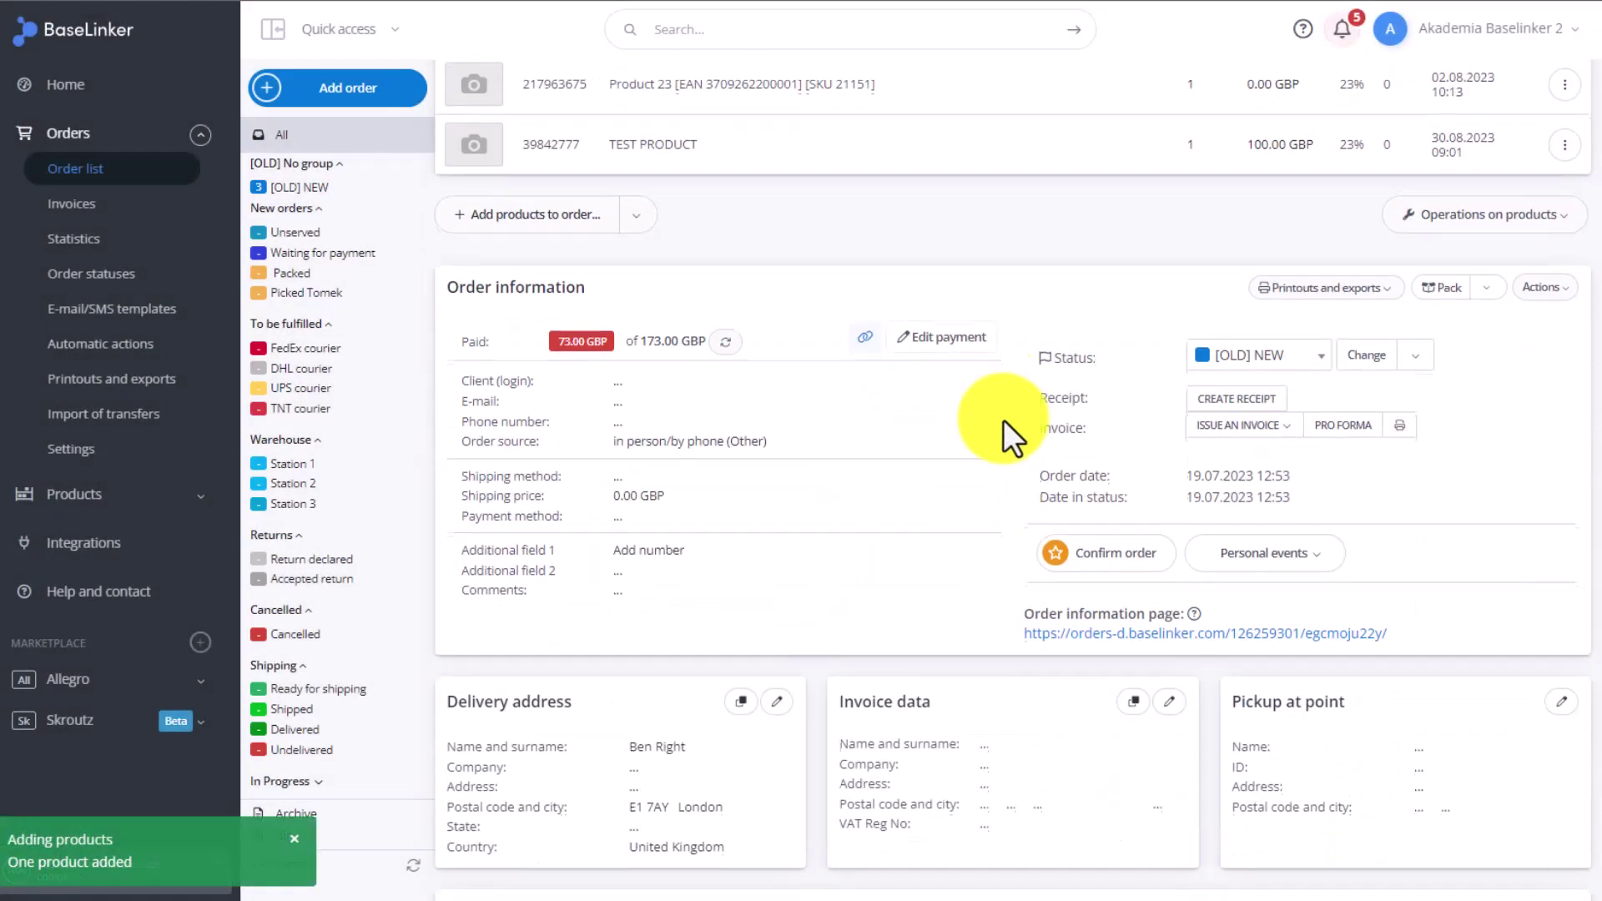
left_click(1319, 558)
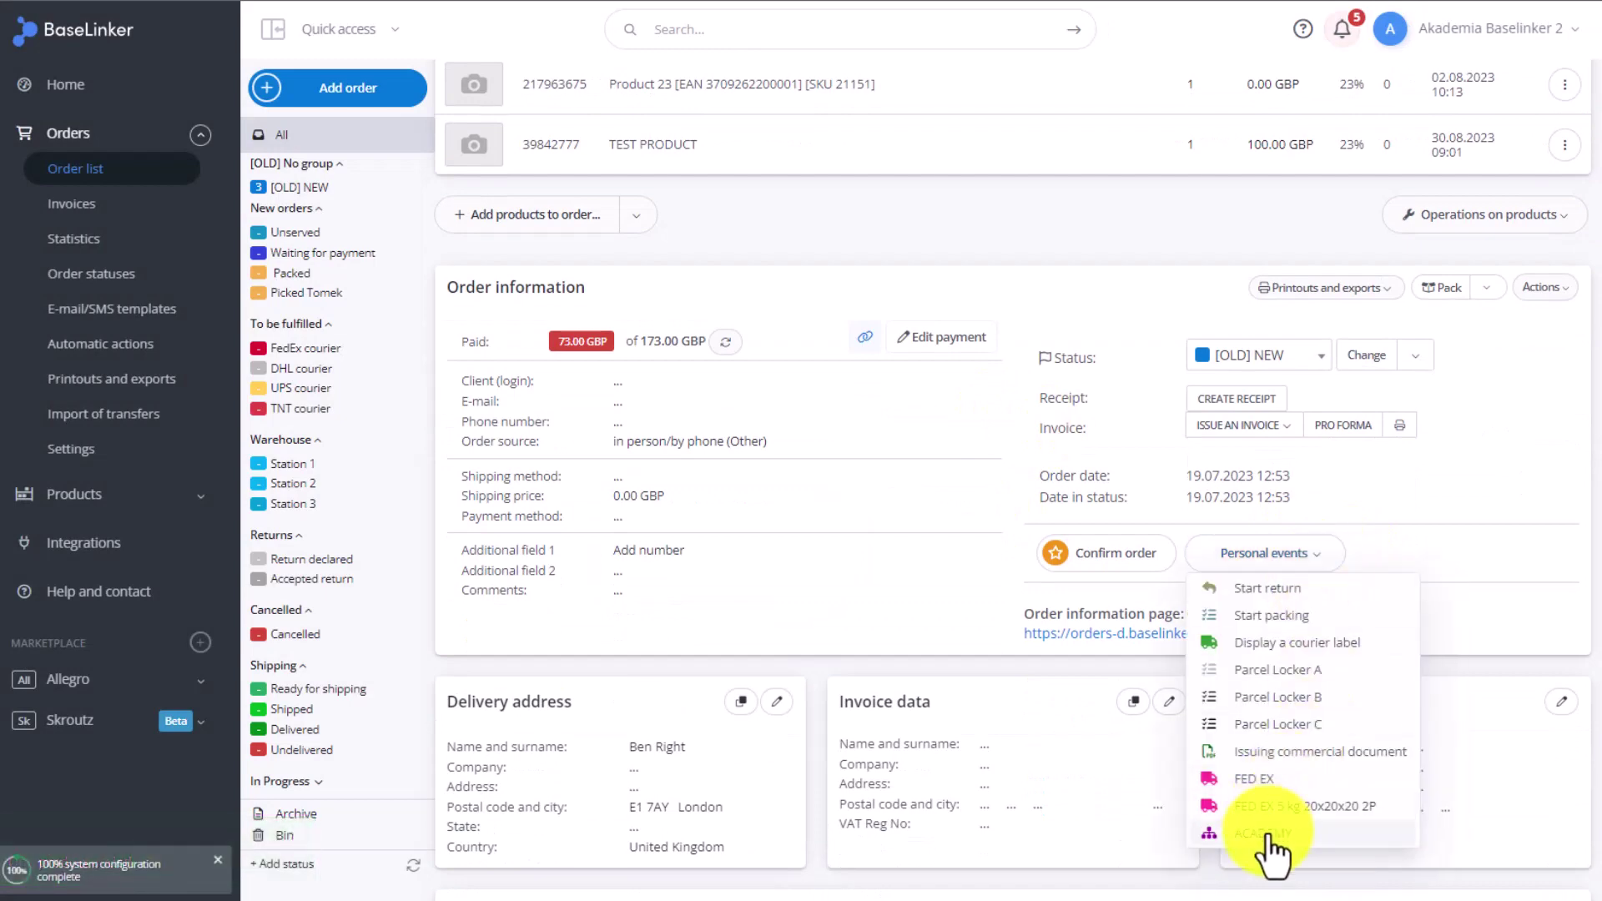
left_click(1274, 806)
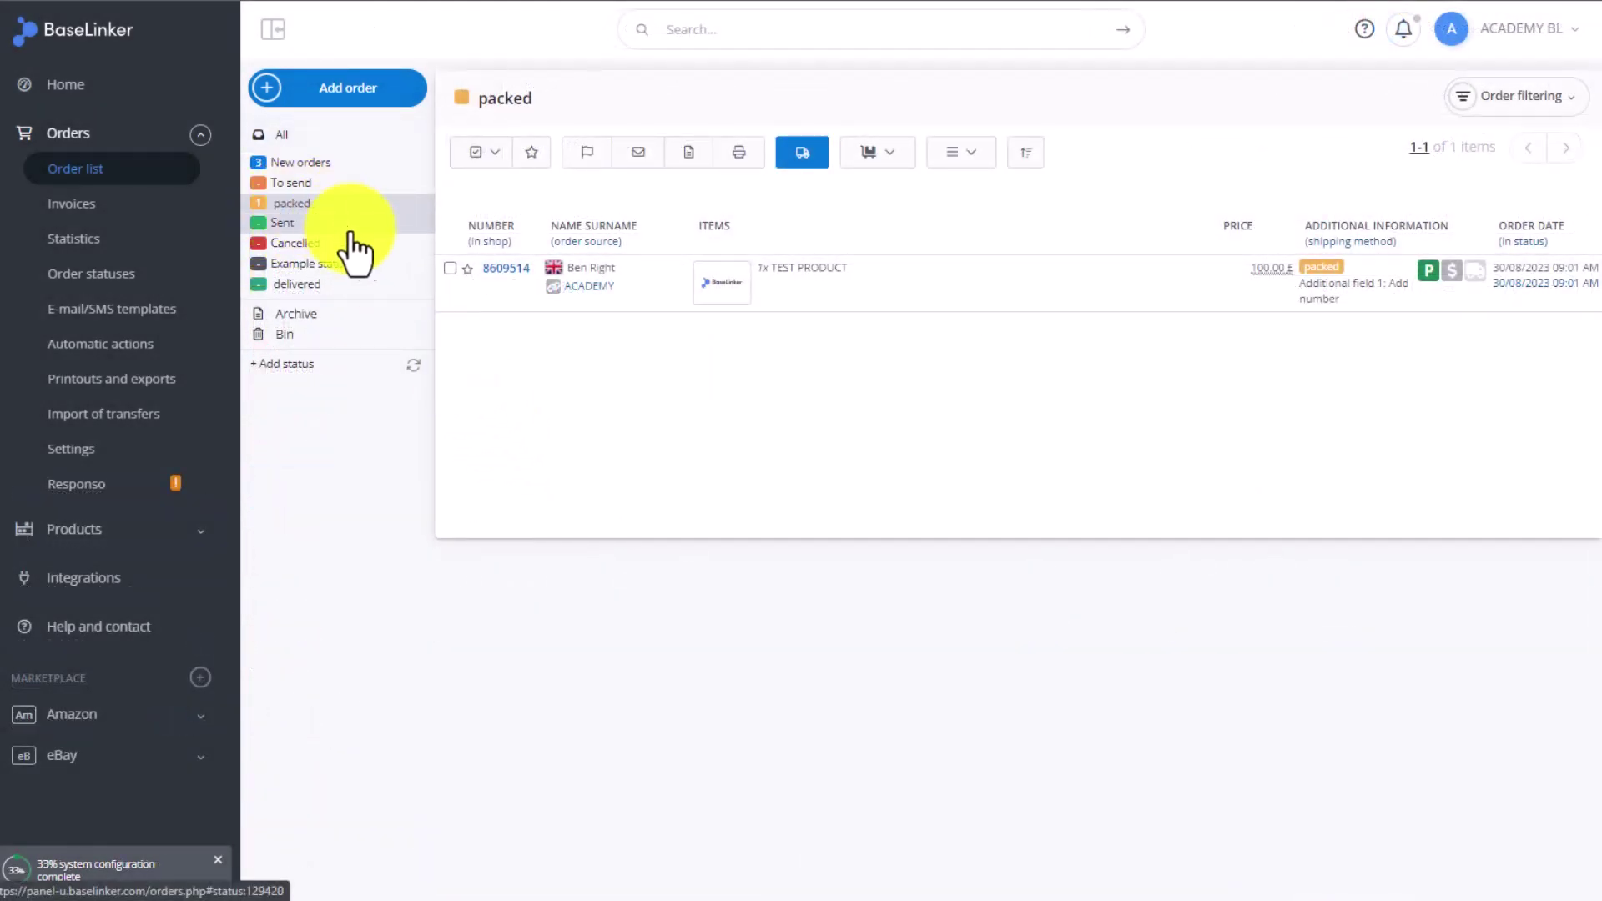
Step: Inspect the forwarded TEST PRODUCT order's details twice, returning each time to the packed orders list
left_click(506, 271)
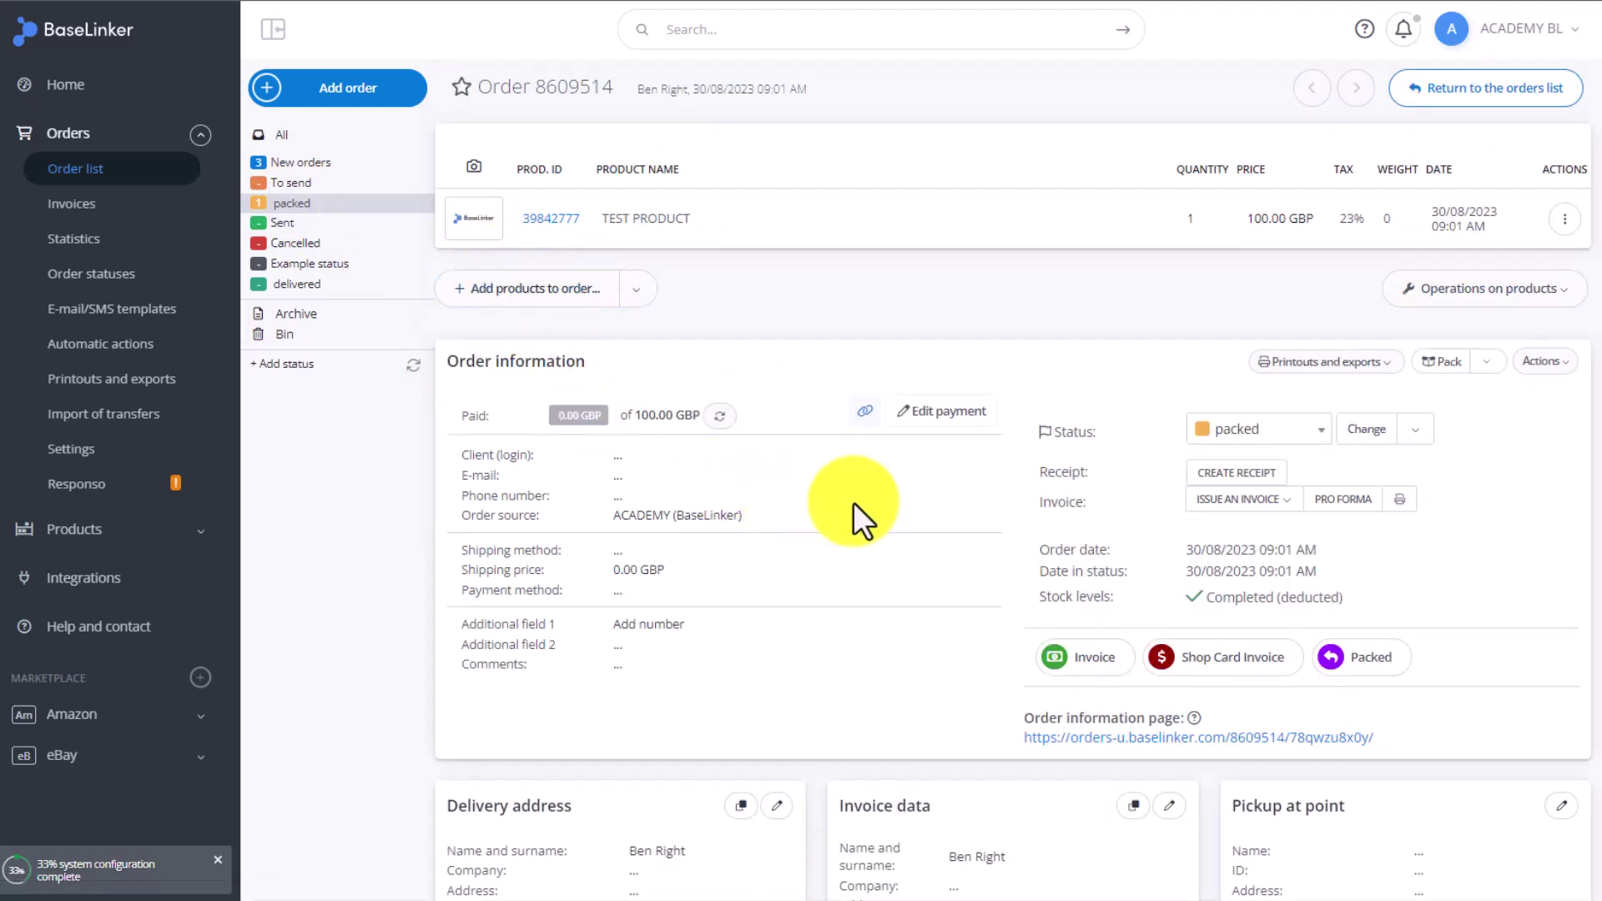
scroll(828, 479, "down", 2)
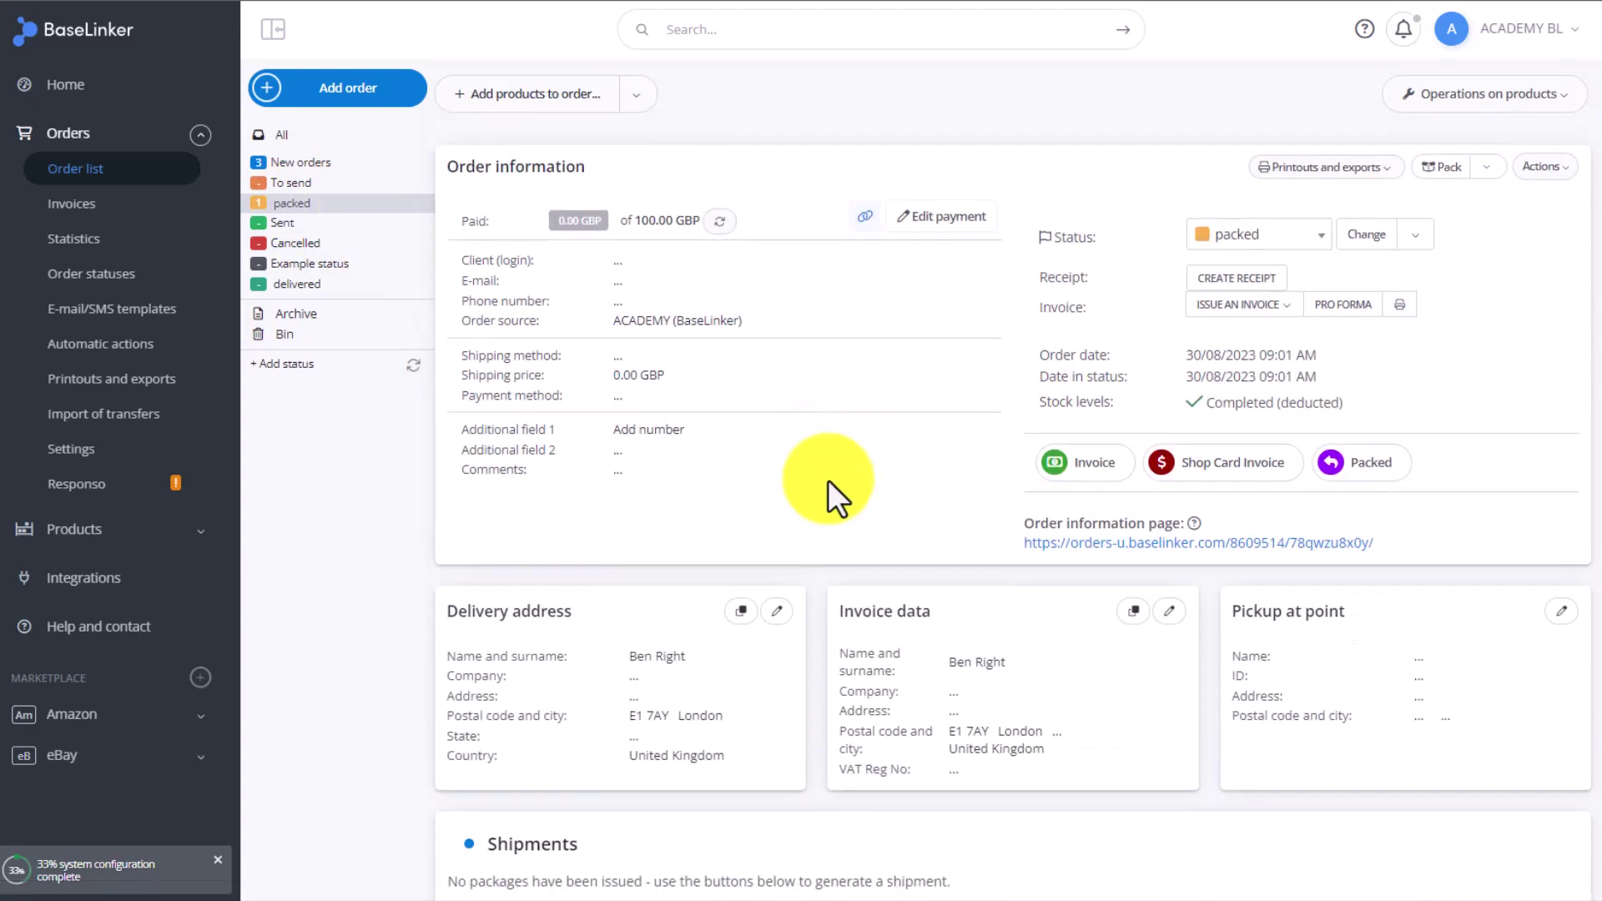
scroll(828, 479, "up", 1)
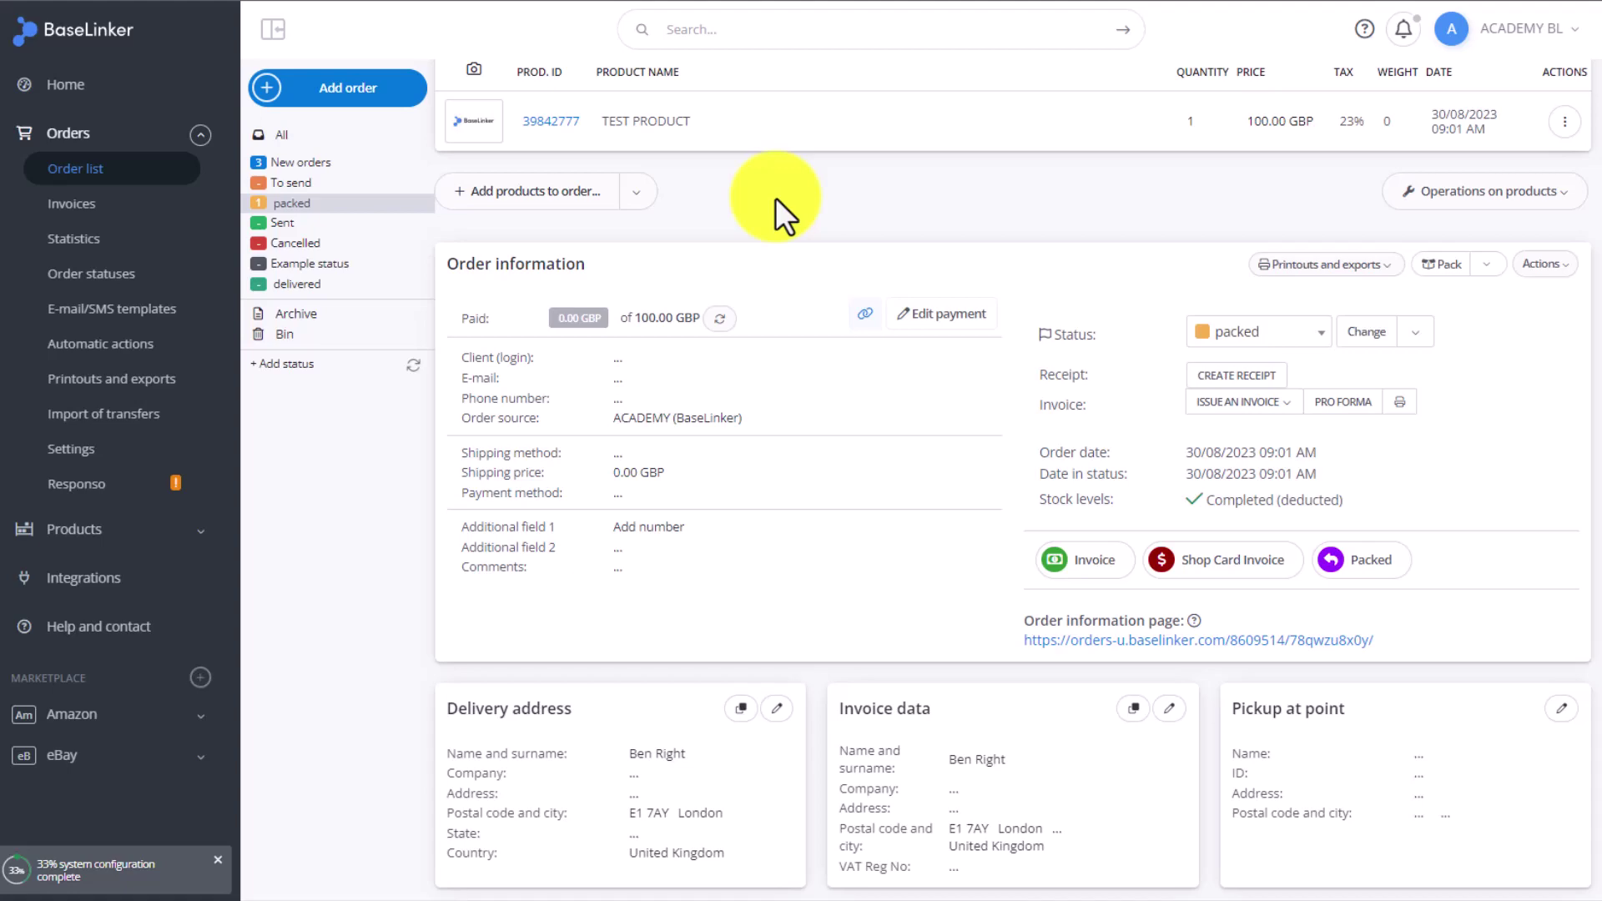
left_click(353, 209)
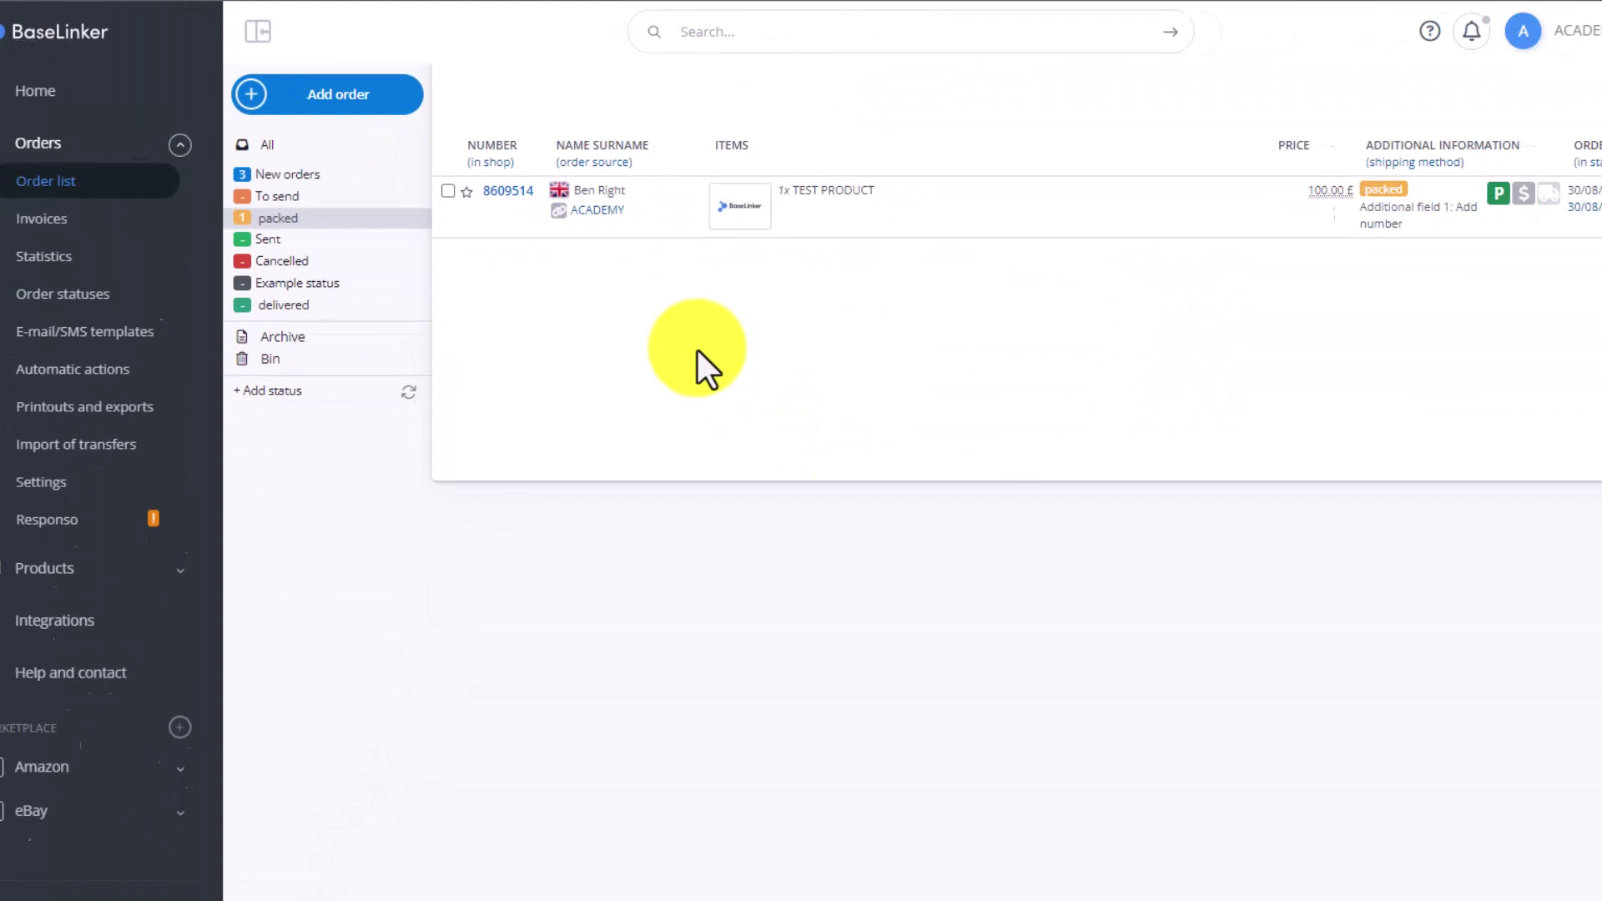
left_click(501, 184)
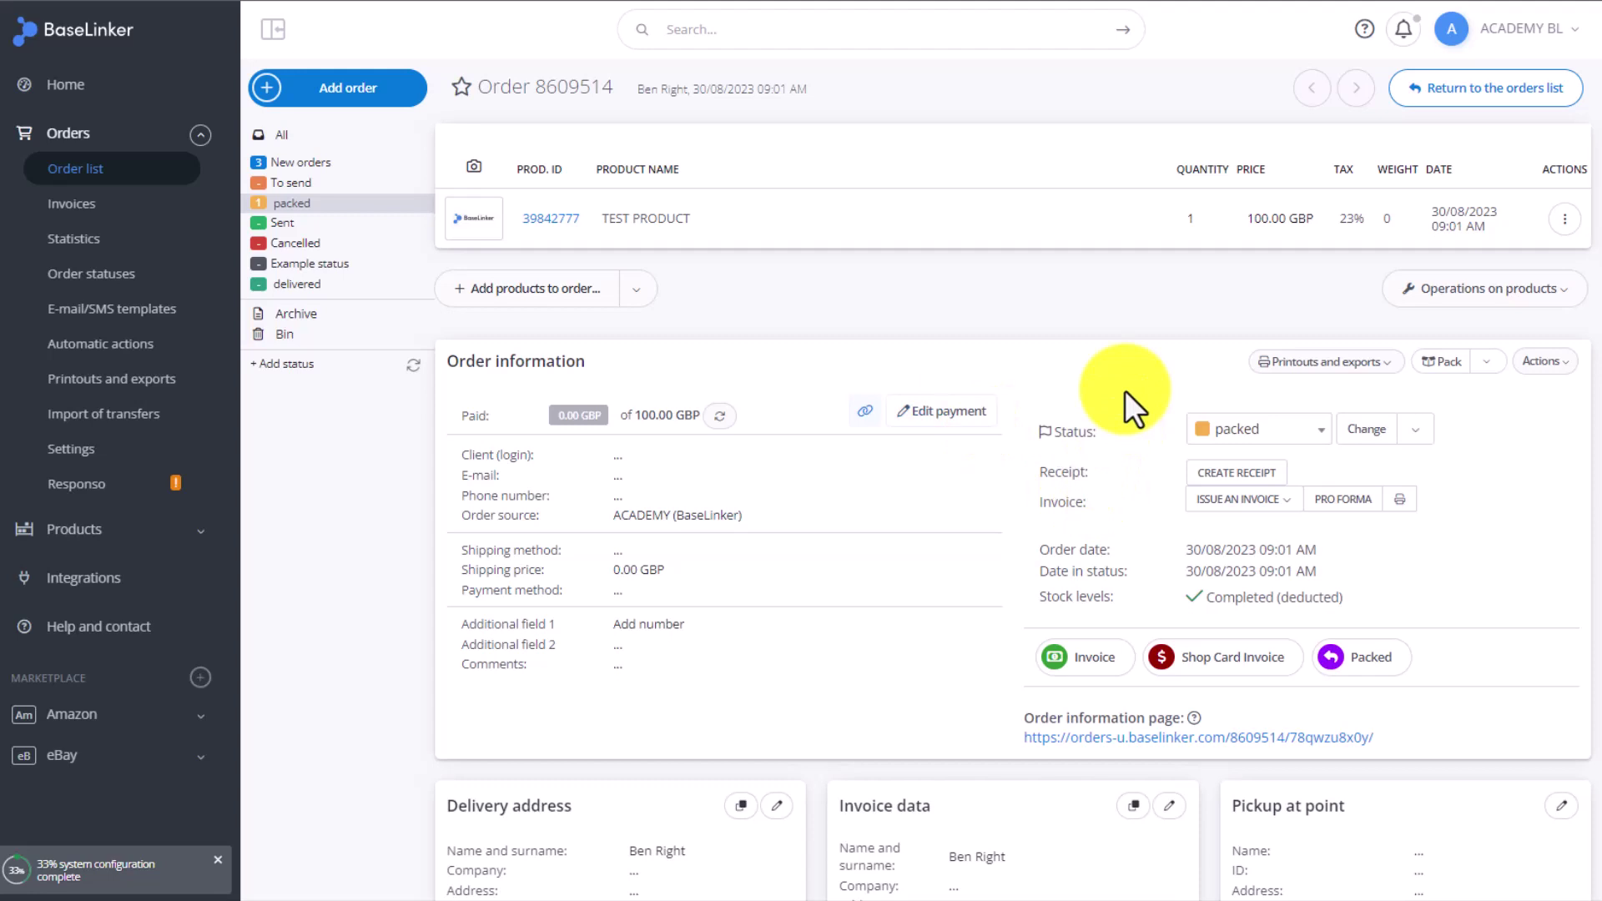
left_click(316, 204)
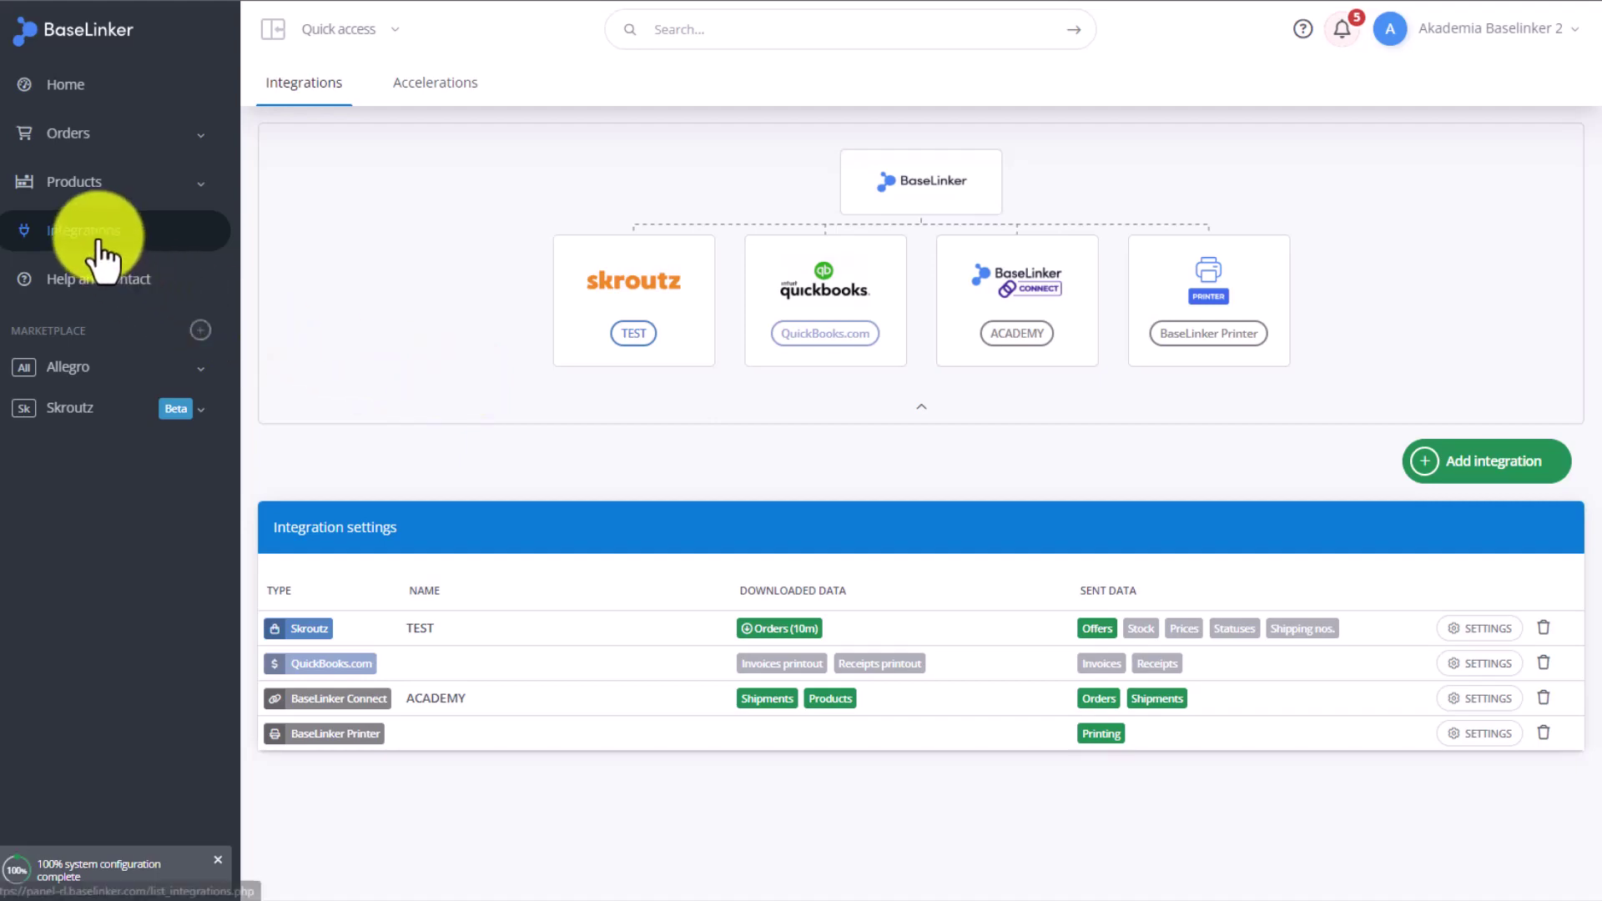
Step: Open the BaseLinker Connect ACADEMY settings and show its Products tab
left_click(1010, 342)
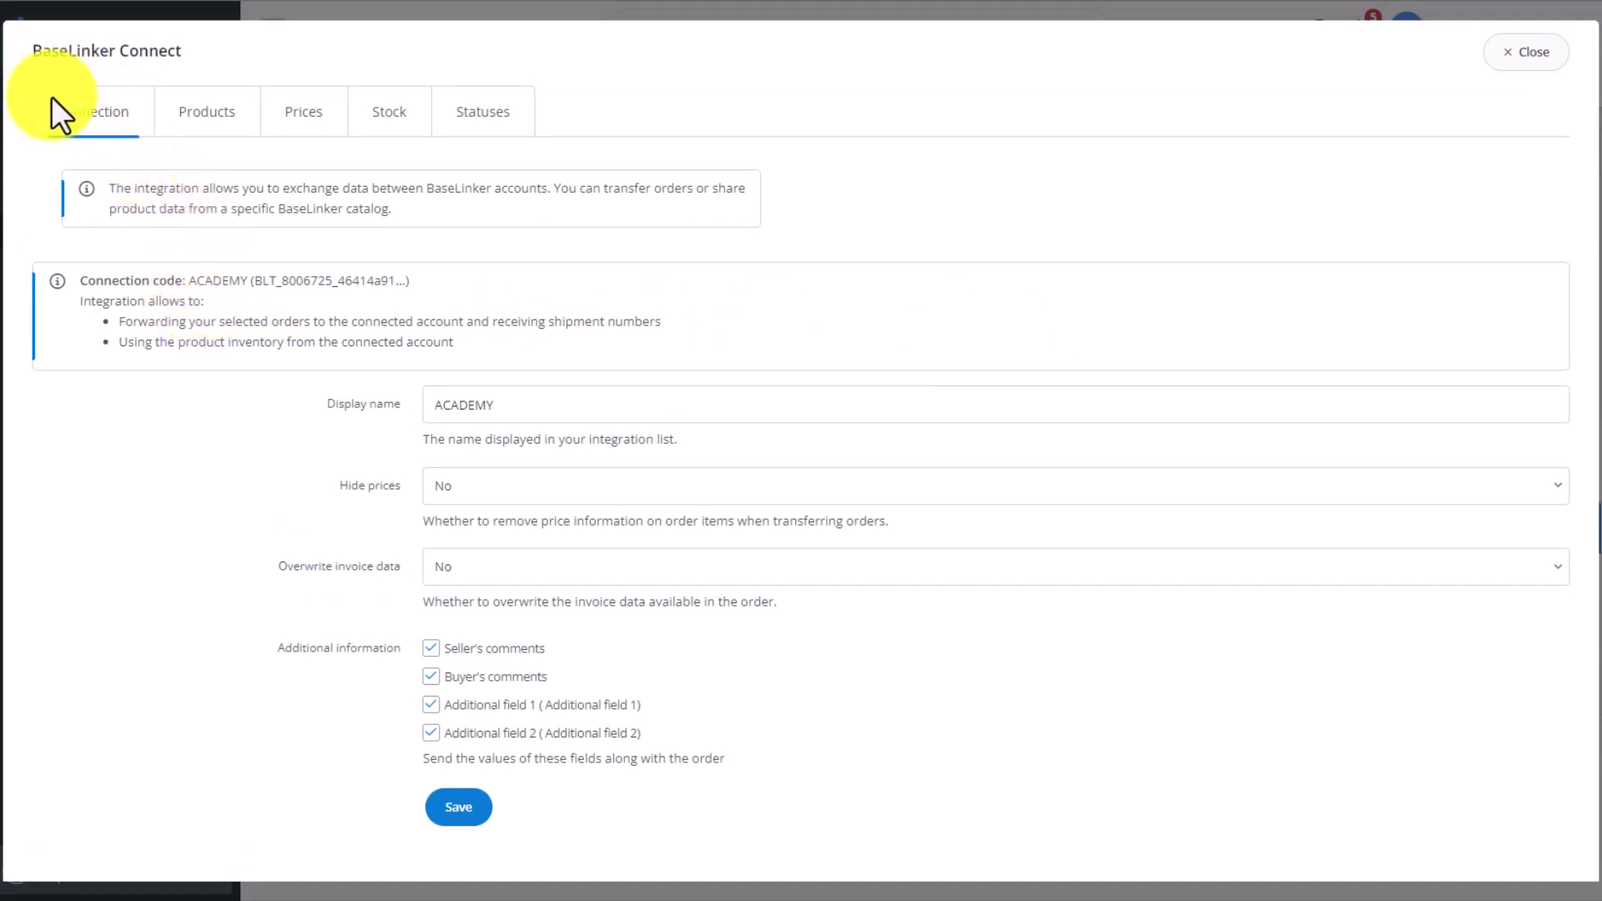
left_click(188, 118)
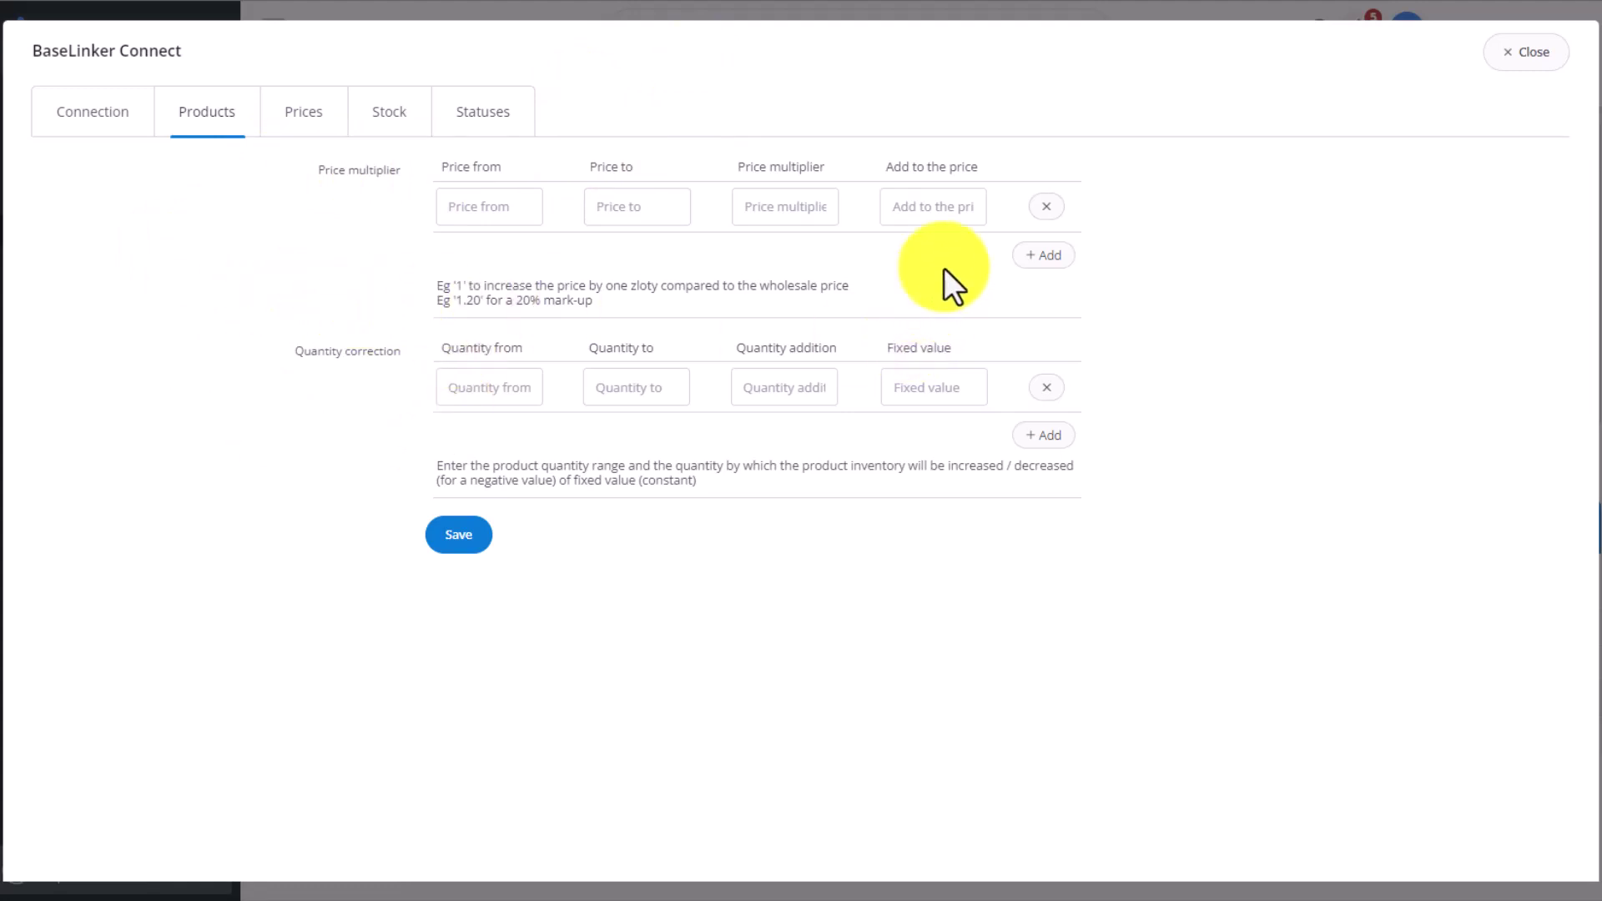
Step: Add a second price row and set the first to 1.00–100.00, multiplier 1.2, plus 10
left_click(1035, 255)
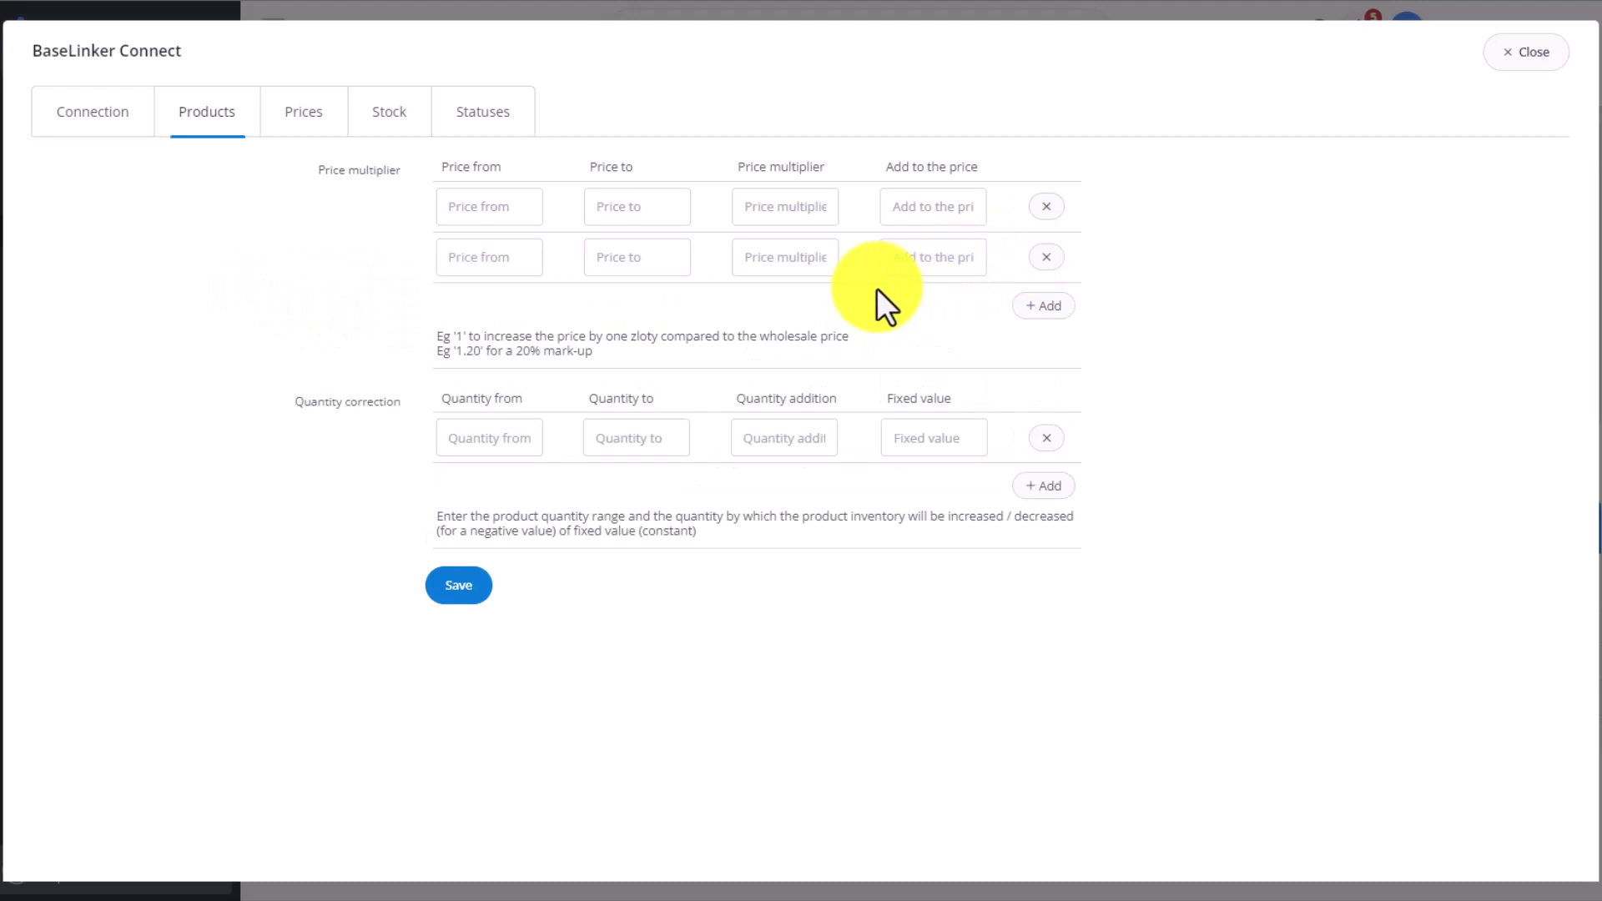
left_click(486, 202)
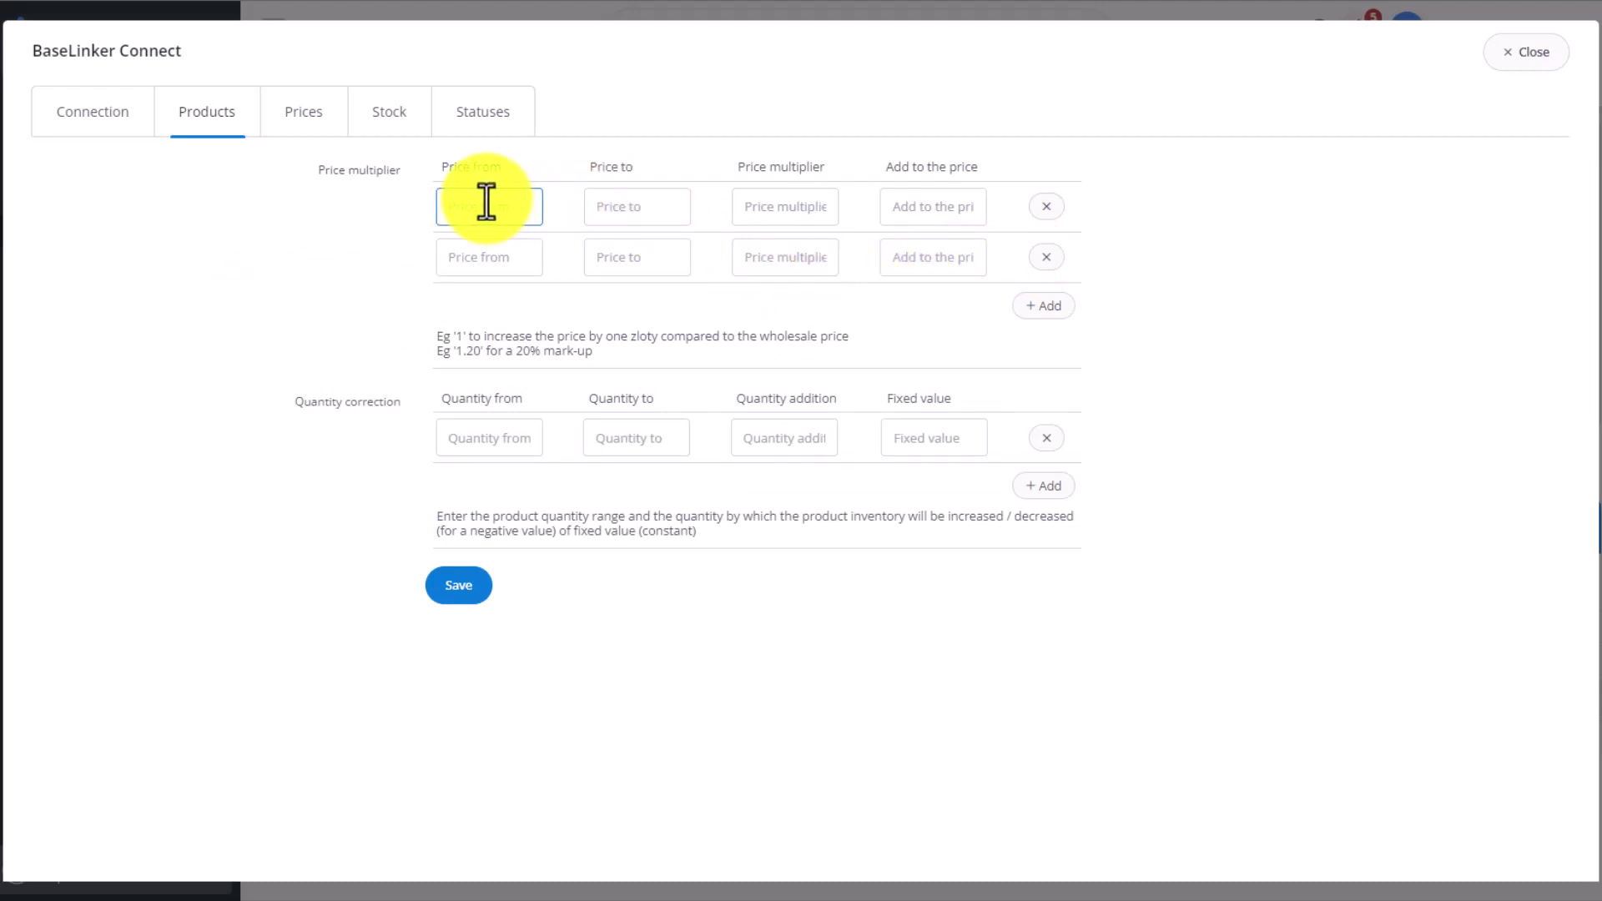
type("1.00")
left_click(629, 209)
type("1")
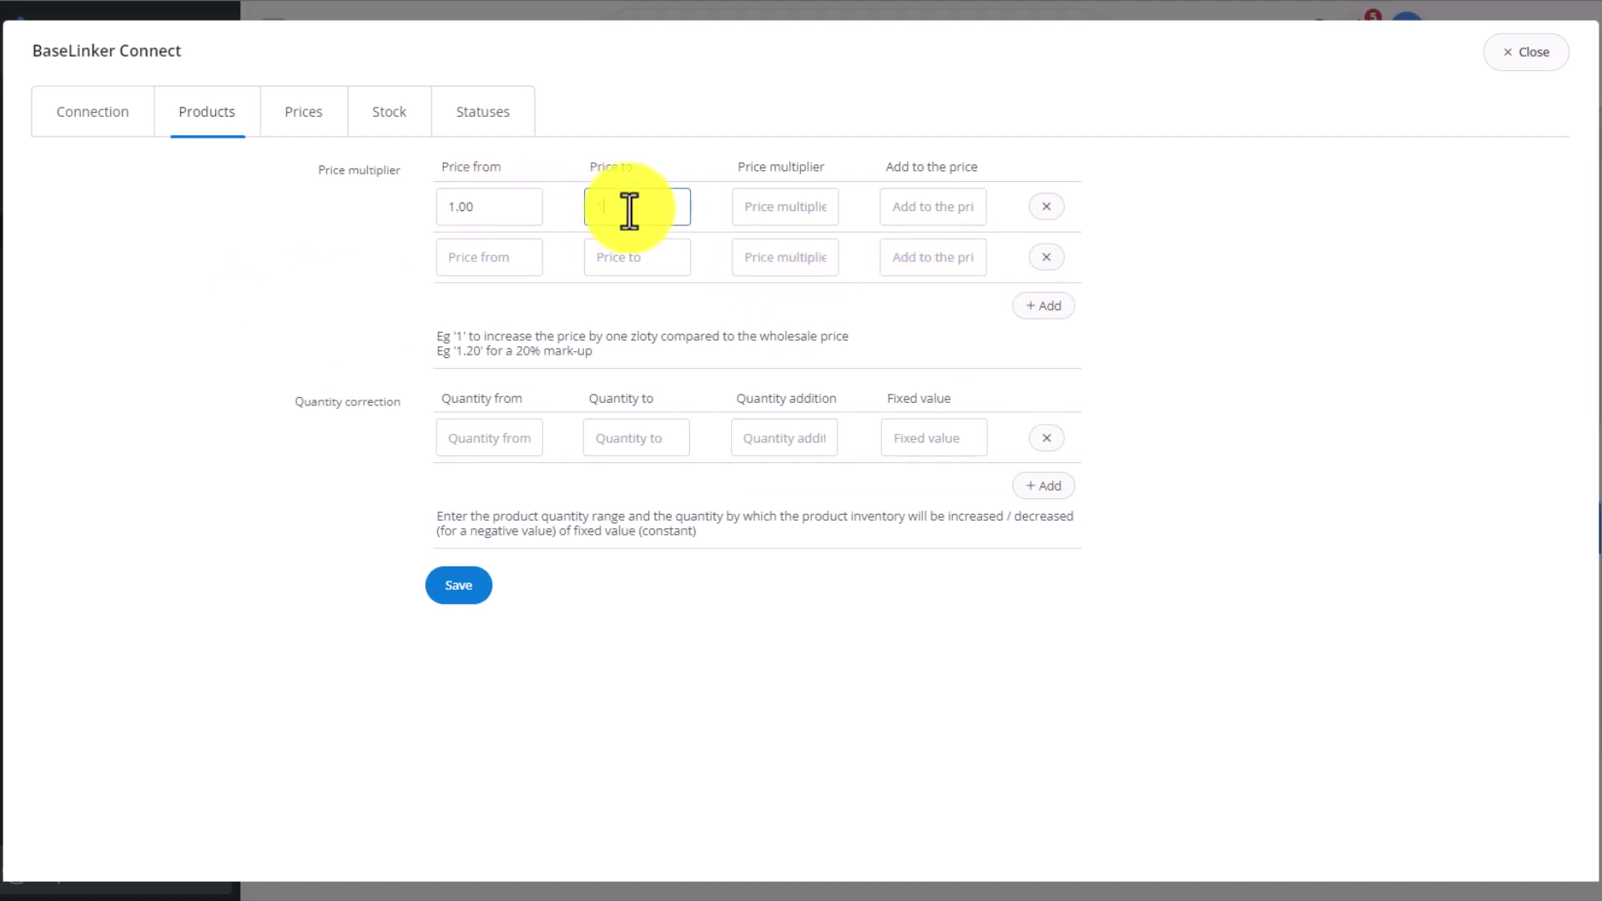
type("00")
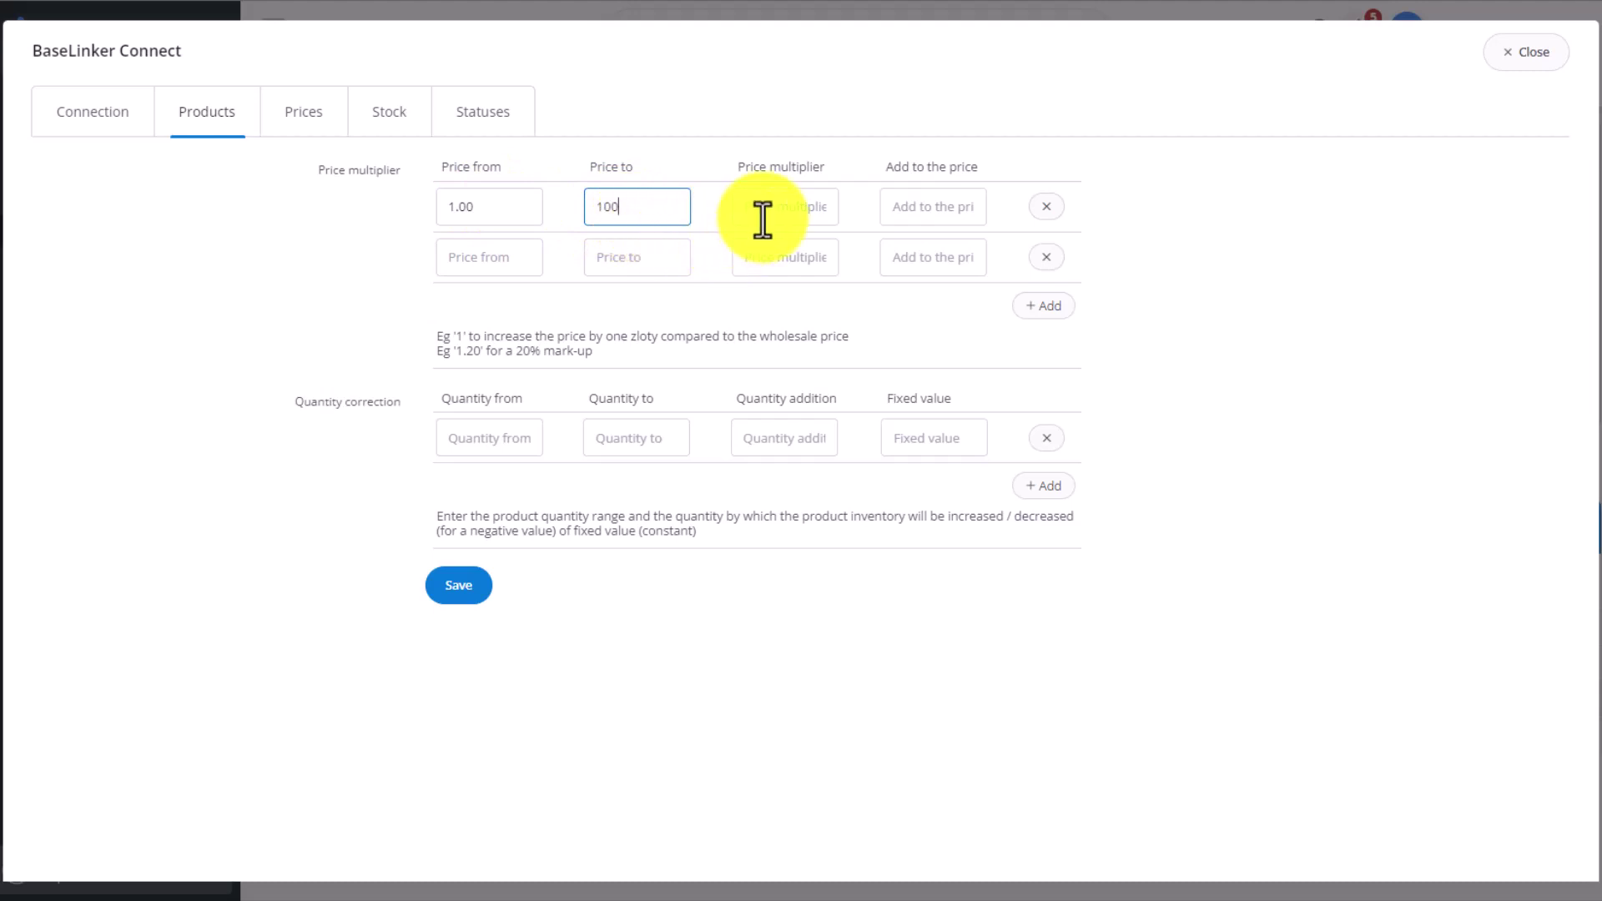
type(".00")
left_click(773, 202)
type("1")
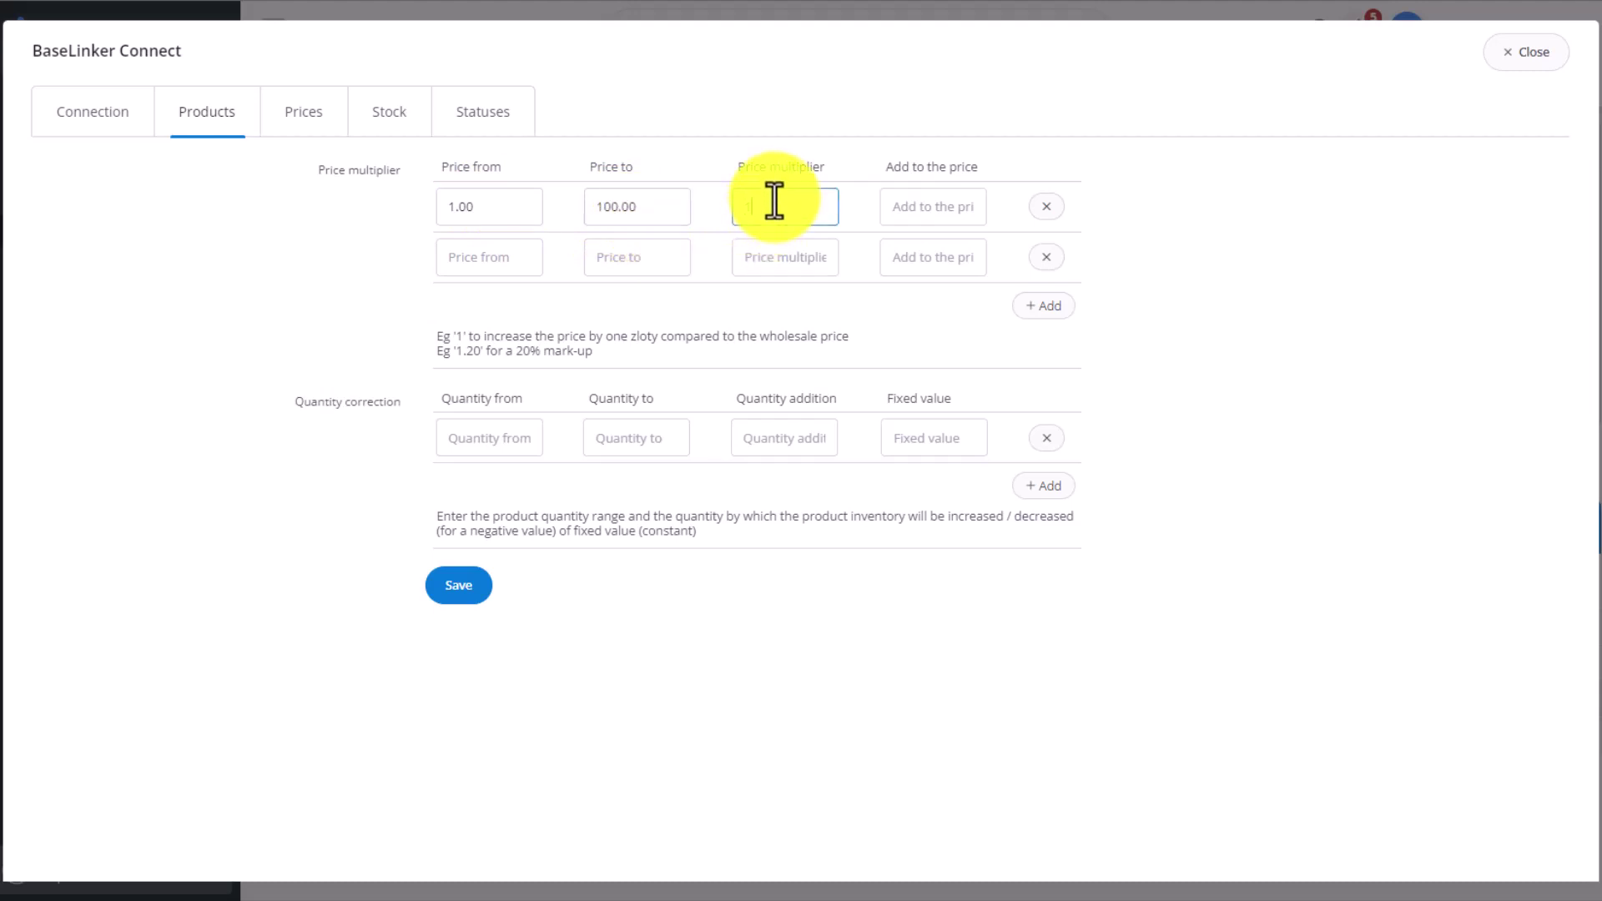
type(".5")
type("5")
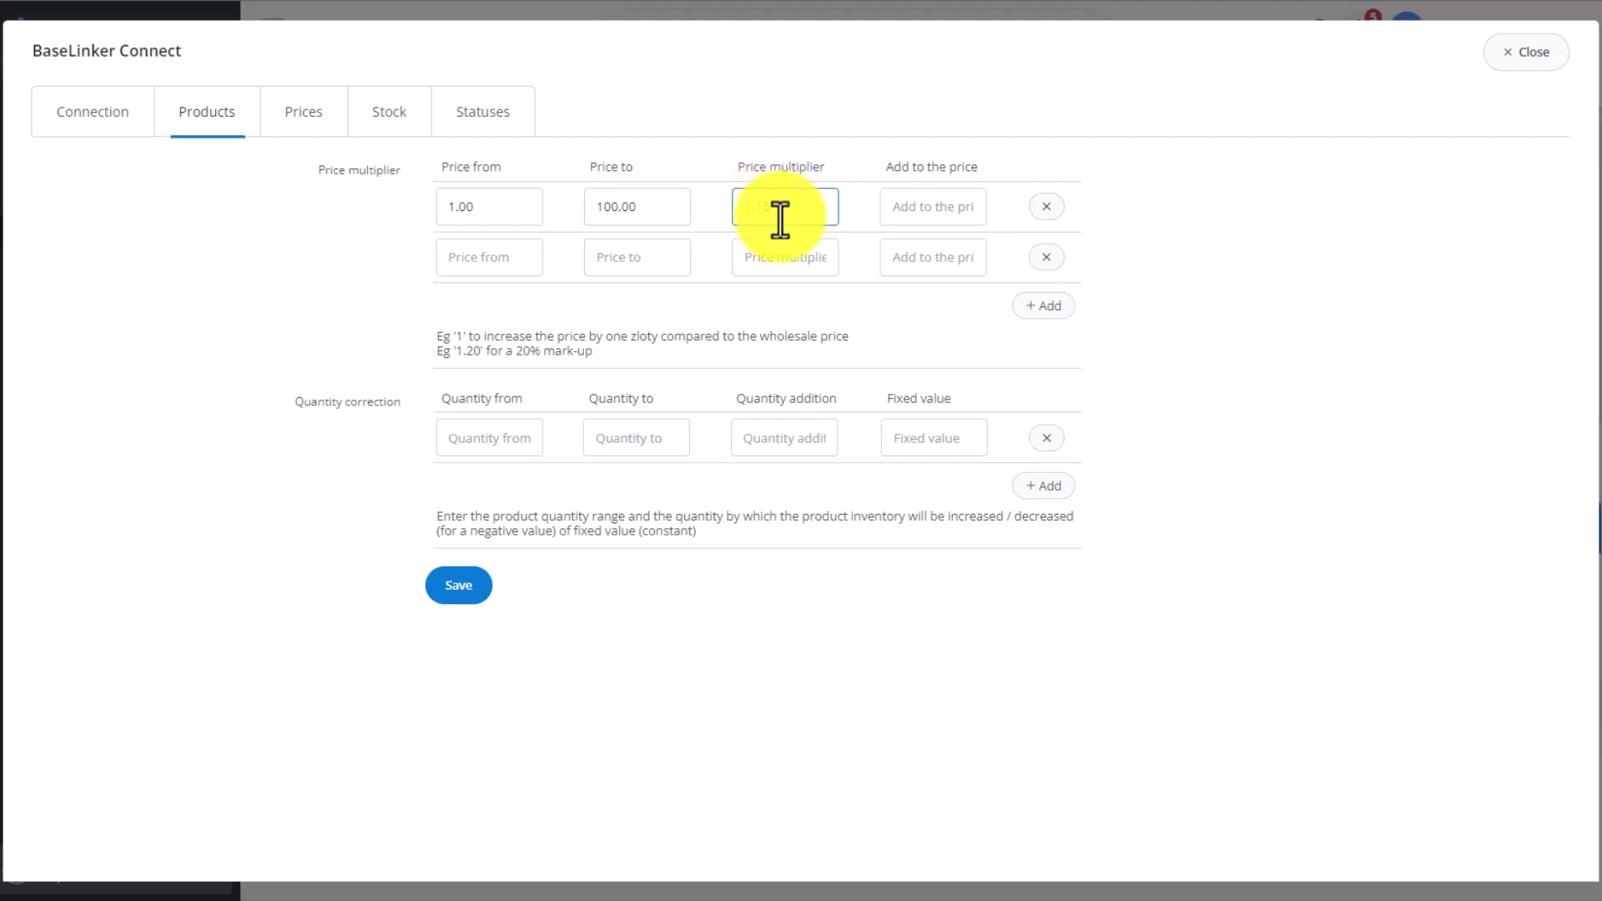
key("BackSpace")
key("BackSpace")
type("2")
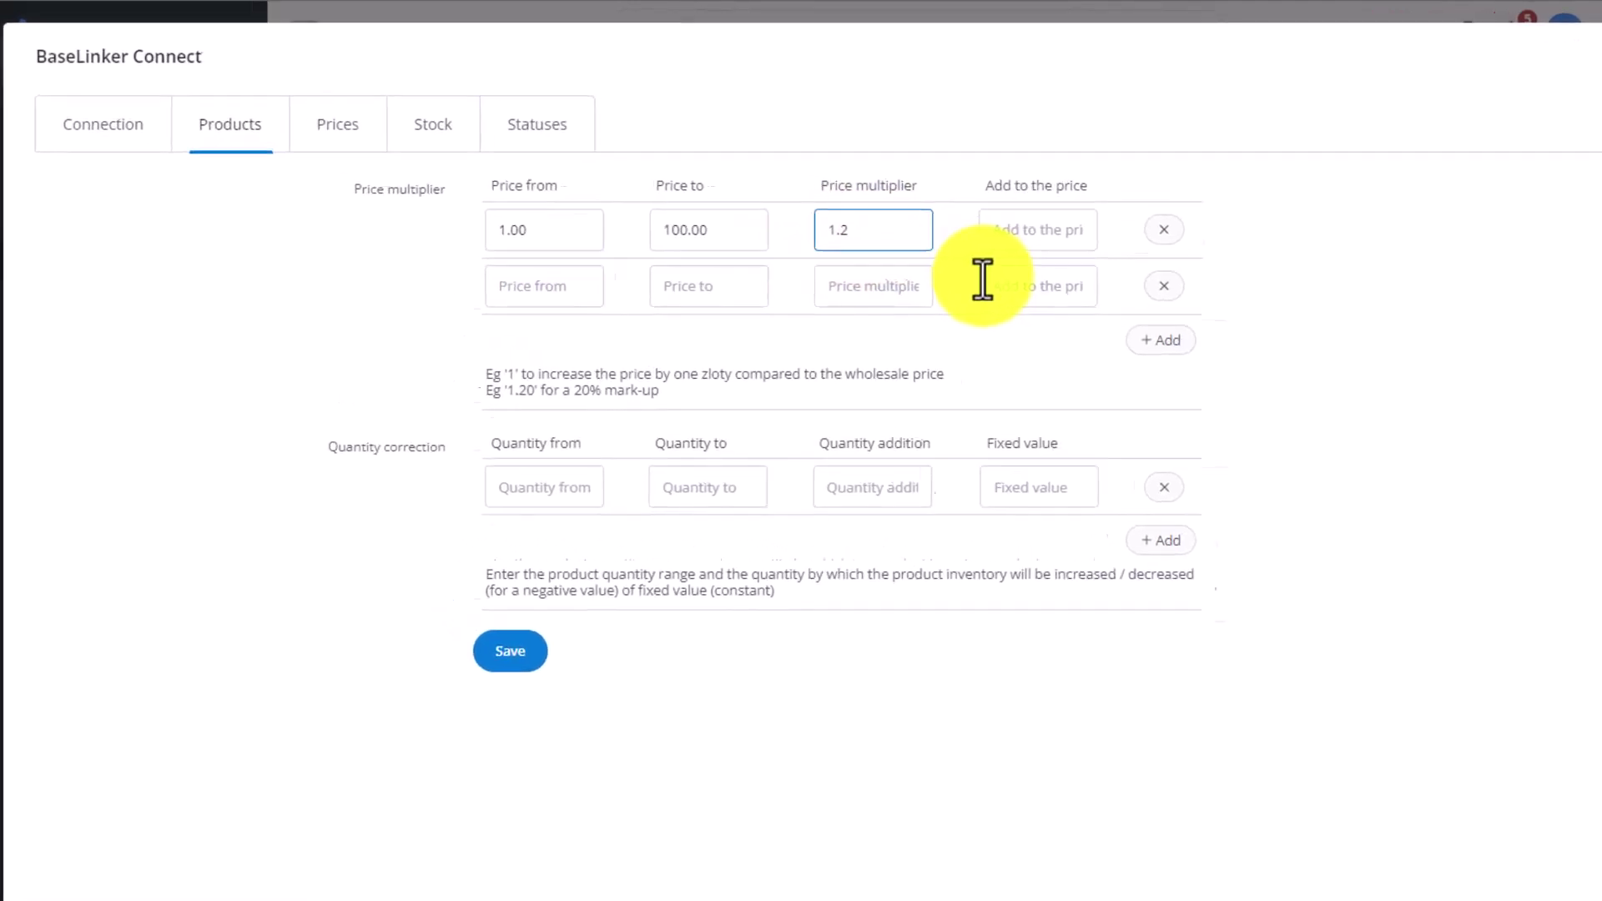
left_click(1053, 229)
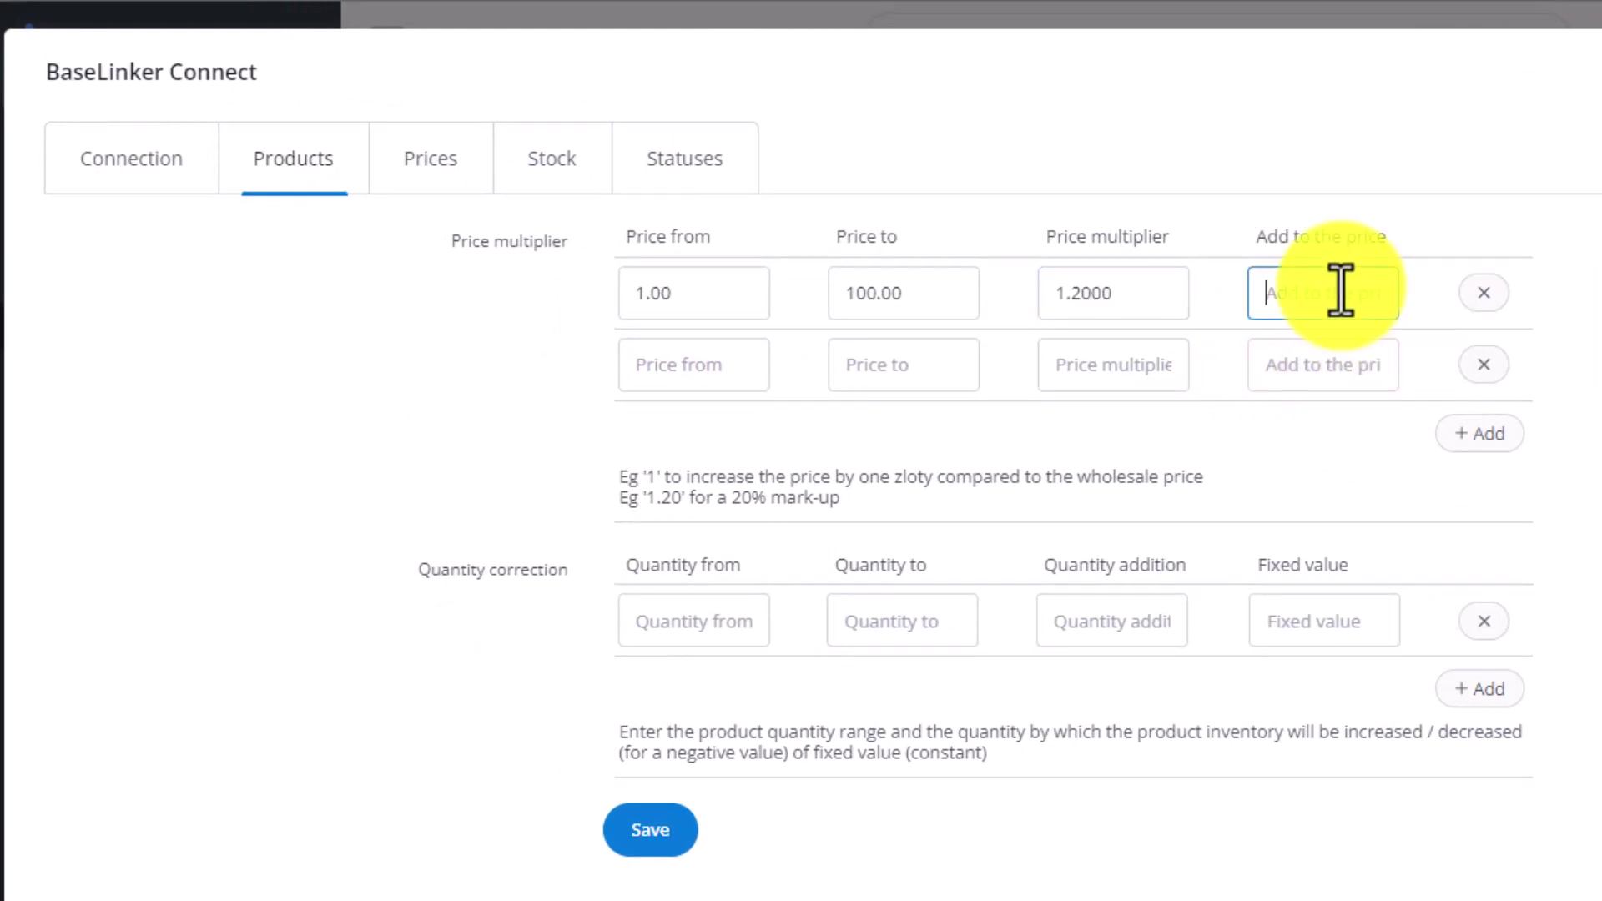
type("10")
key("Tab")
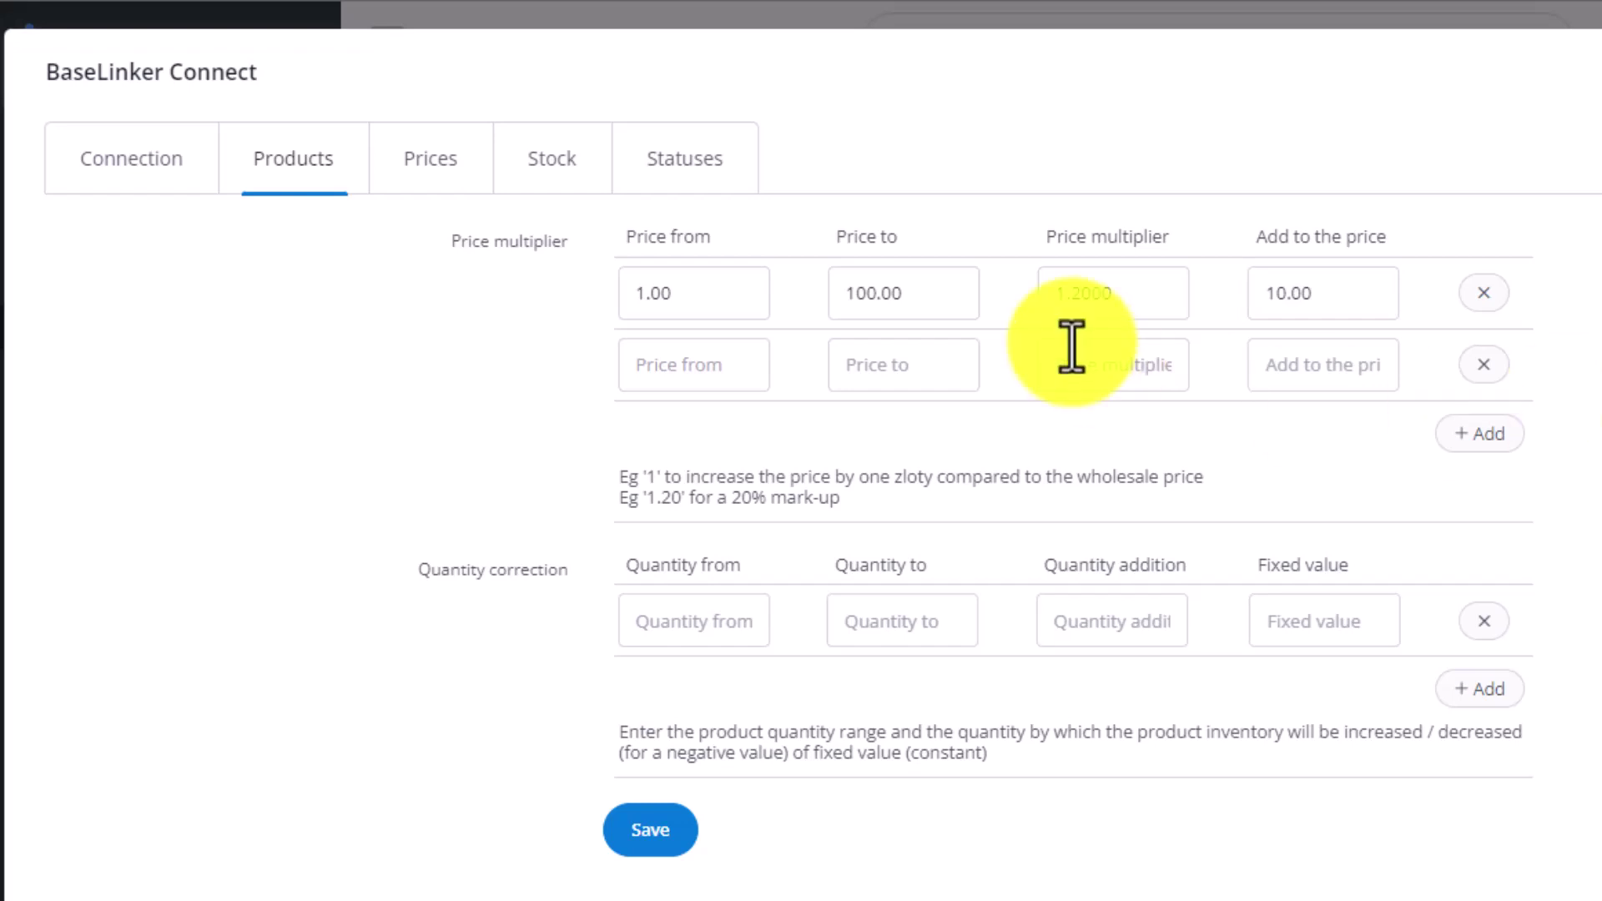
Step: Set the second price row to 101–500, multiplier 1.1000, plus 15.00
left_click(745, 369)
type("101")
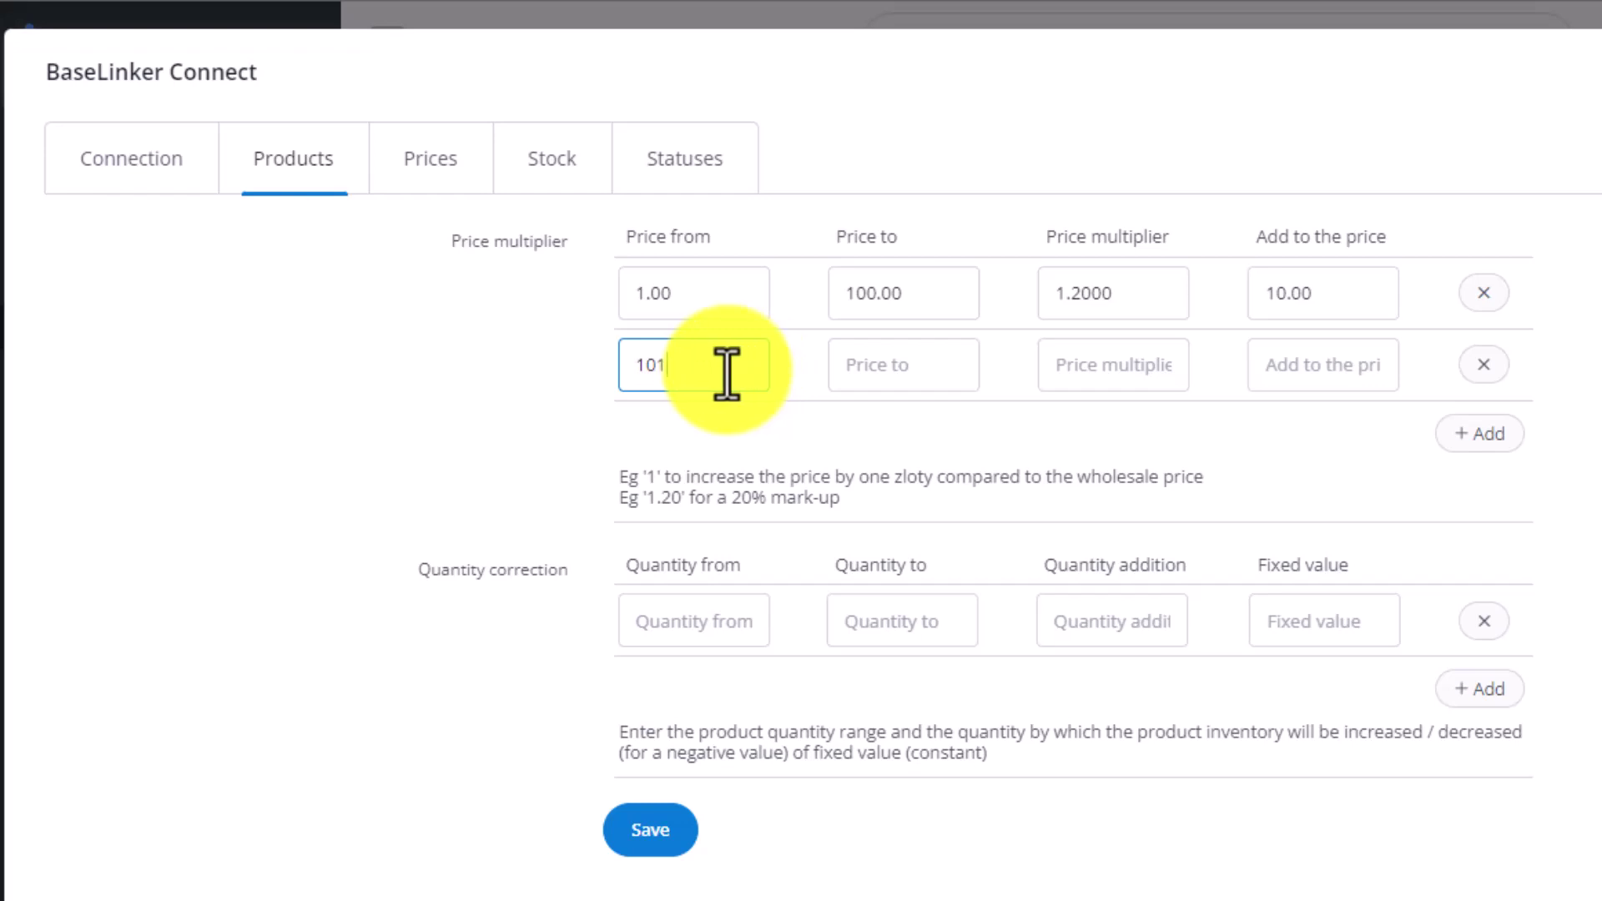
left_click(898, 363)
type("500")
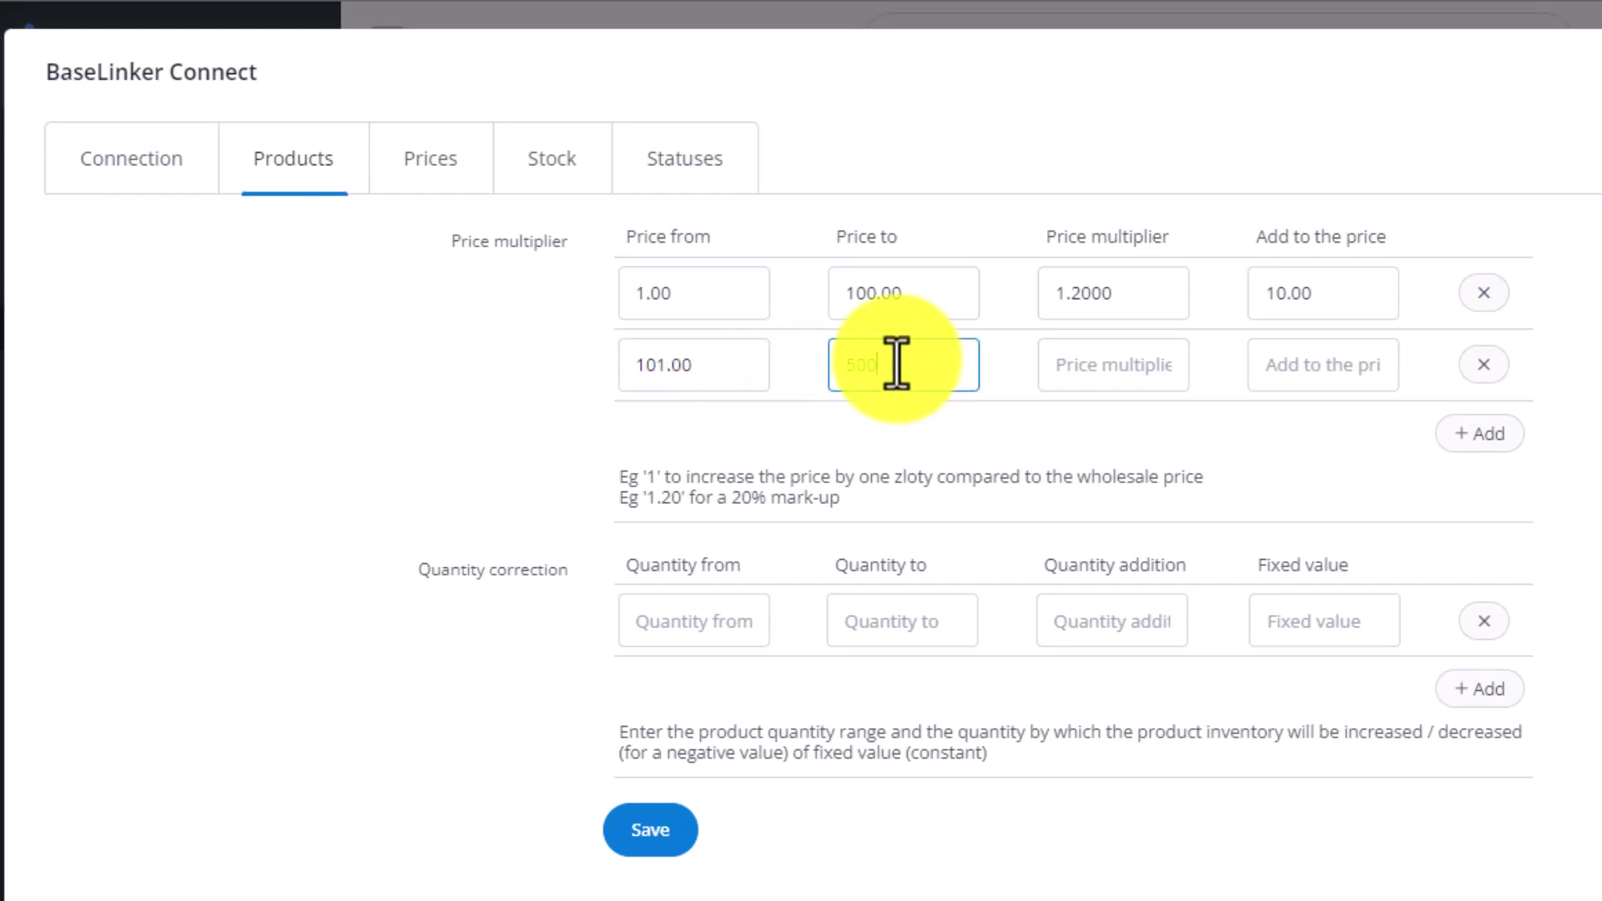
left_click(1166, 374)
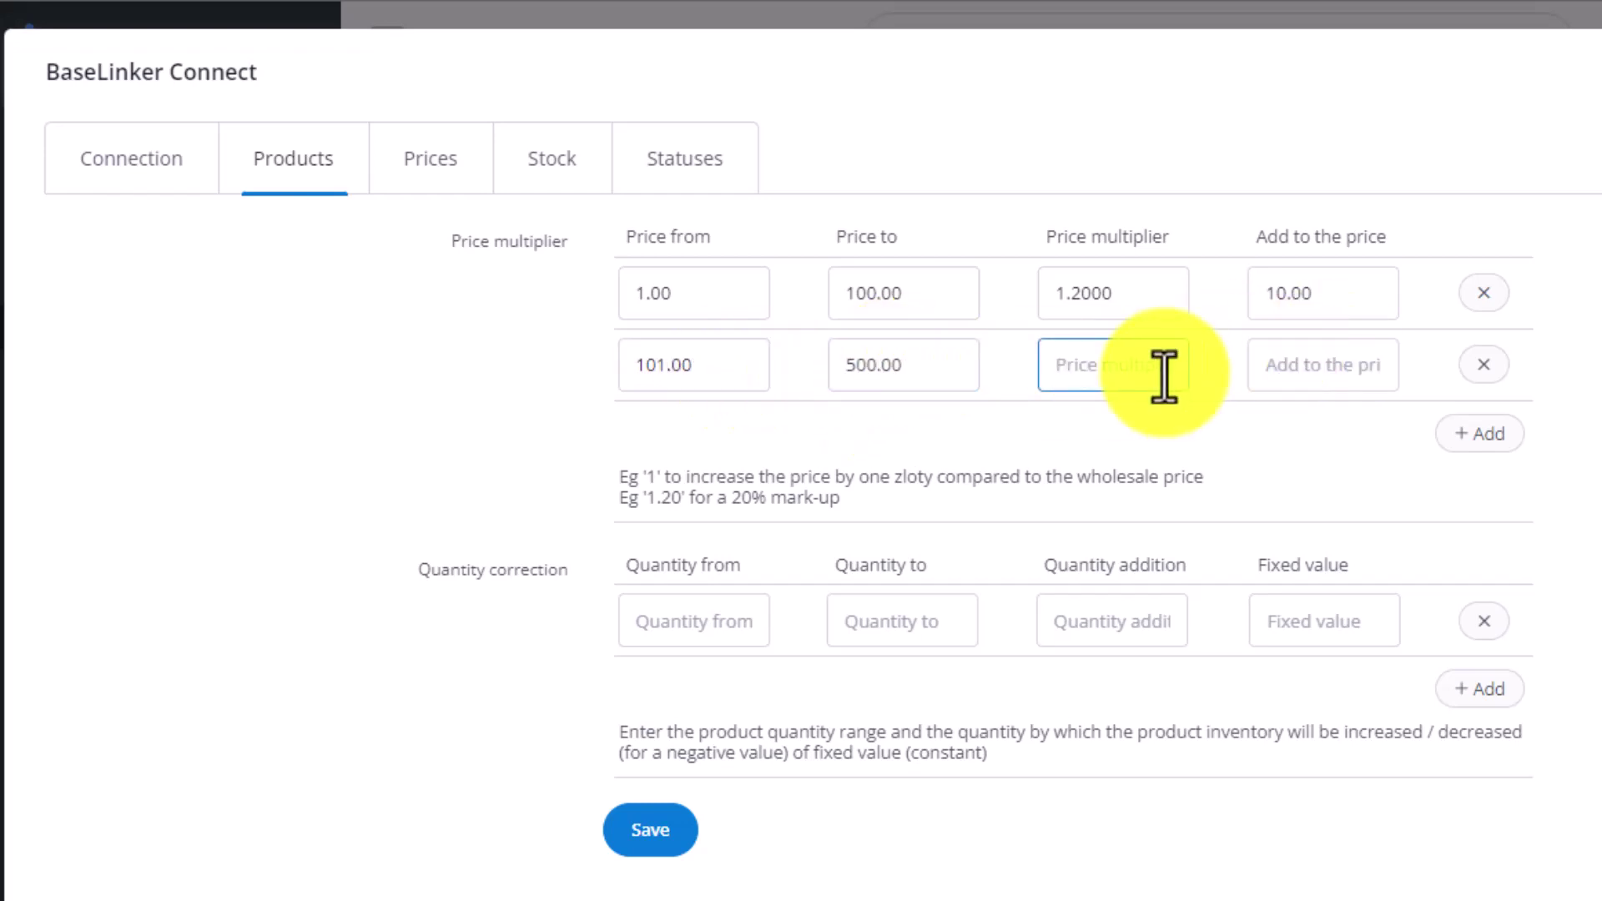
type("1.1000")
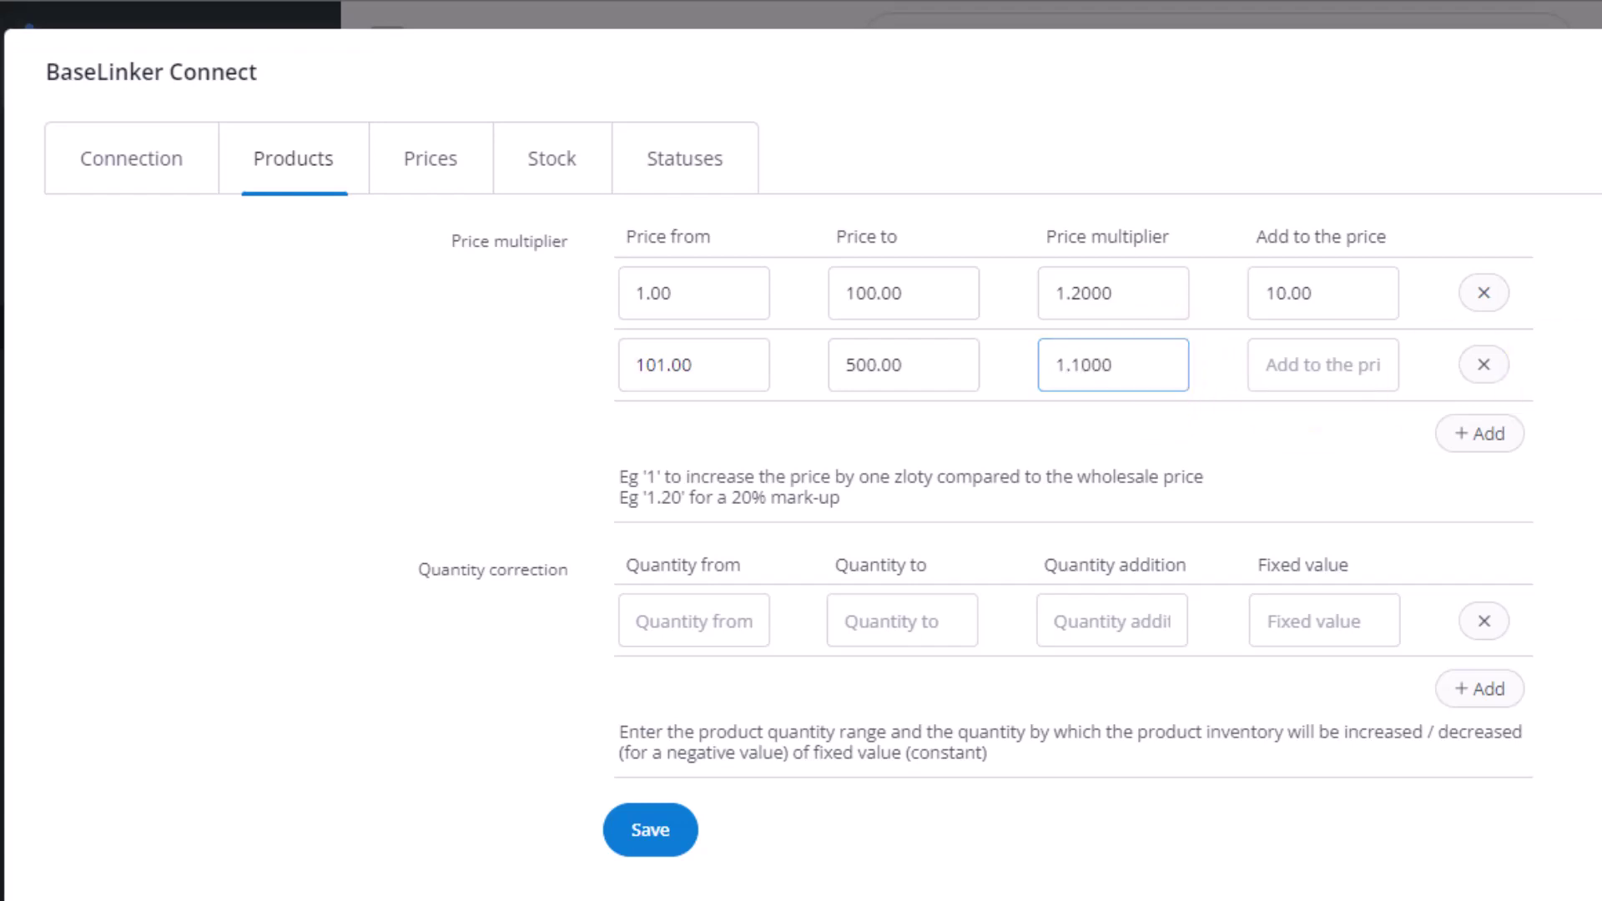
left_click(1316, 367)
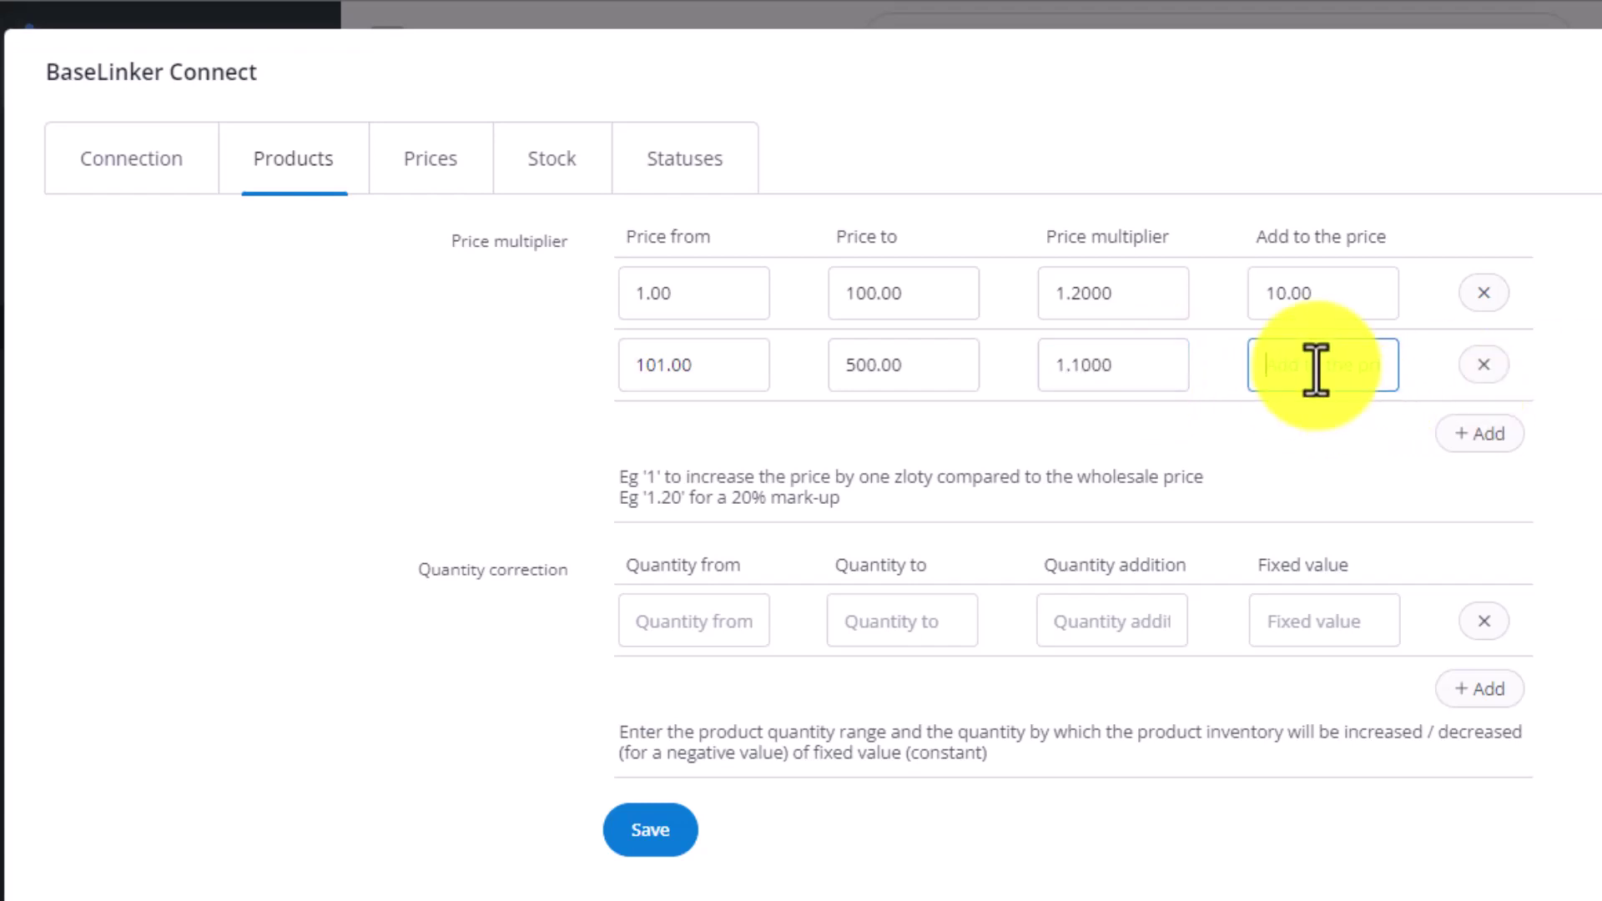
type("15")
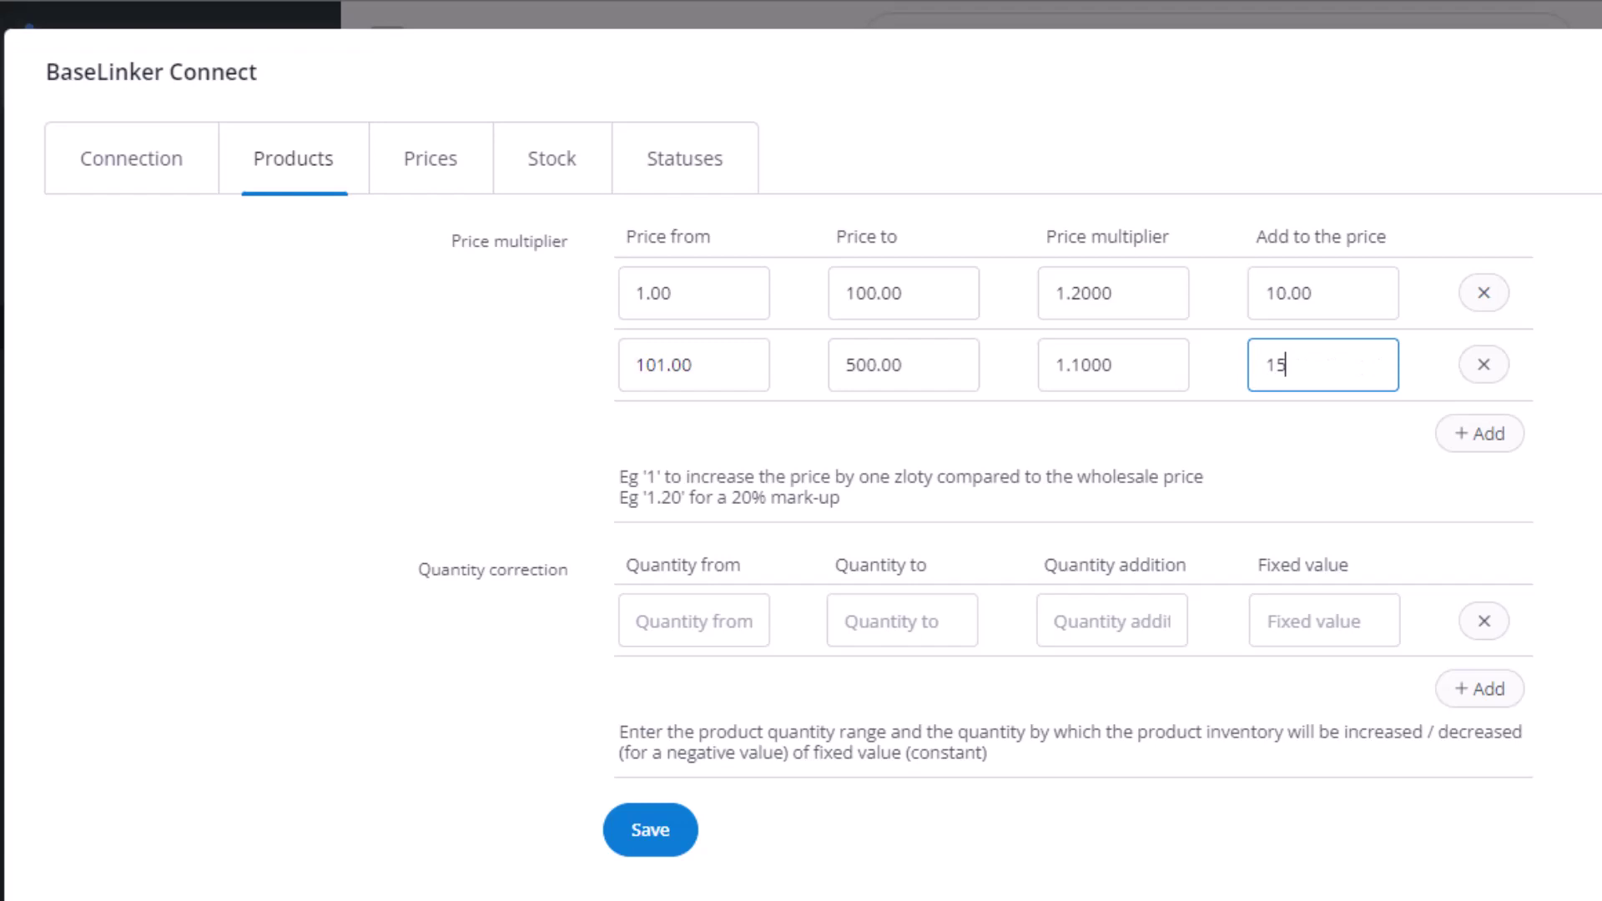
type(".00")
key("Tab")
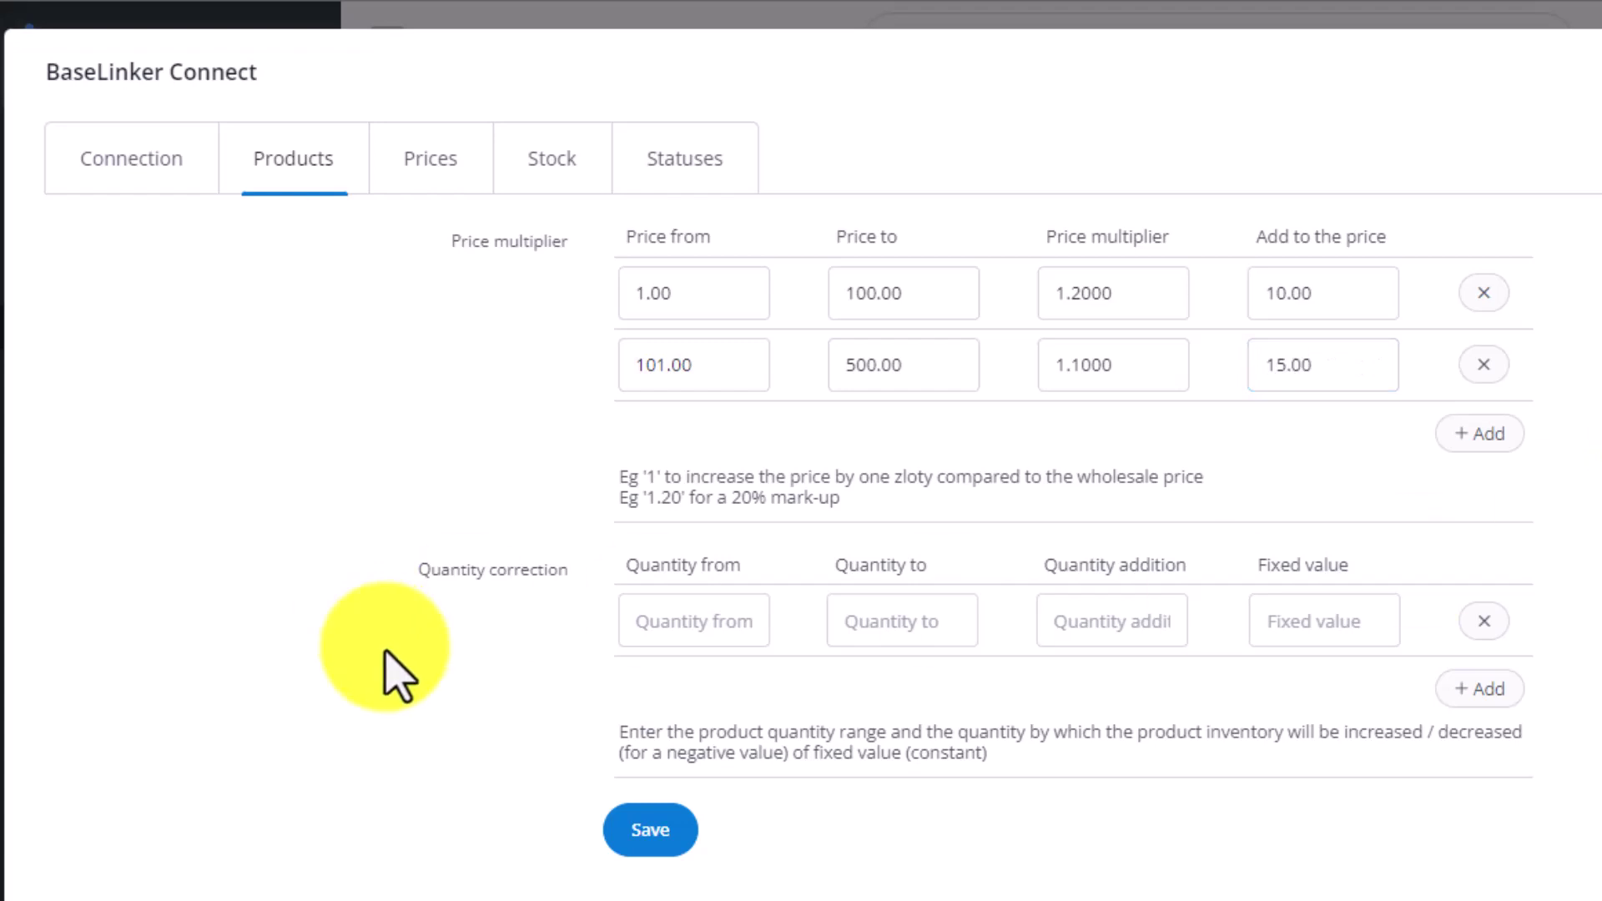
Step: Give the 0–100 quantity correction range a fixed value of 30 and add a second row
left_click(713, 619)
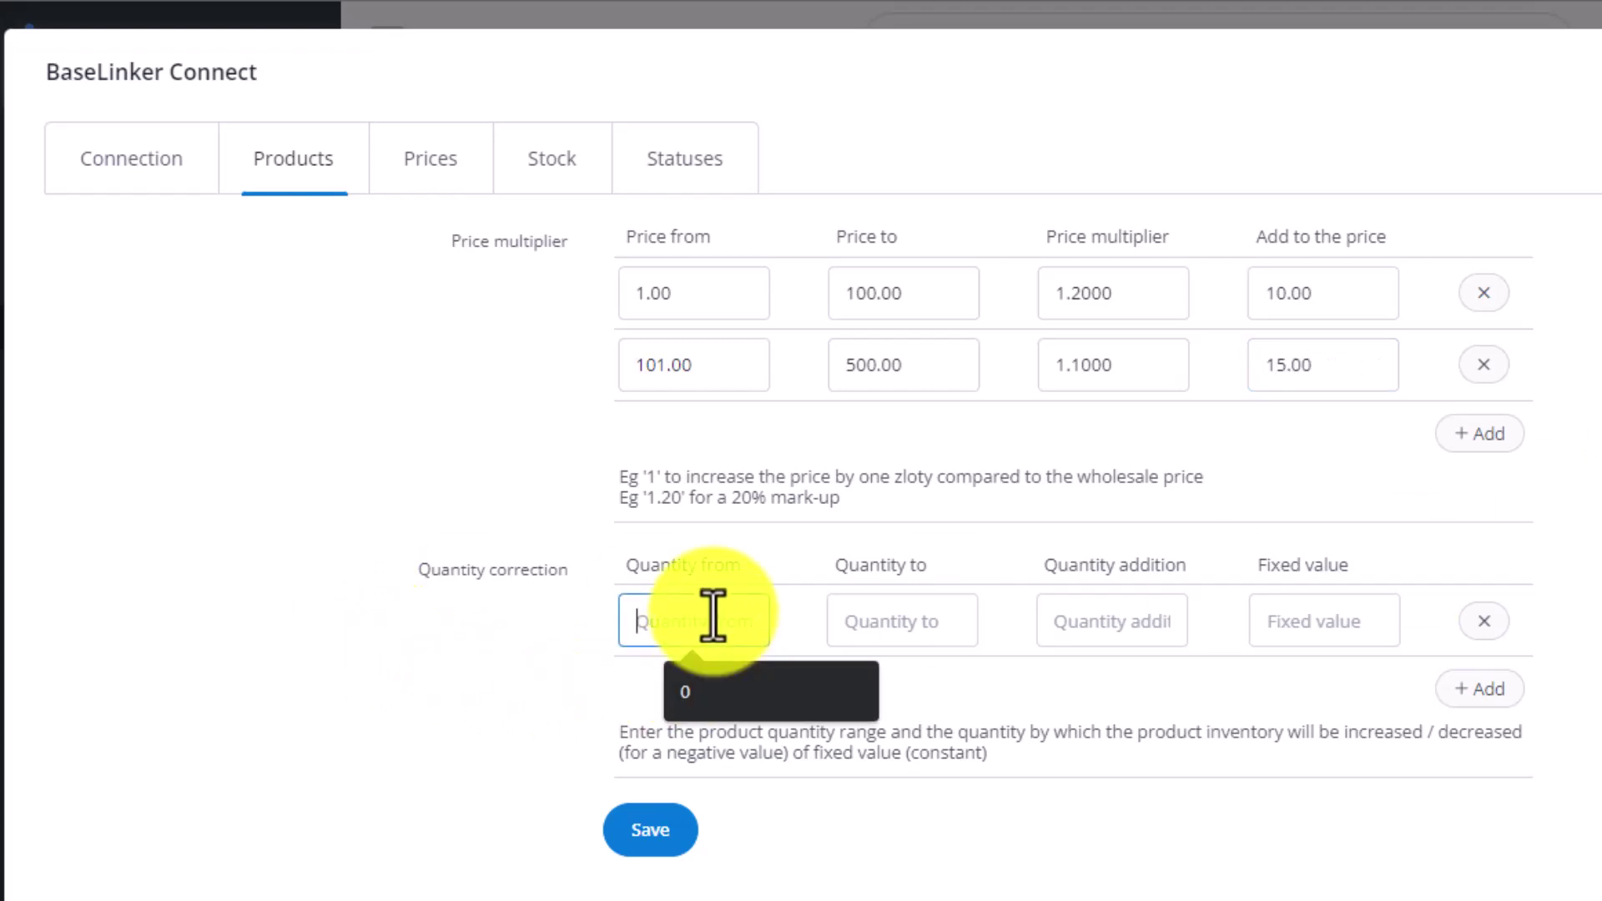
type("0")
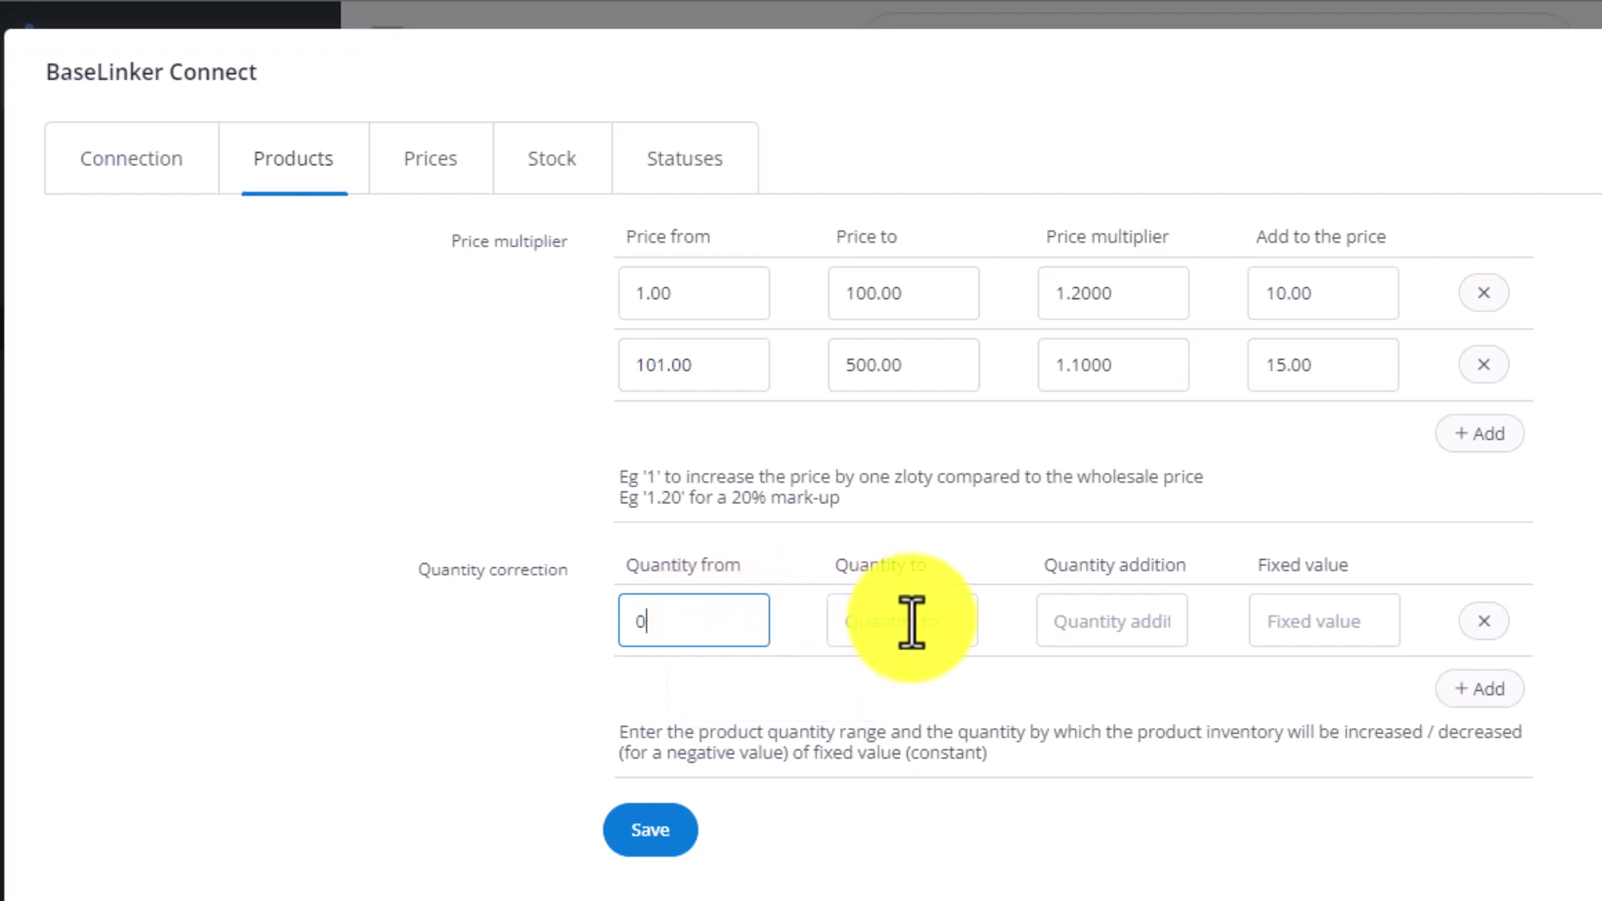
left_click(912, 622)
type("100")
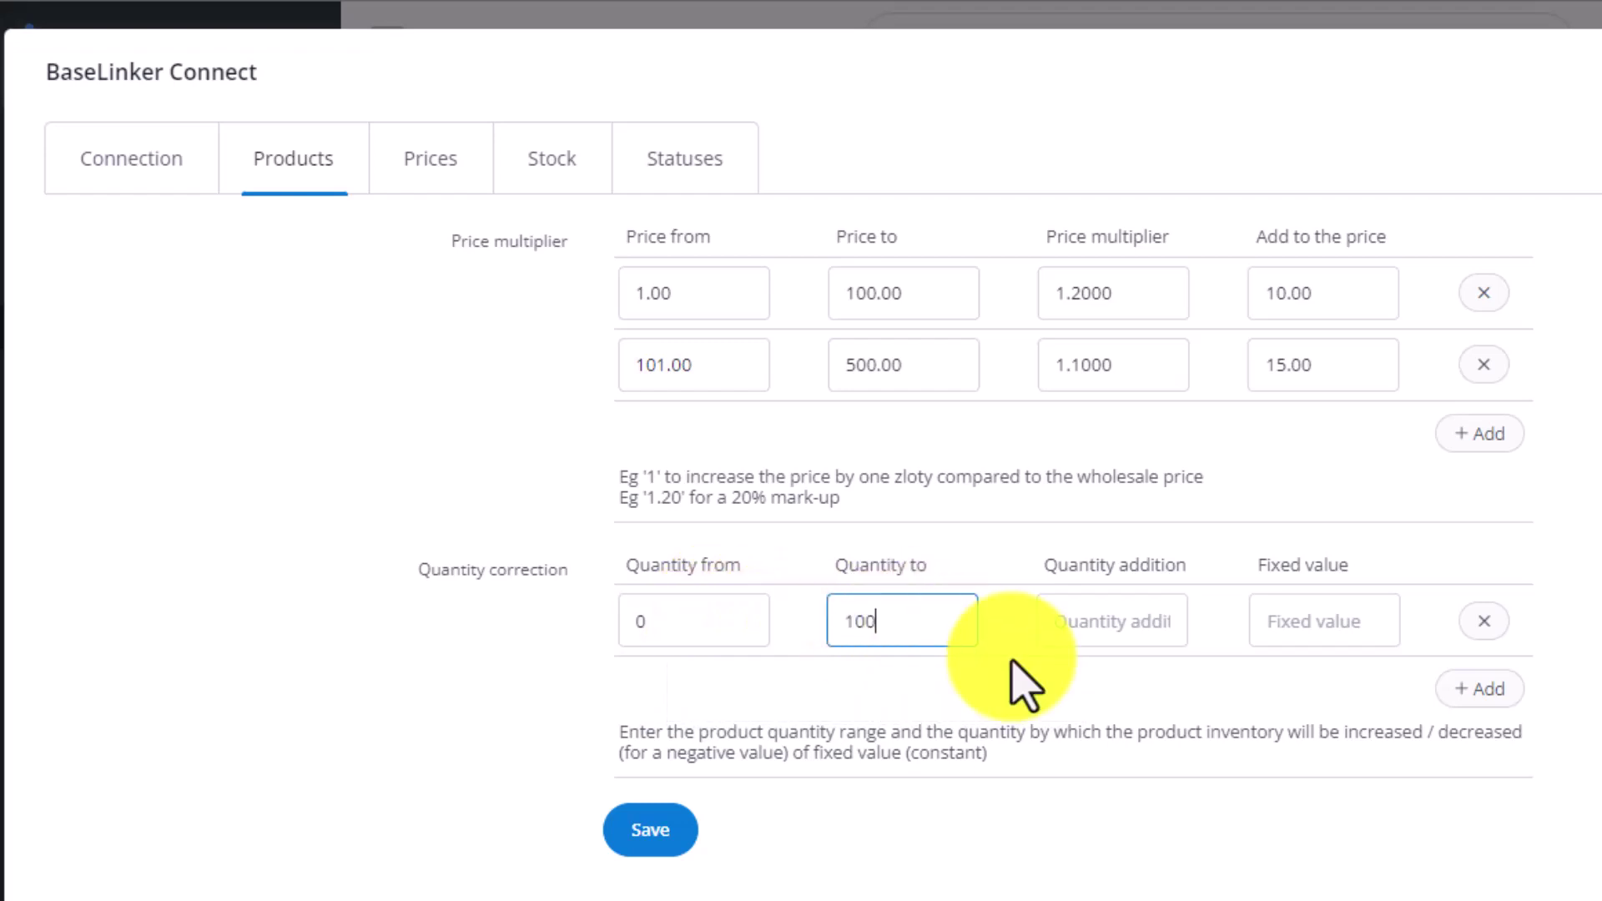
left_click(1142, 705)
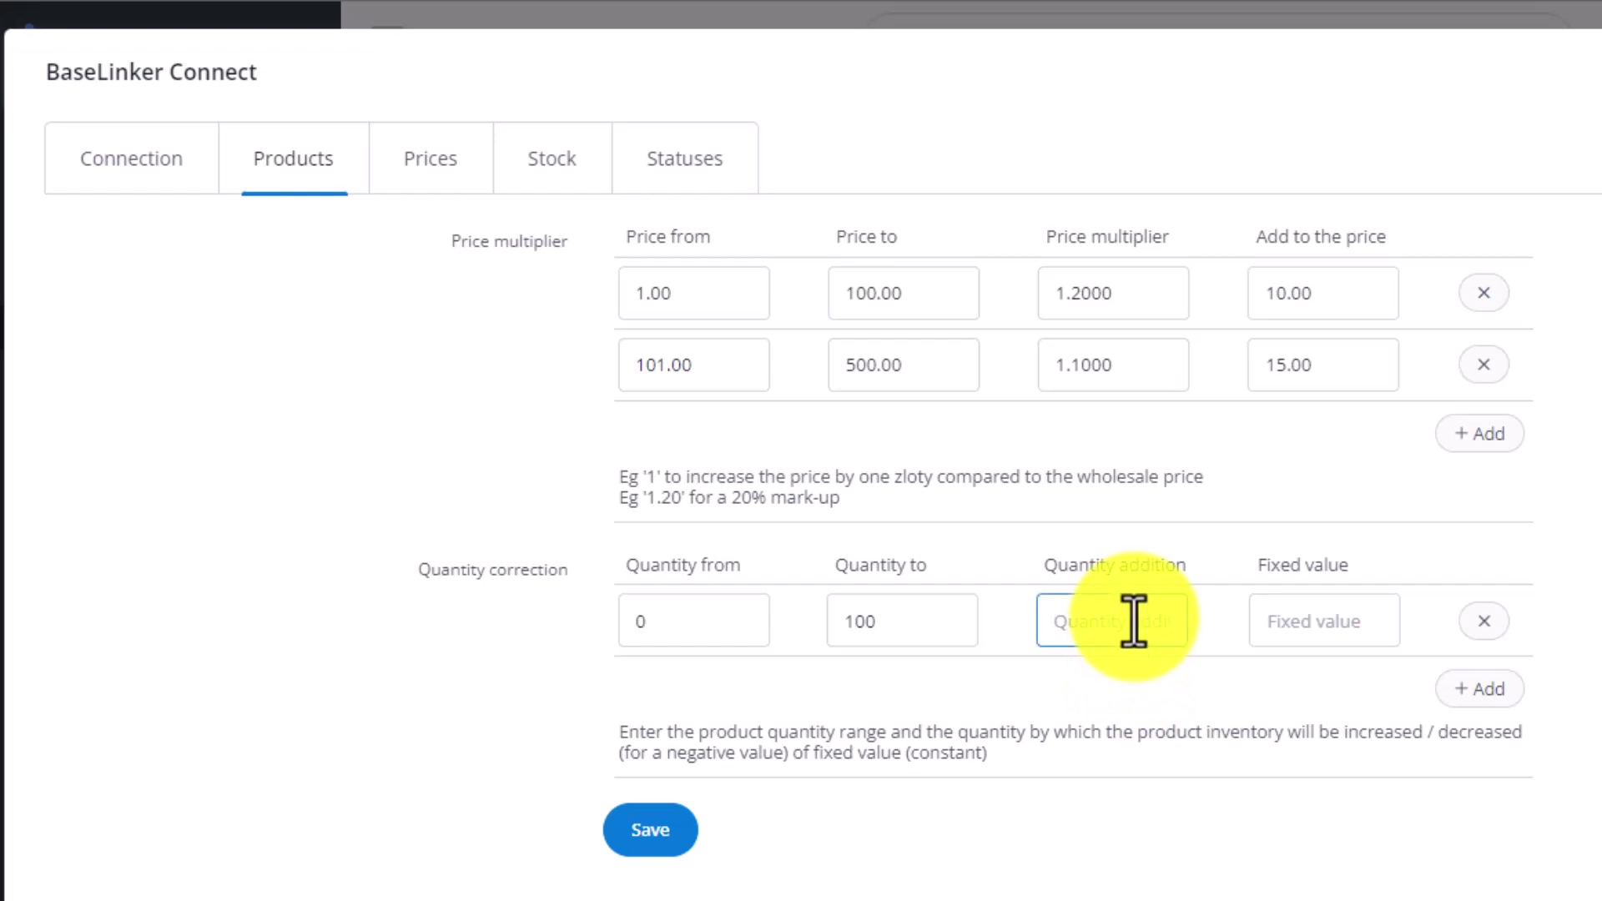
left_click(1296, 624)
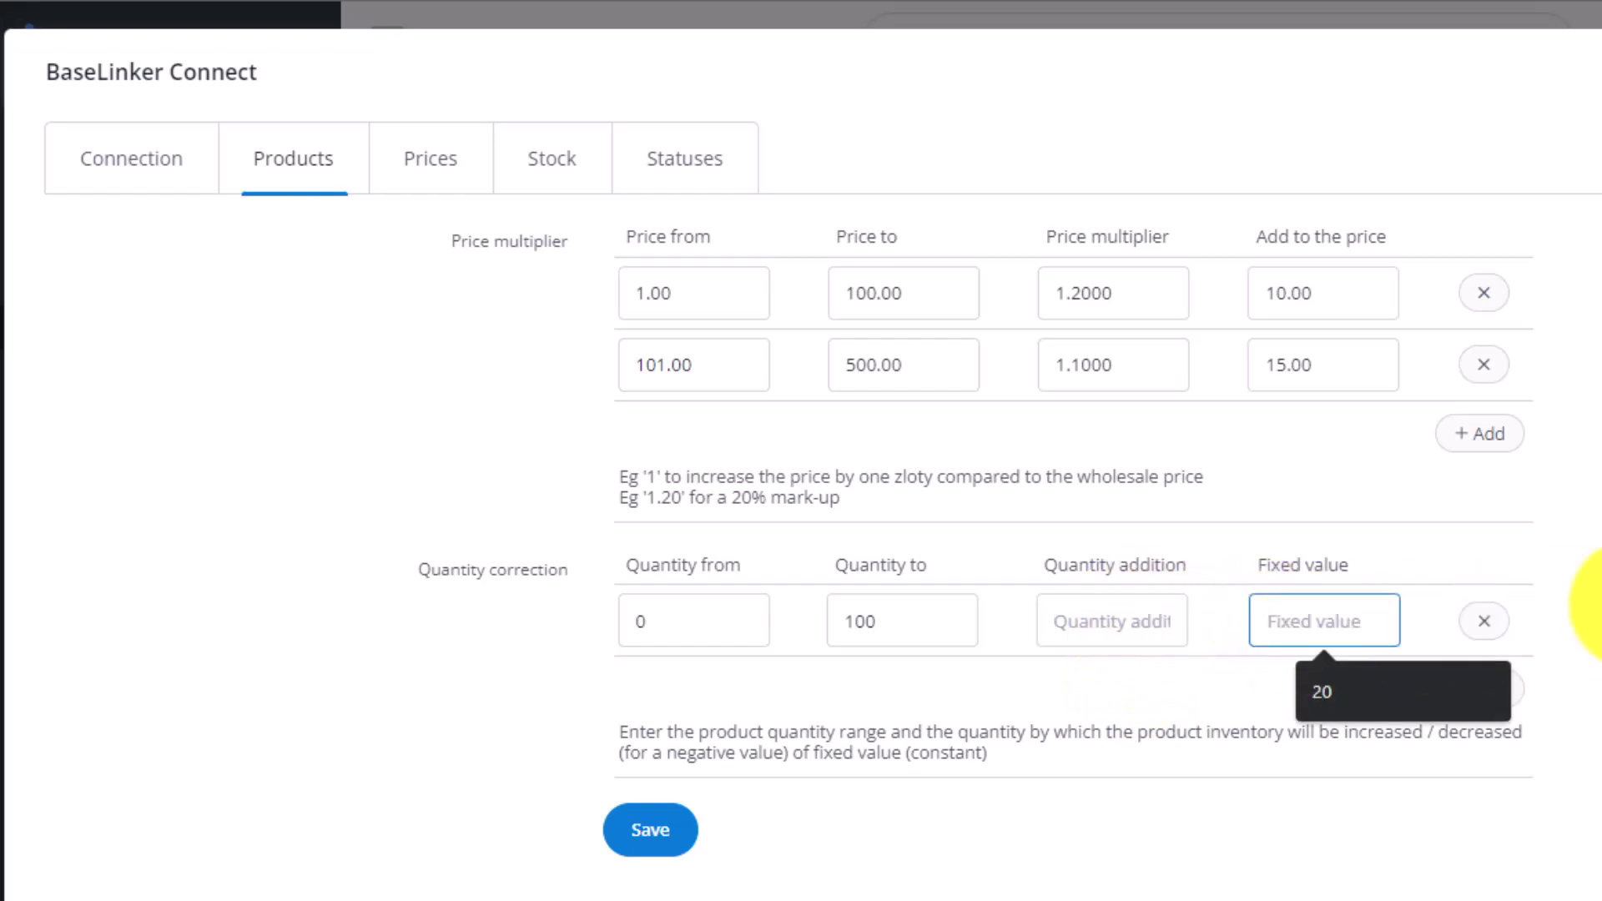
left_click(1316, 617)
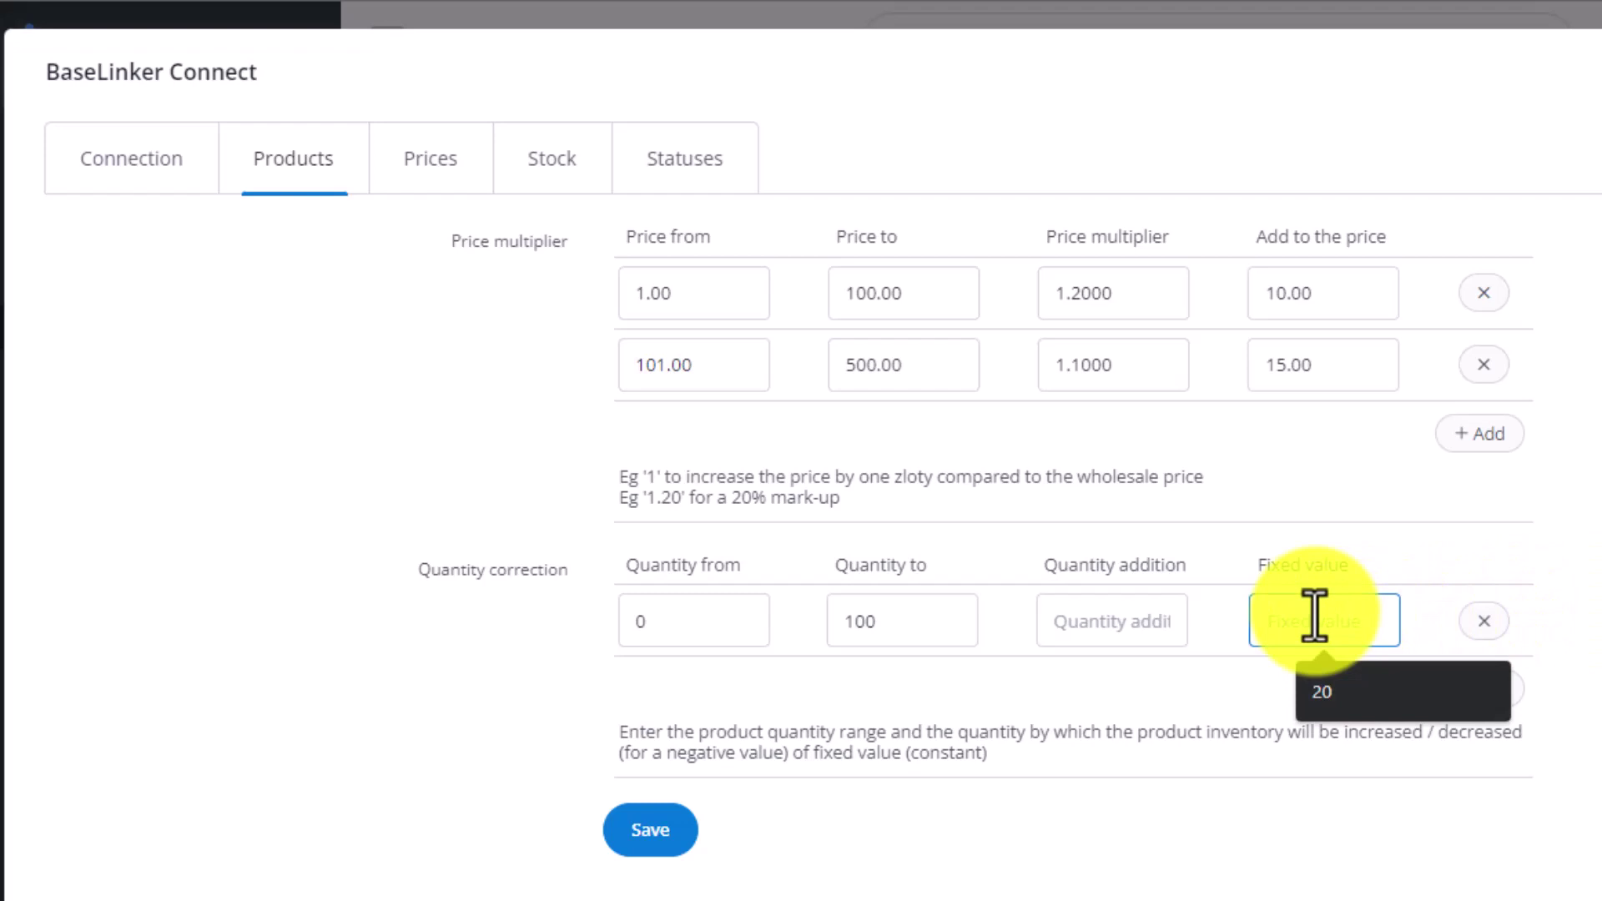
type("30")
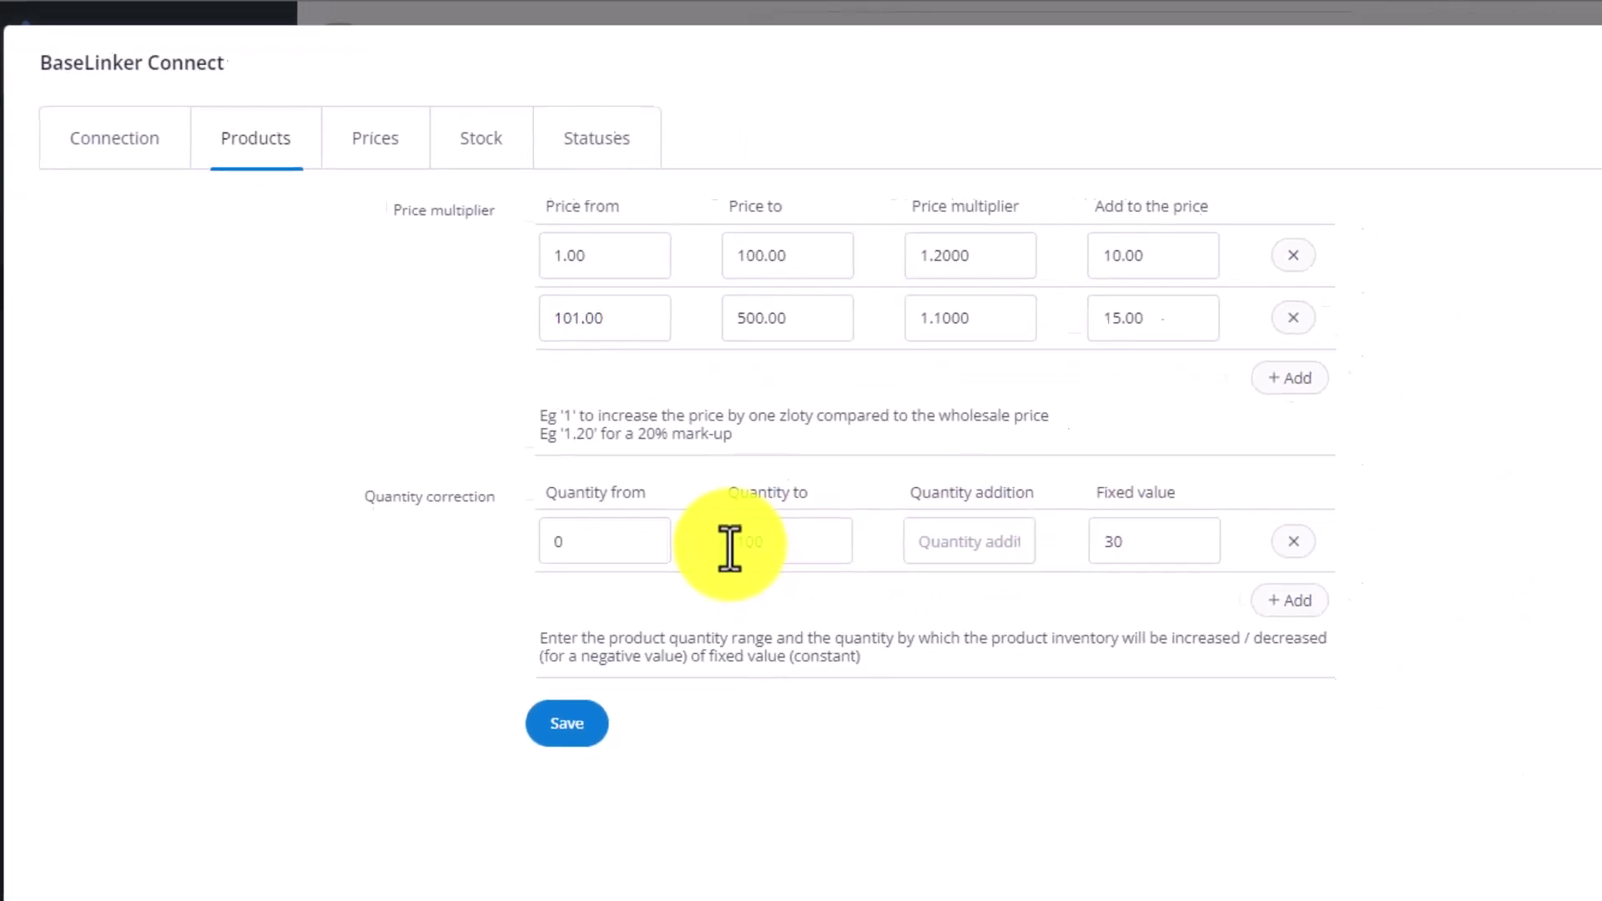
left_click(1292, 601)
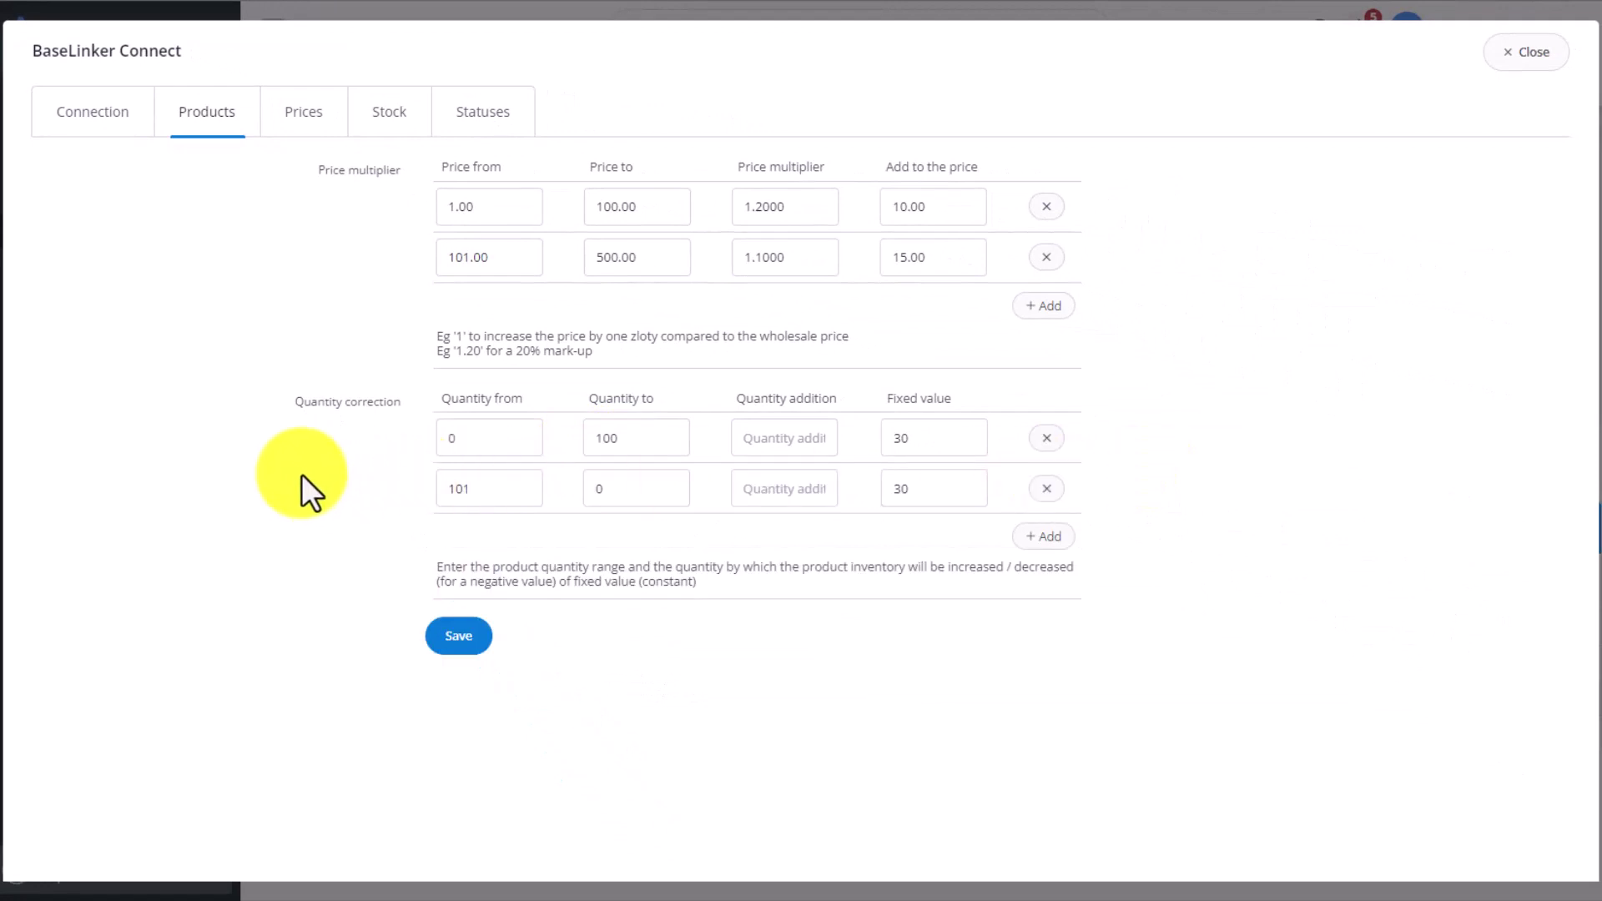
Step: Choose price synchronization from BaseLinker Connect to BaseLinker, then view the Stock sync settings
left_click(313, 117)
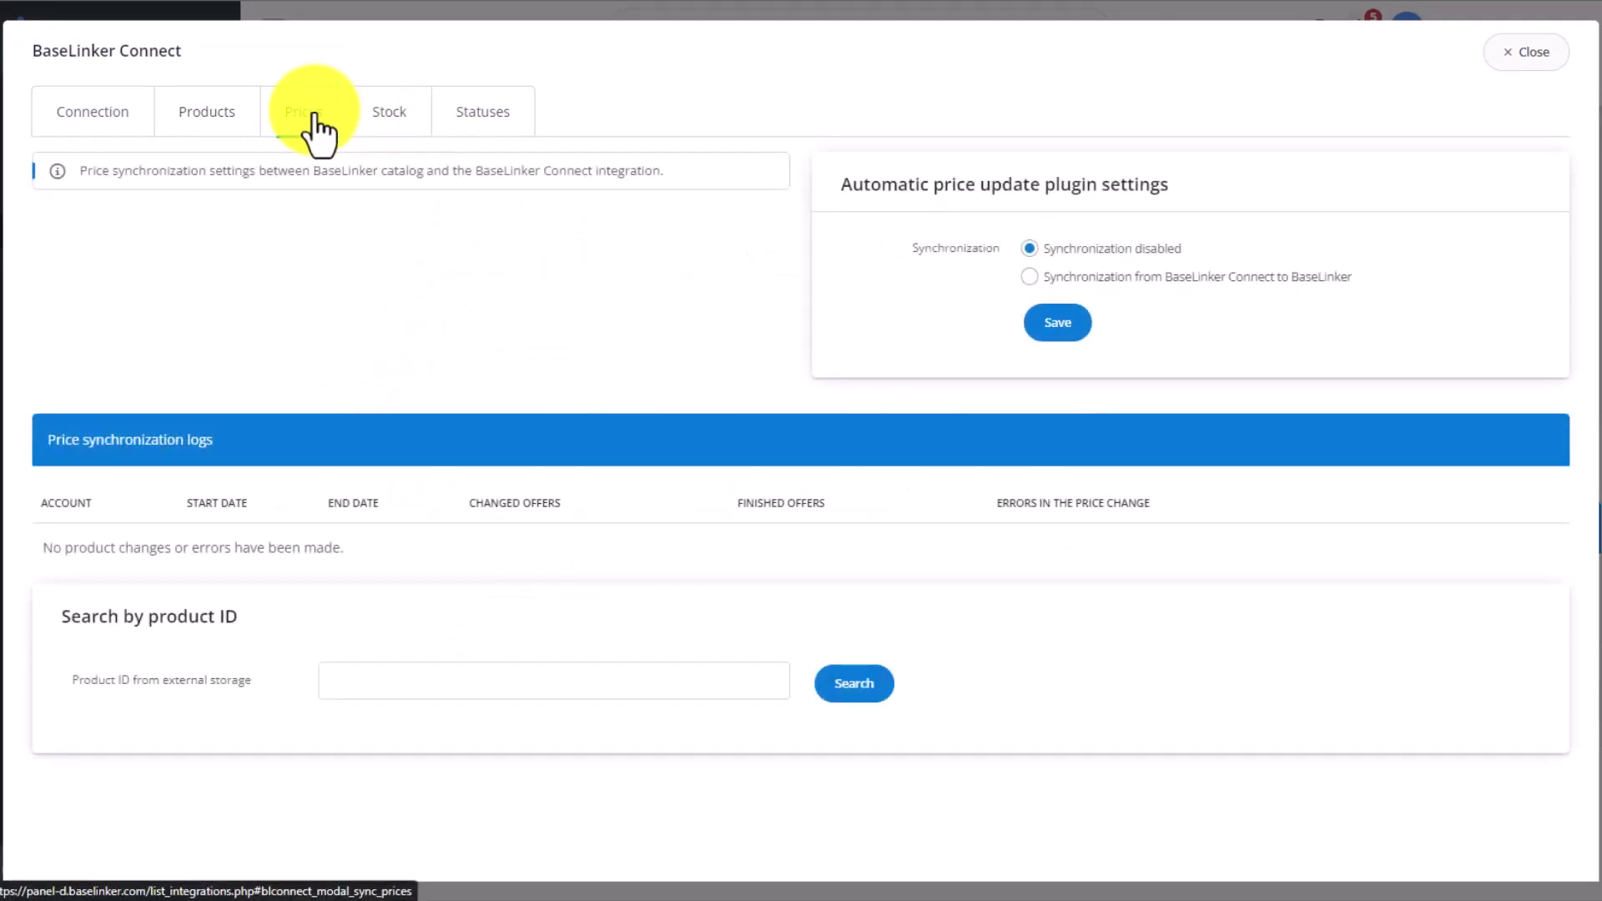
left_click(1114, 279)
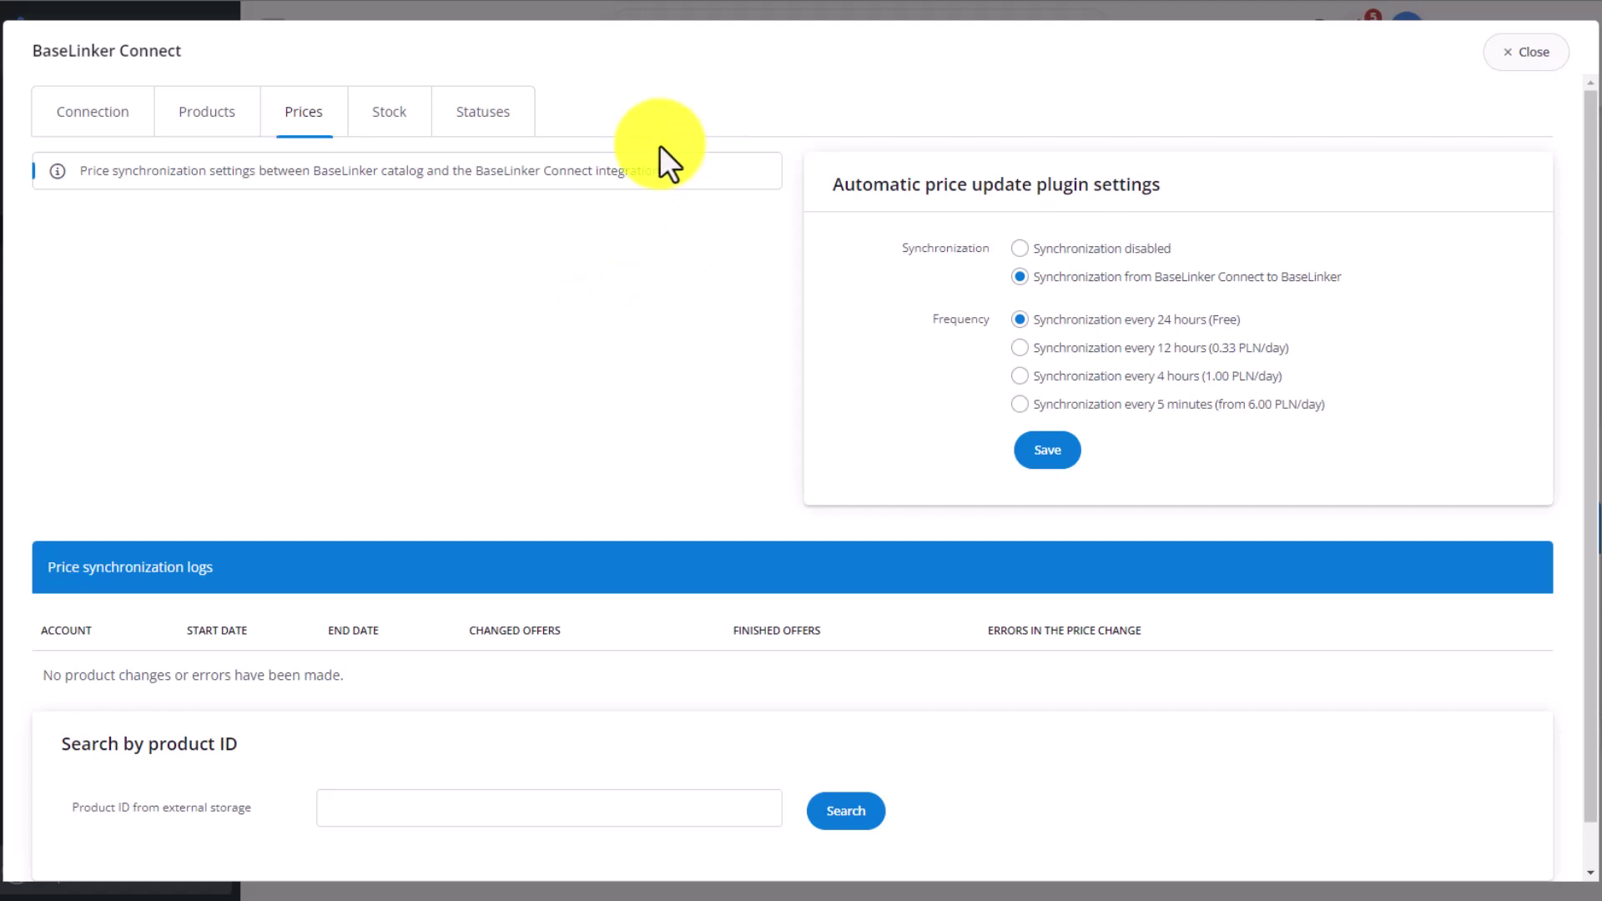
left_click(390, 115)
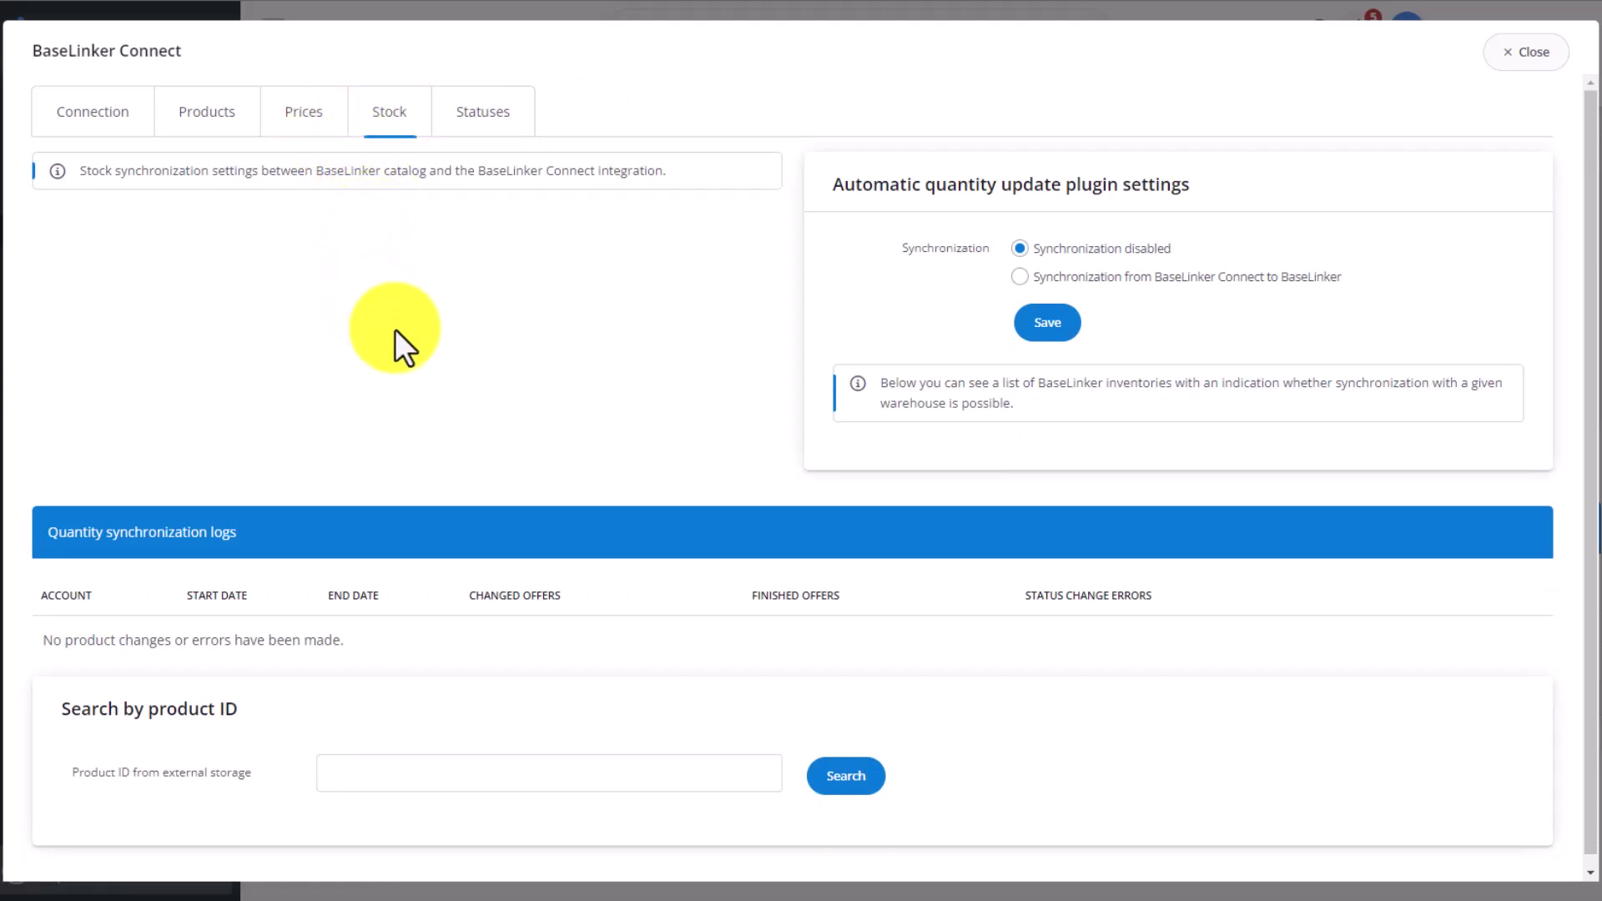
Step: Under the status mappings, set both Send order statuses and Receive order statuses to Yes
left_click(496, 118)
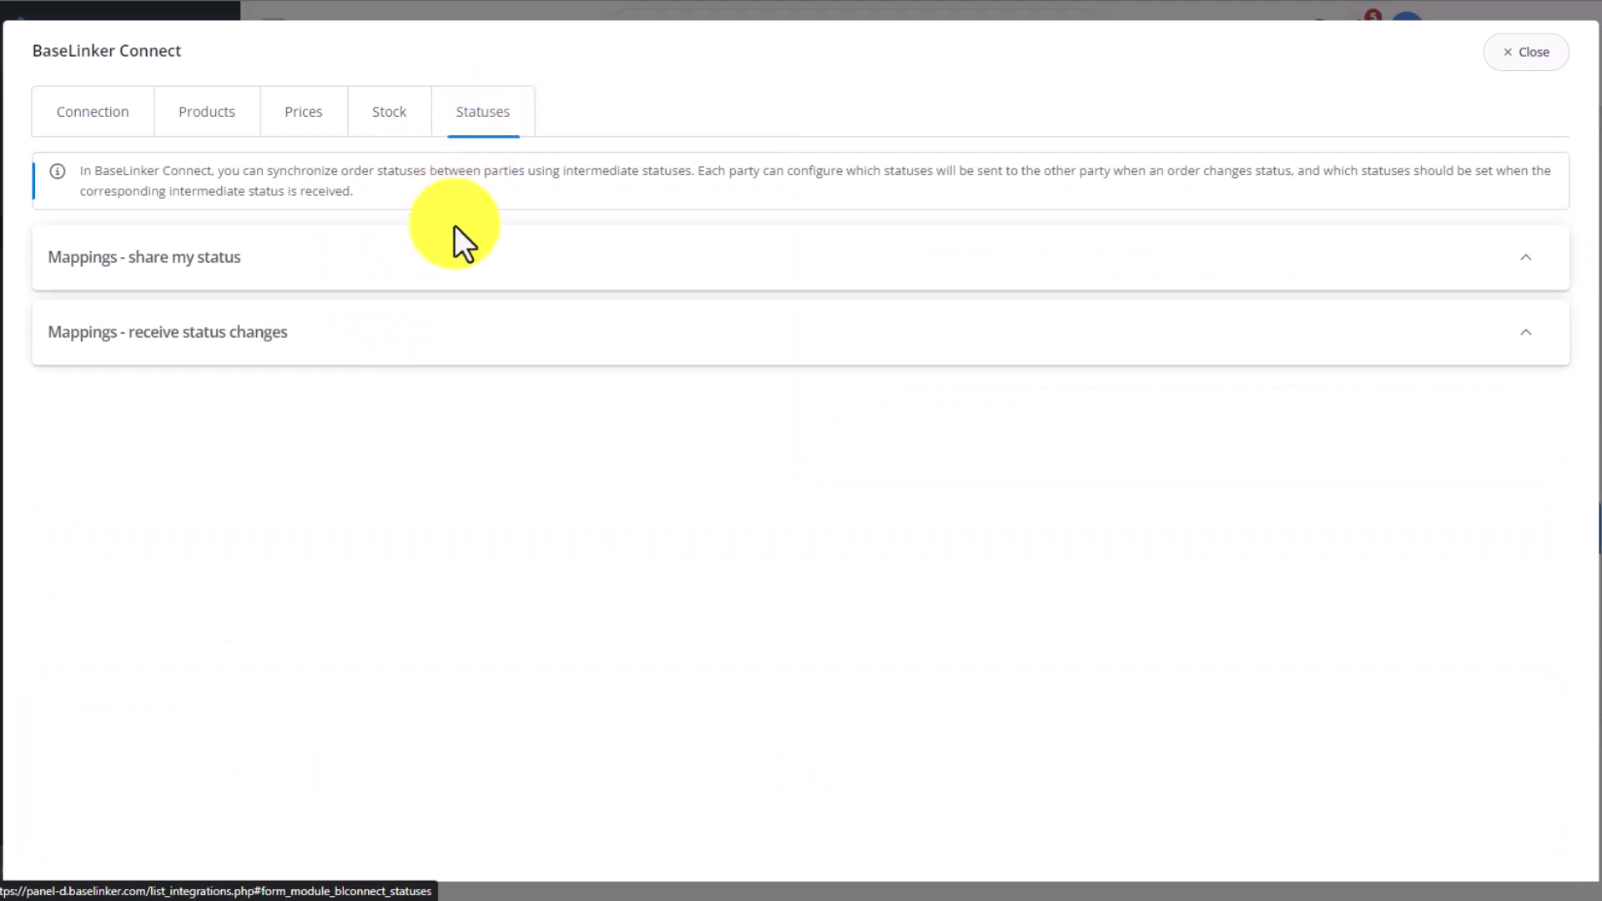
left_click(225, 271)
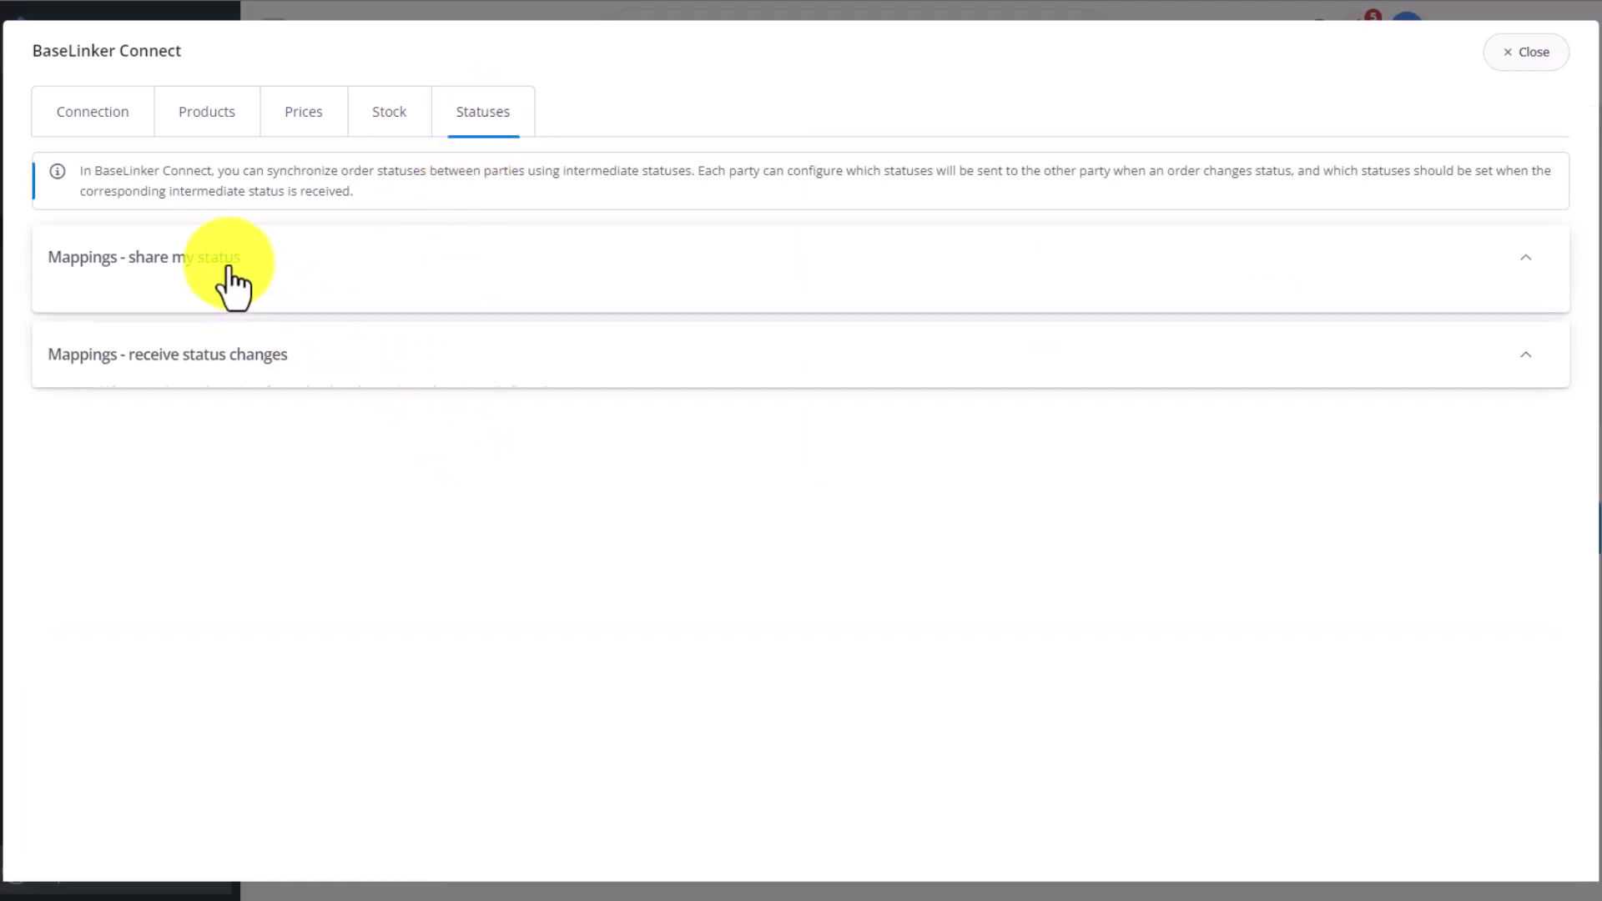
left_click(178, 352)
left_click(177, 399)
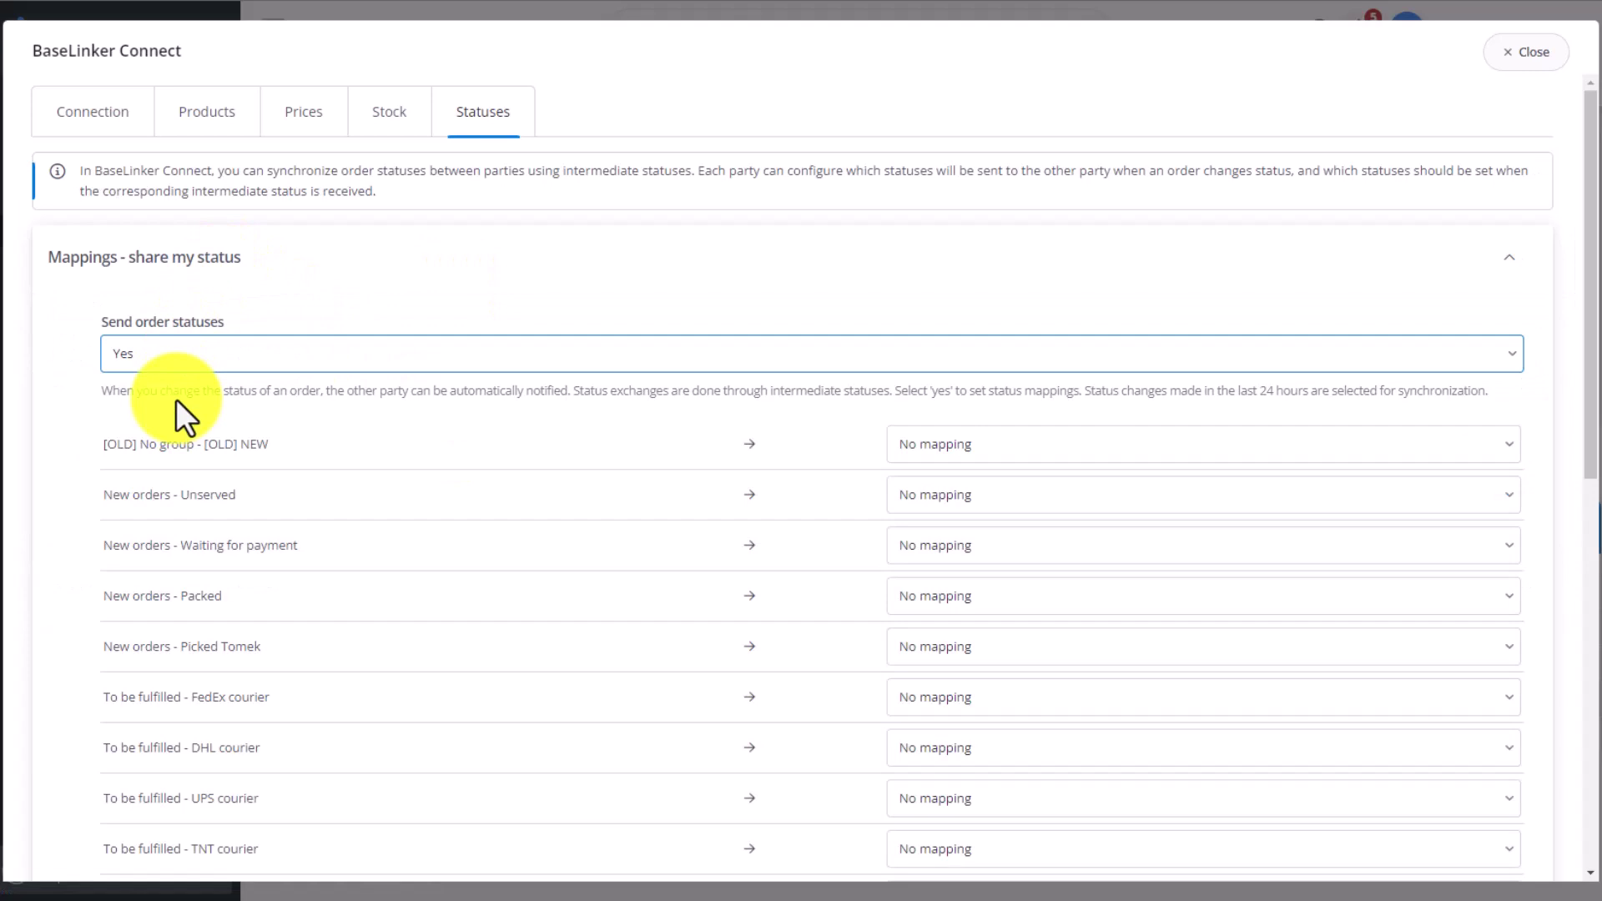
scroll(47, 375, "down", 2)
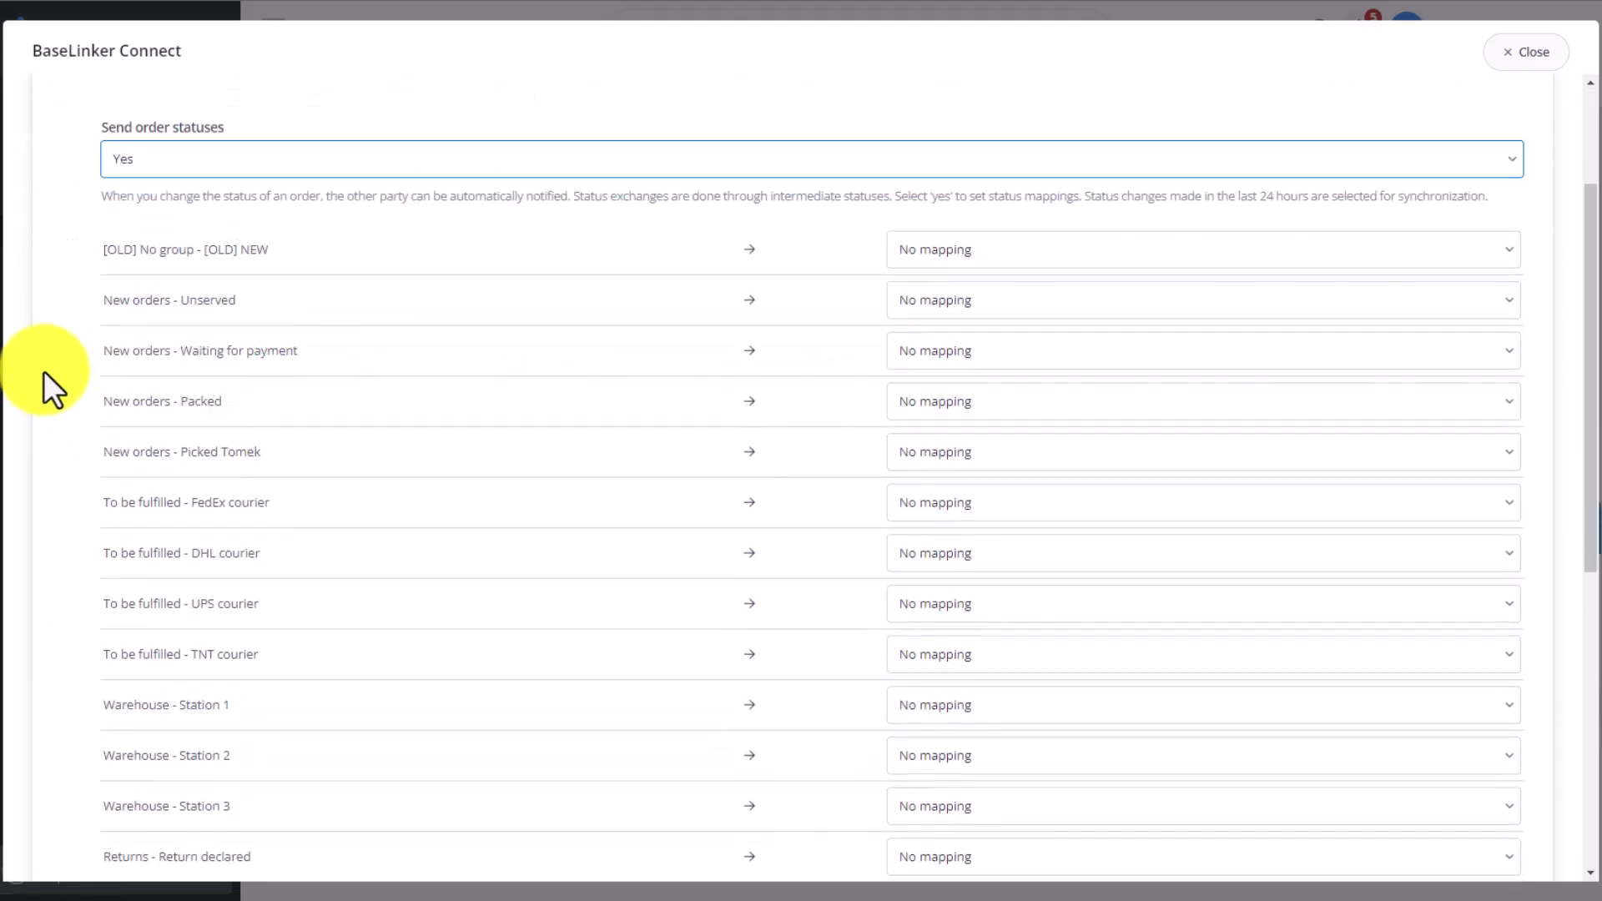
scroll(43, 371, "down", 6)
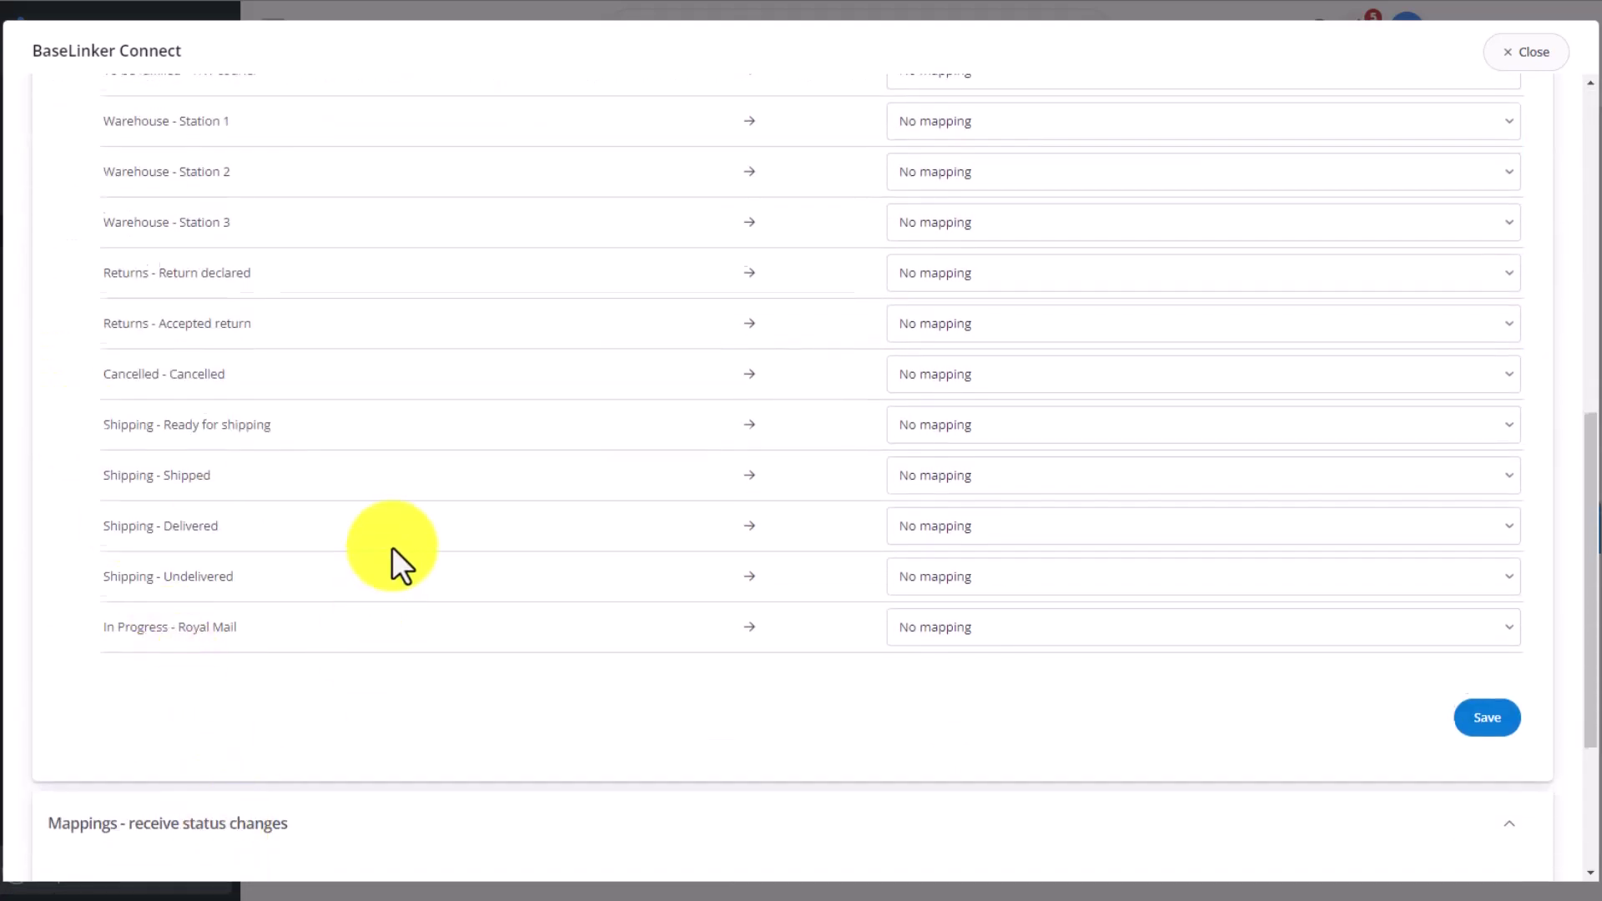
scroll(392, 549, "down", 3)
left_click(267, 637)
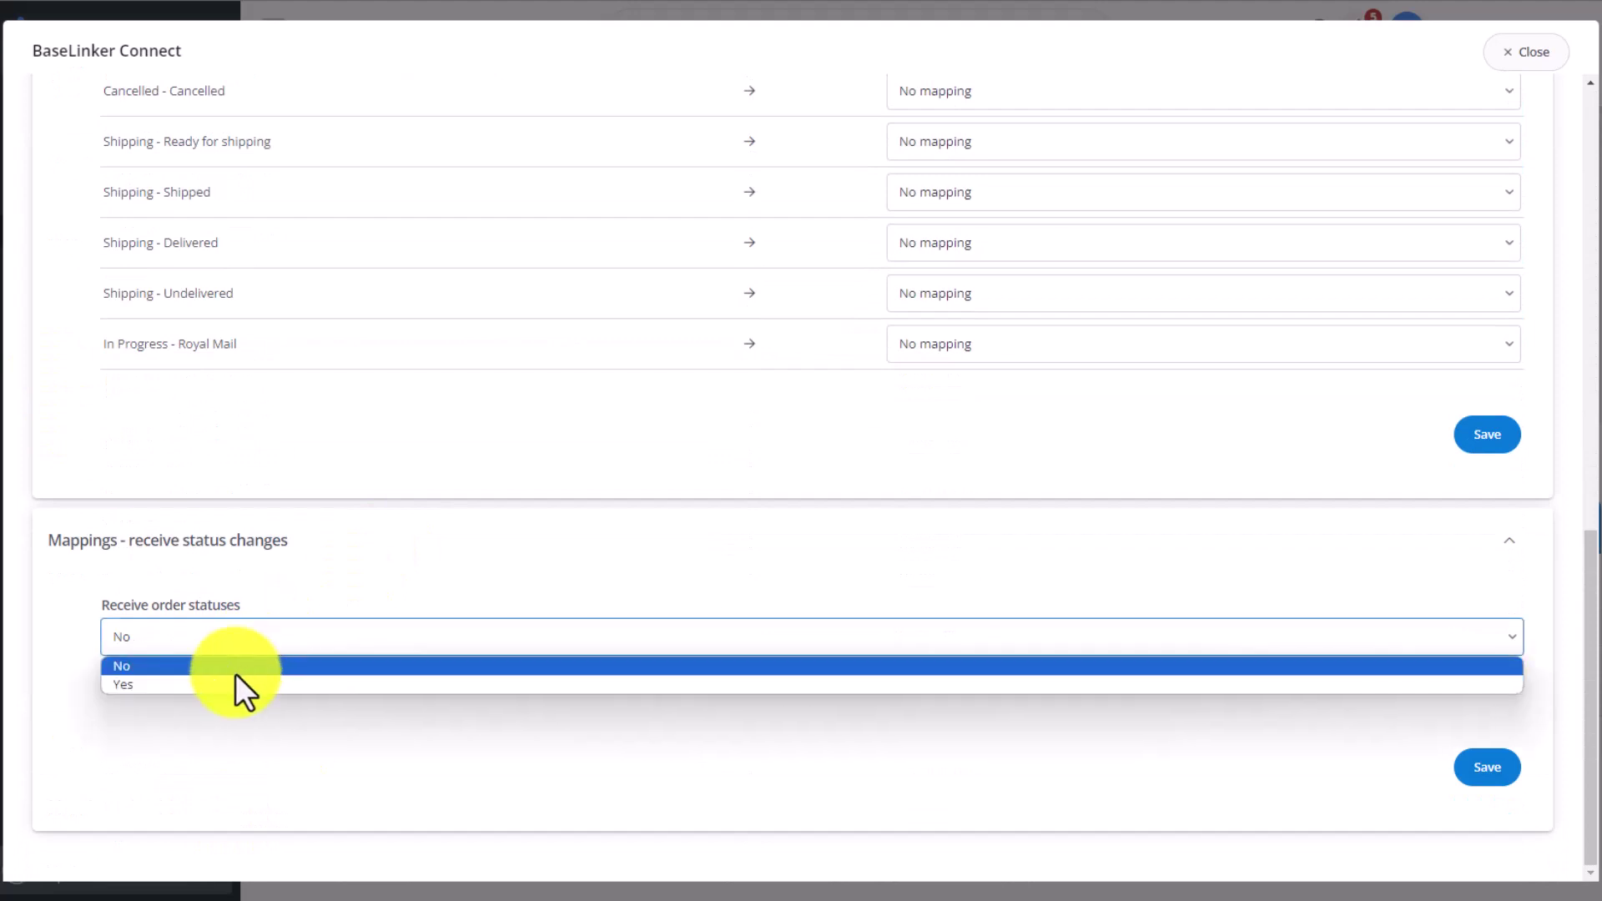
left_click(235, 683)
scroll(87, 572, "down", 2)
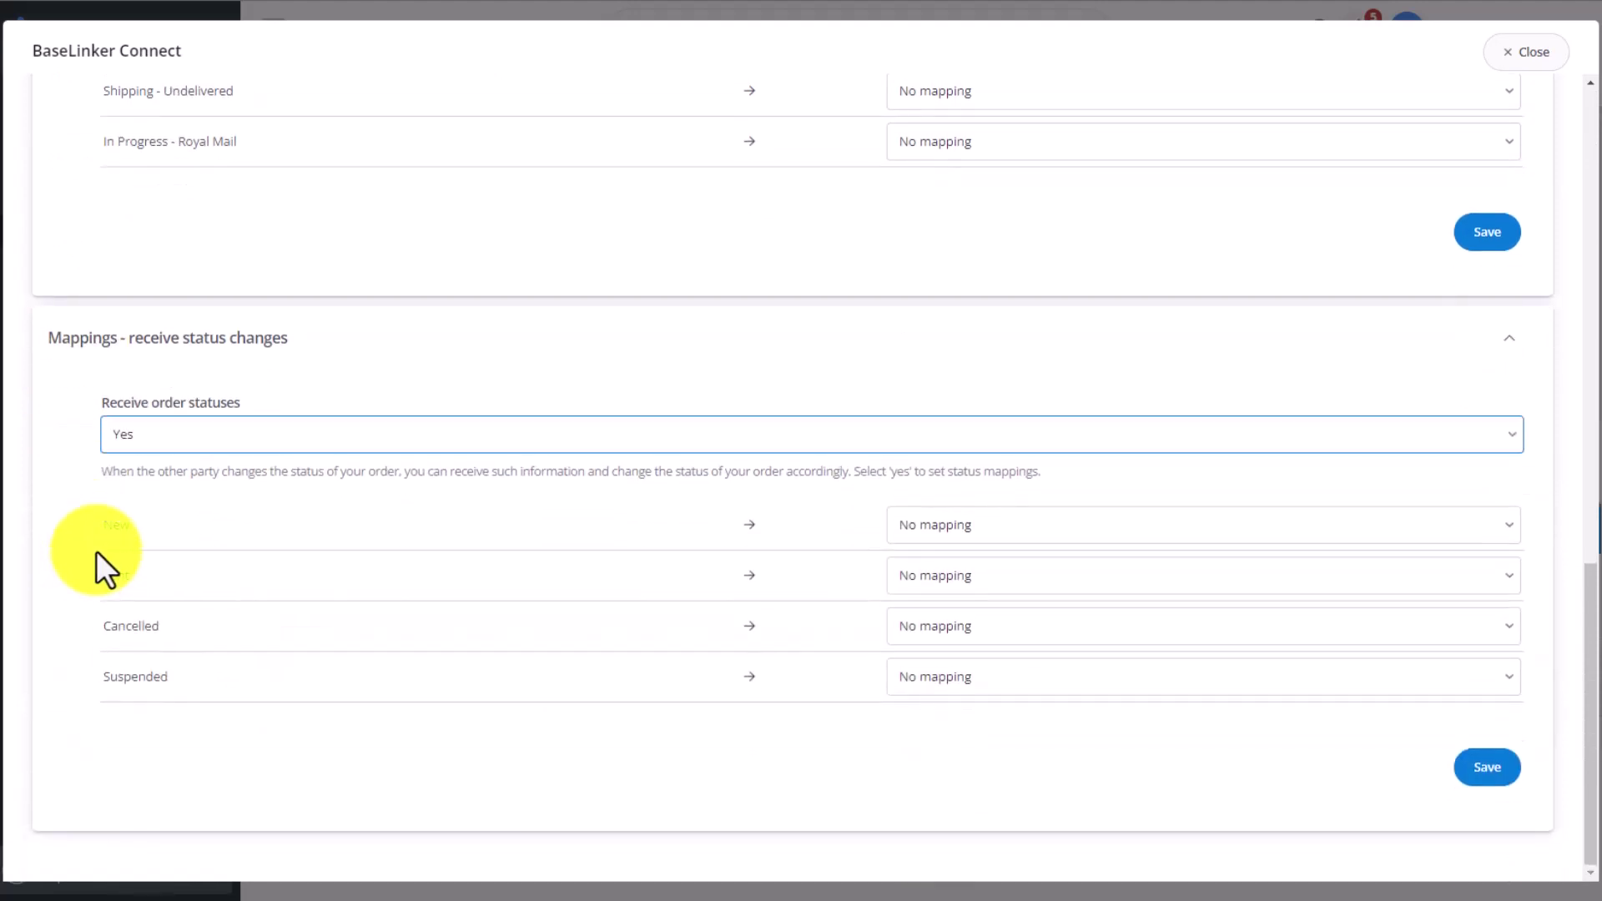